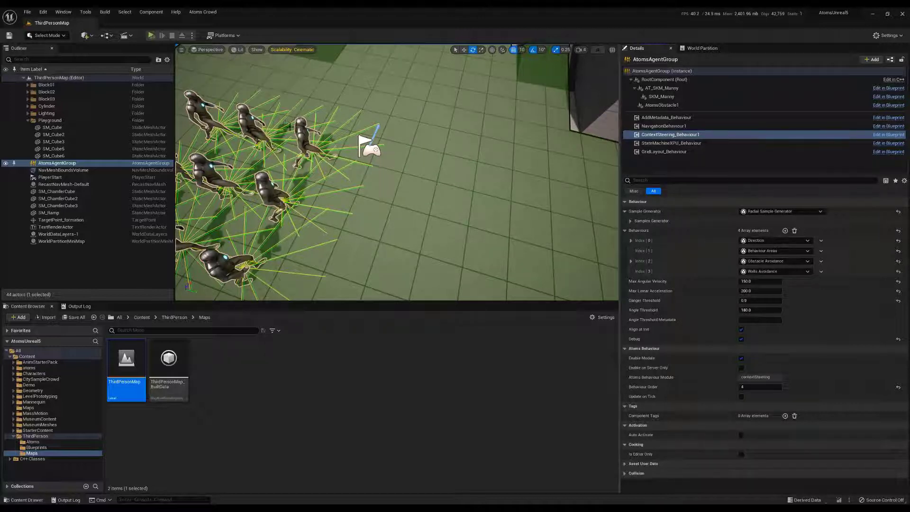
Step: Collapse the Playground folder and place an empty Actor on the floor in front of the agent group
click(299, 128)
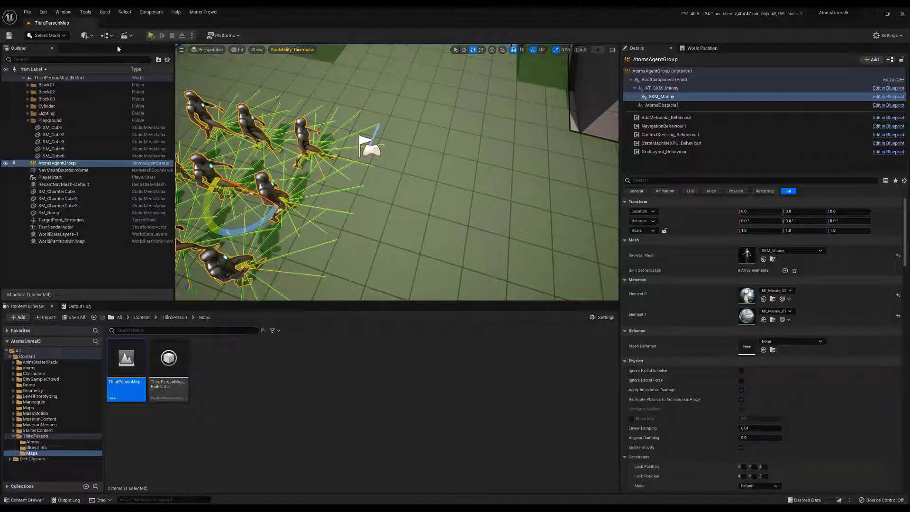
click(27, 120)
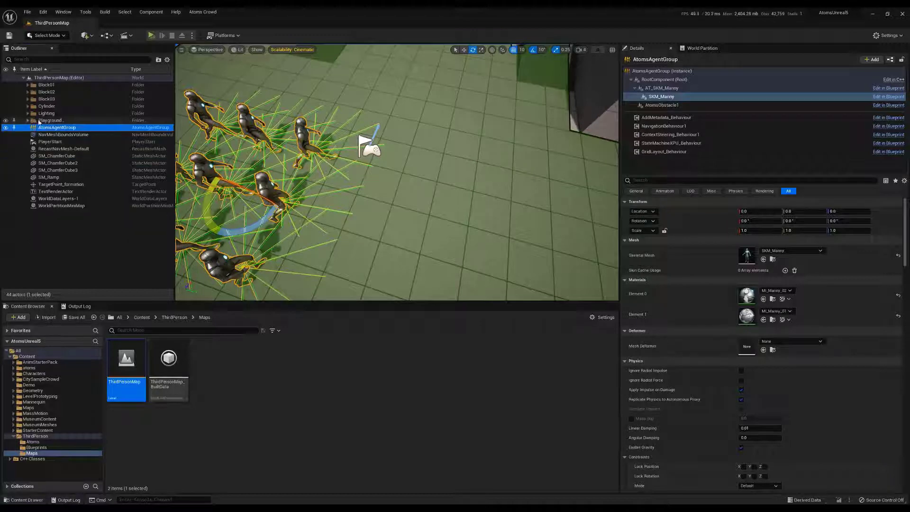
click(84, 35)
mouse_move(127, 96)
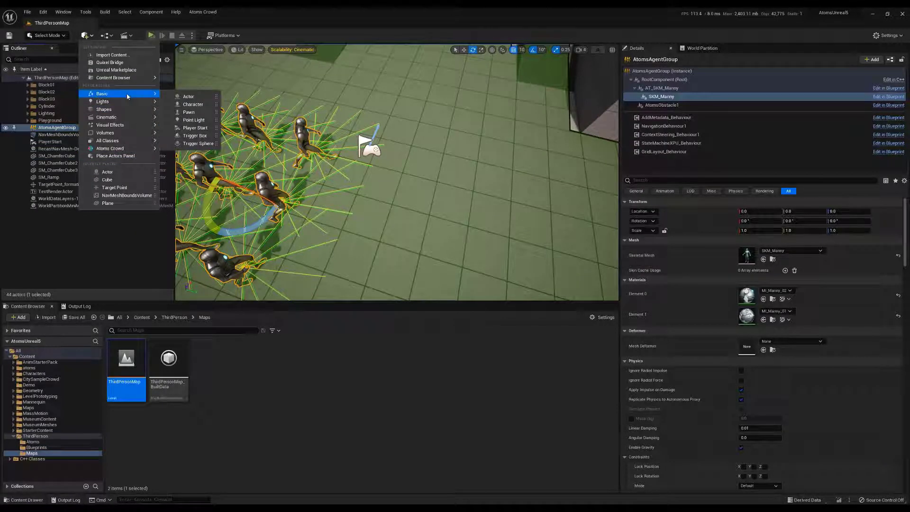
drag(214, 97, 402, 174)
Step: Add a Gate Behaviour Area component to the new Actor and select that component
click(860, 60)
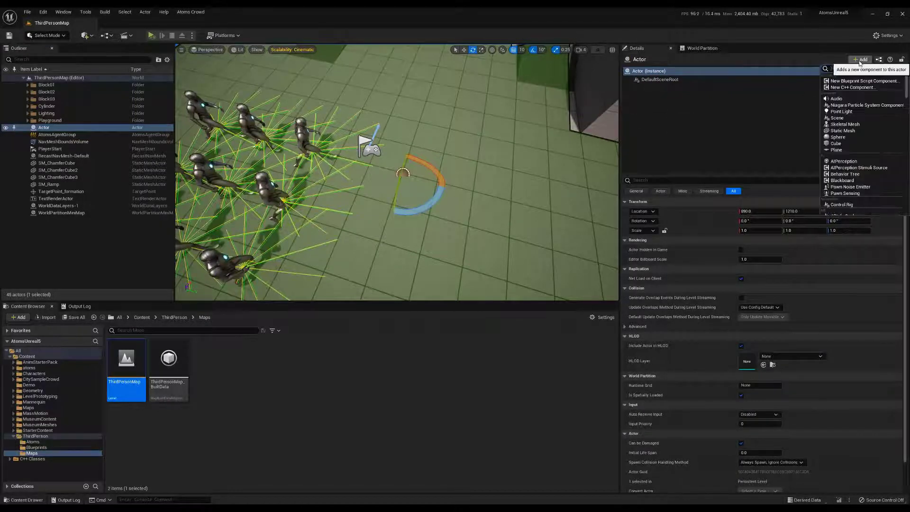
scroll(873, 166, down, 3)
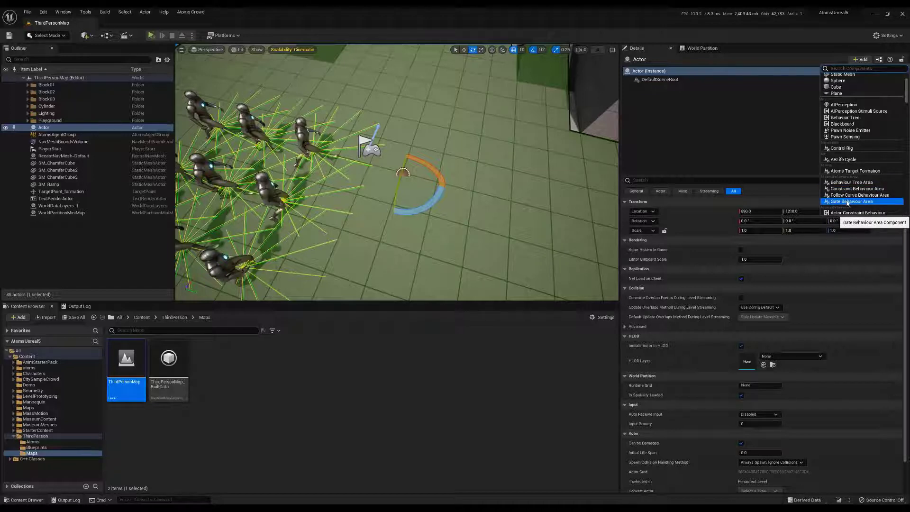
click(847, 202)
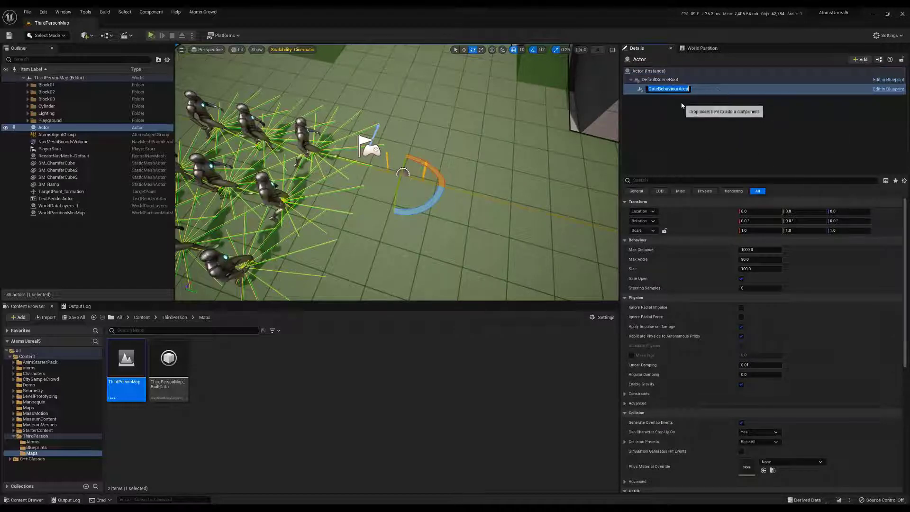
click(655, 83)
click(656, 87)
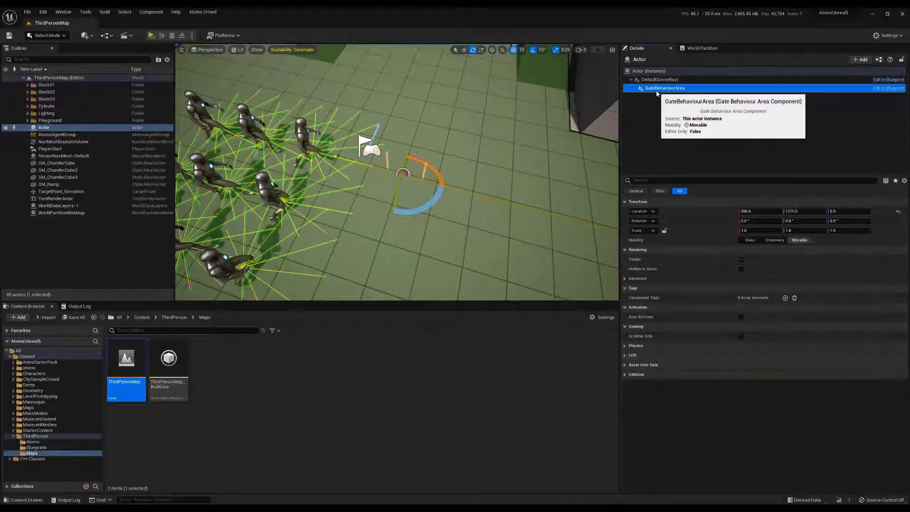
Step: Set the gate behaviour area's Max Distance to 300
click(759, 249)
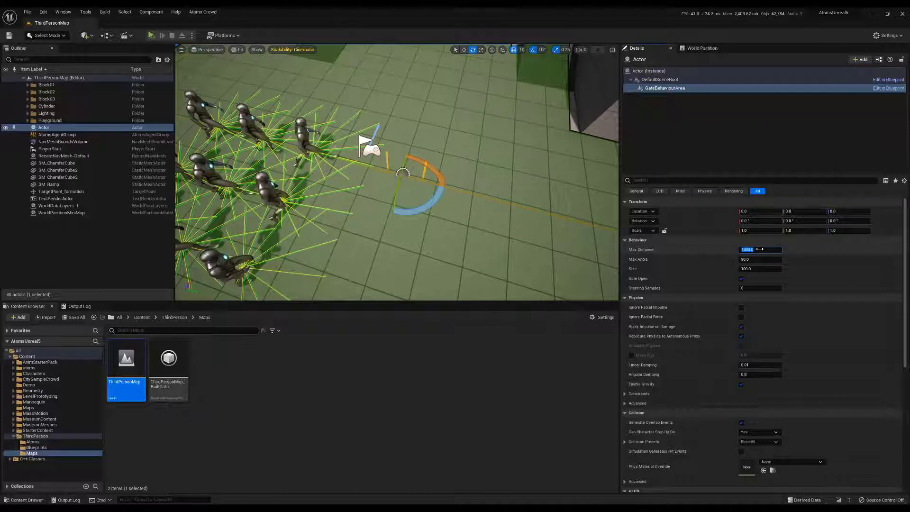
text(300)
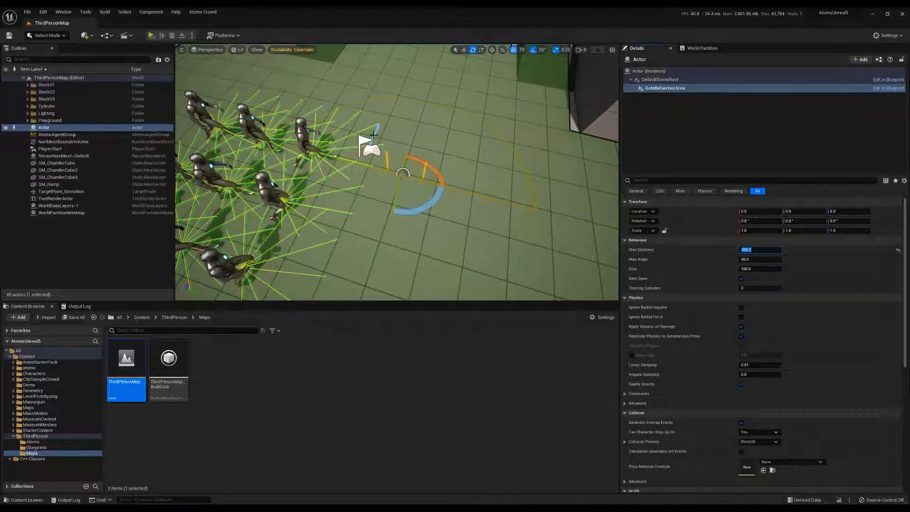
mouse_move(378, 128)
right_down()
mouse_move(382, 150)
mouse_move(379, 138)
mouse_move(413, 136)
mouse_move(377, 133)
right_up()
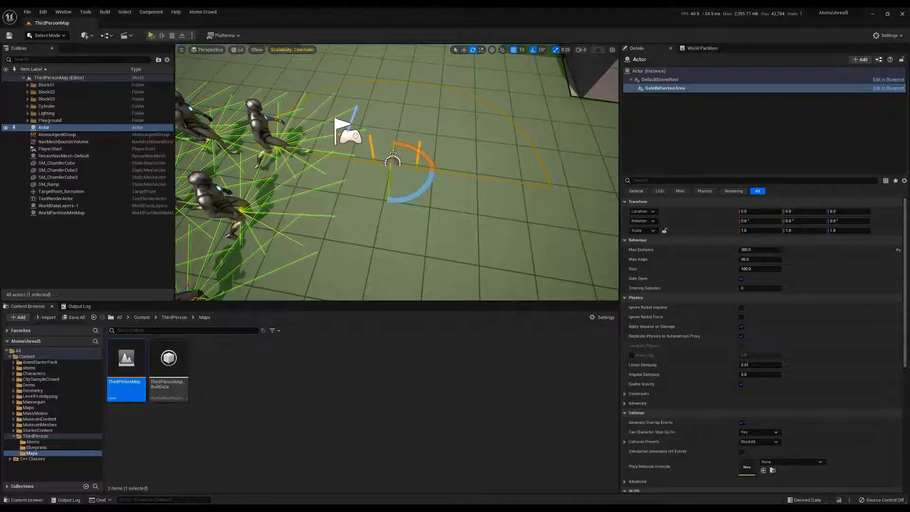
Step: Rotate the whole gate Actor about -90 degrees around the vertical axis so its area faces the agents
click(663, 88)
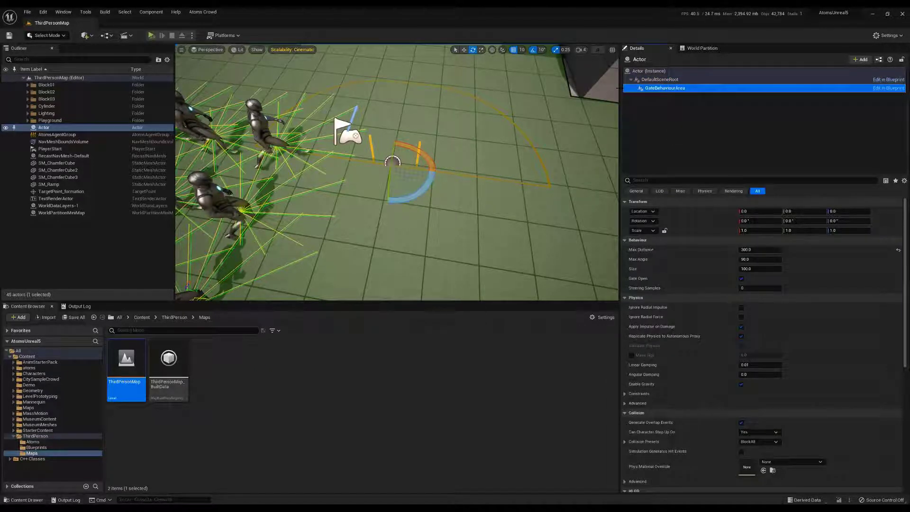
click(647, 72)
drag(412, 196, 346, 160)
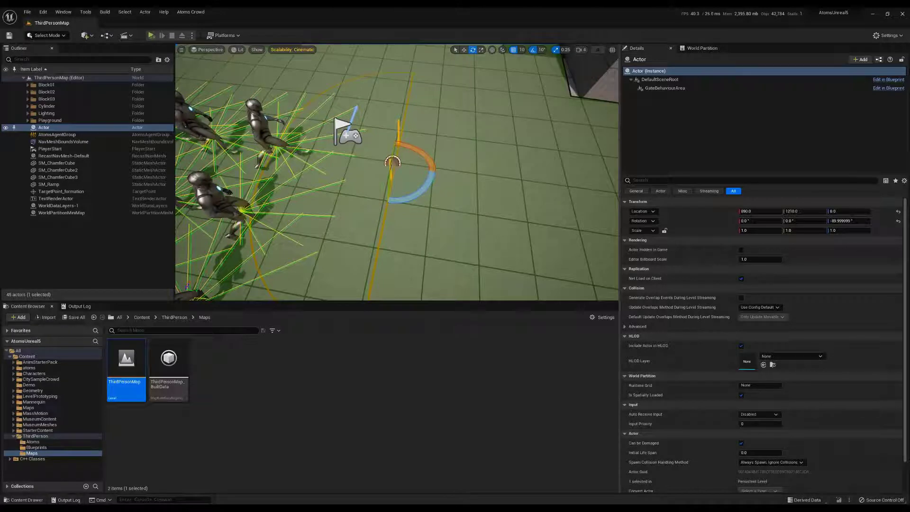
click(678, 88)
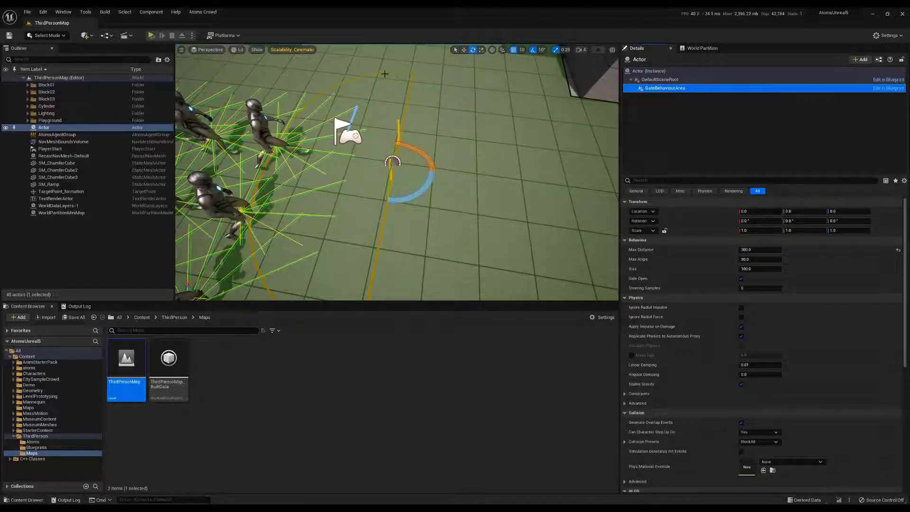
mouse_move(278, 183)
right_down()
mouse_move(270, 197)
mouse_move(271, 184)
right_up()
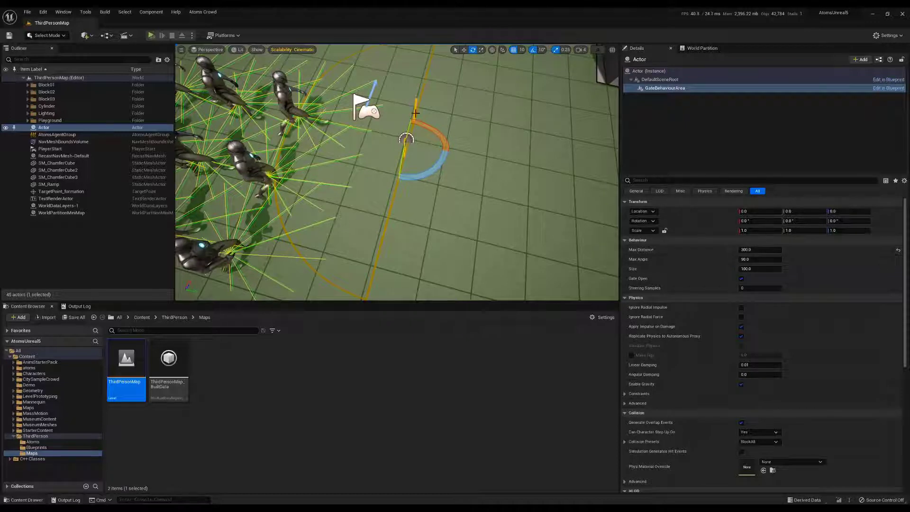
Step: Try a Size of 150 for the gate behaviour area and undo the change
click(758, 269)
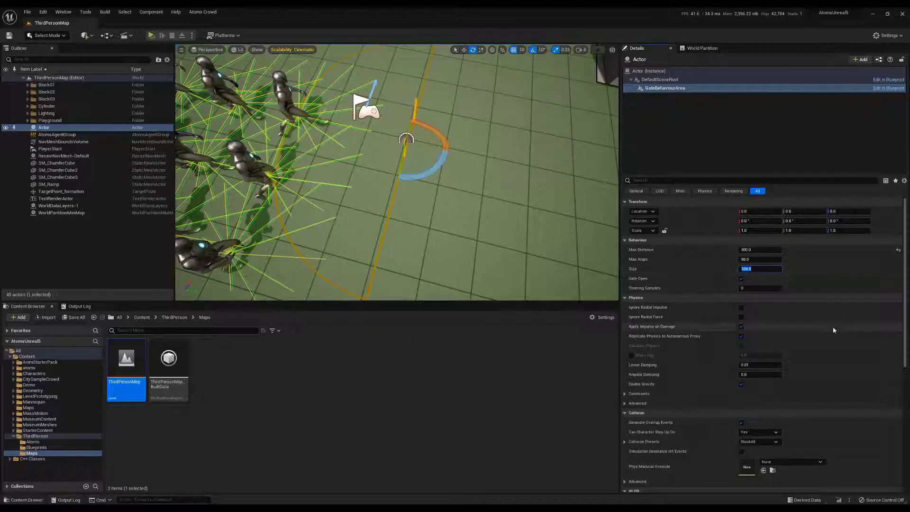
text(150)
key(Return)
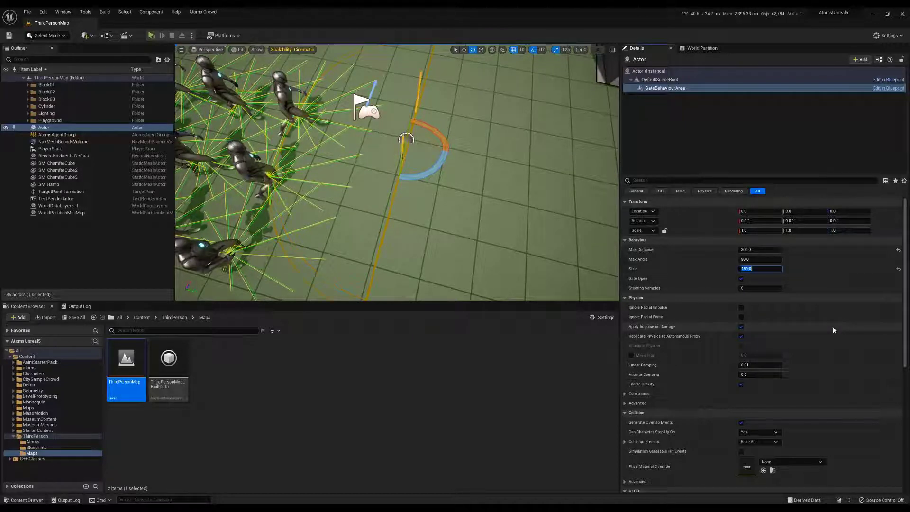
key(ctrl+z)
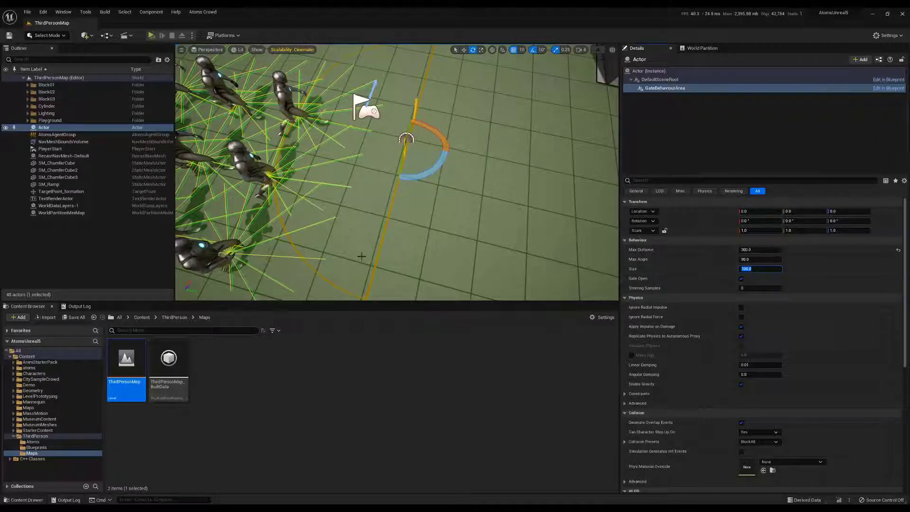
Step: Try Max Angle values of 0, 60 and 120 on the gate behaviour area and restore it to 90
click(749, 259)
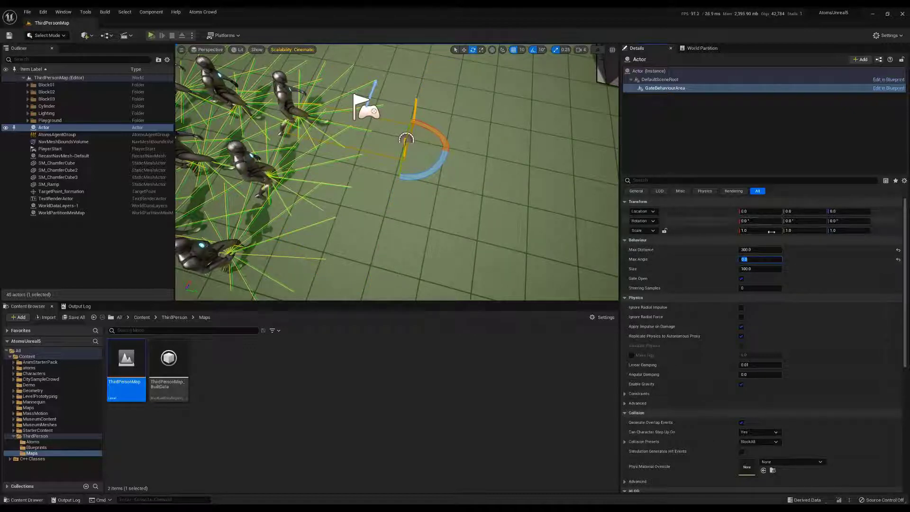
text(60)
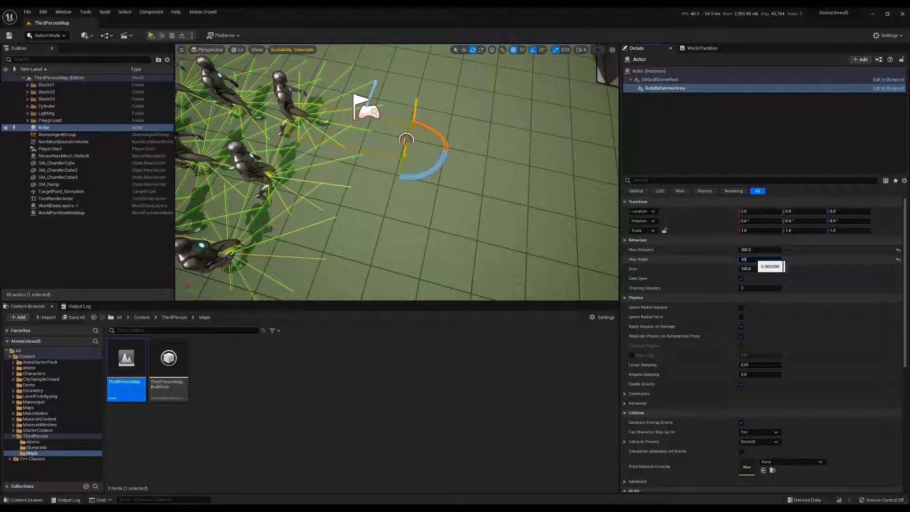
key(Return)
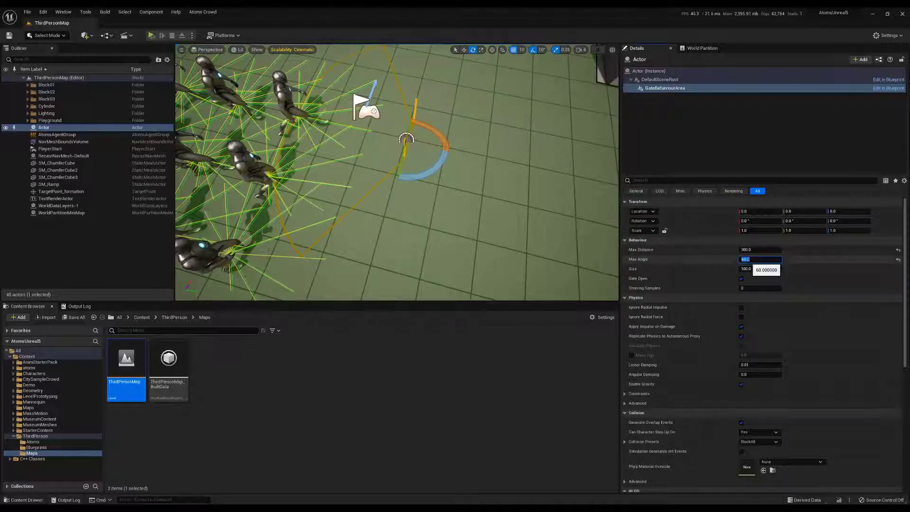
text(120)
key(Return)
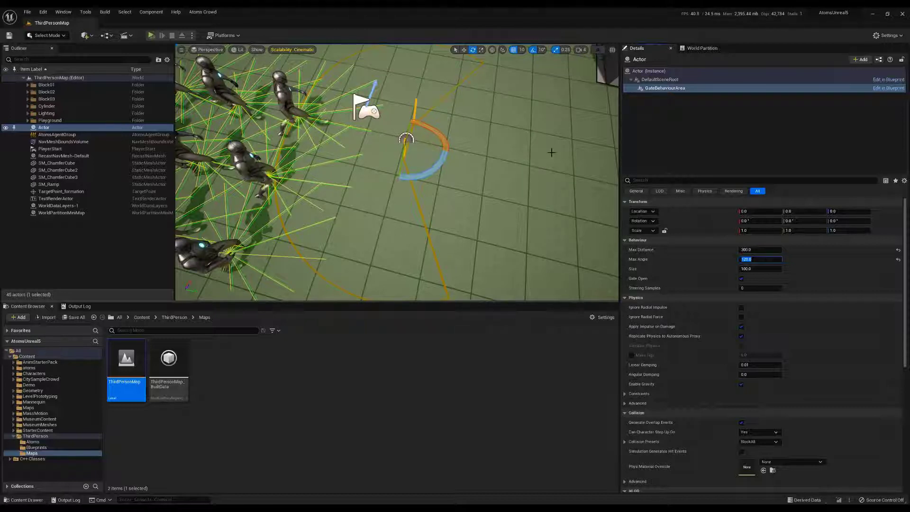
text(90)
key(Return)
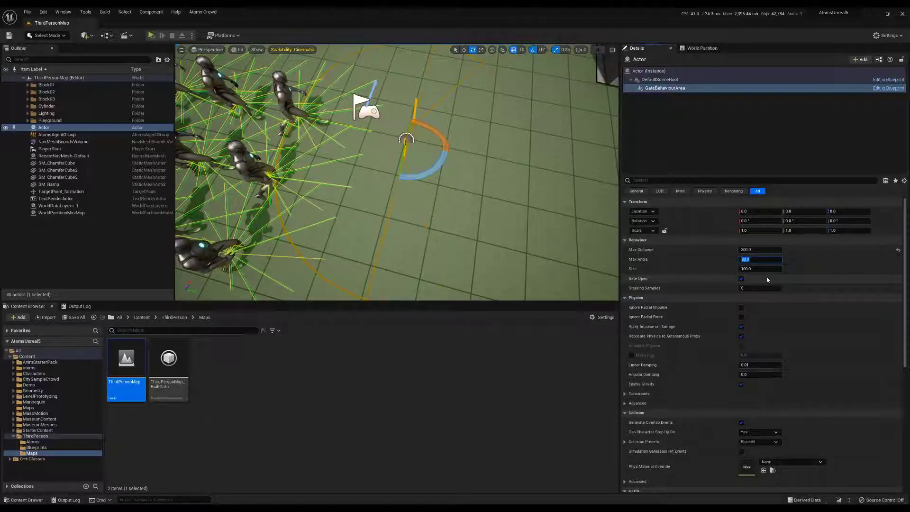
Step: Simulate the level twice, from two viewpoints, to watch how the agents move through the gate, stopping each run
click(151, 36)
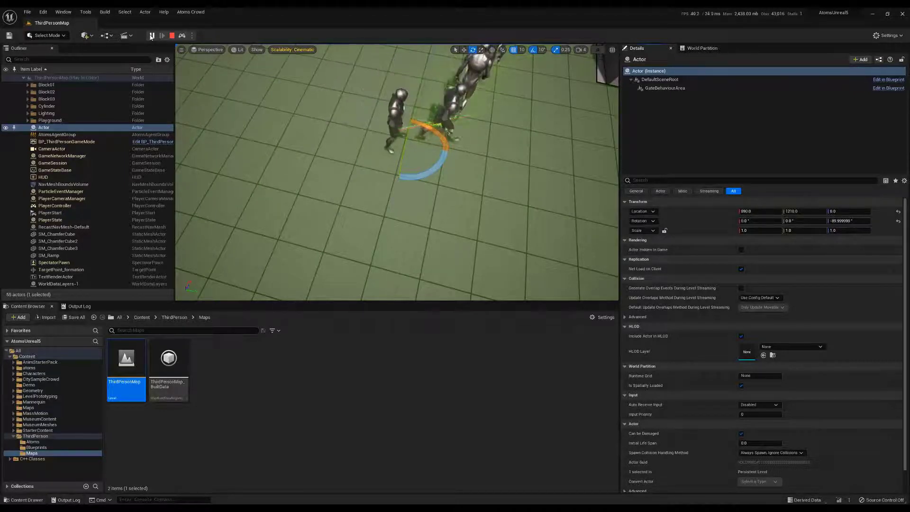
right_drag(432, 147, 509, 155)
key(Escape)
right_drag(422, 159, 350, 118)
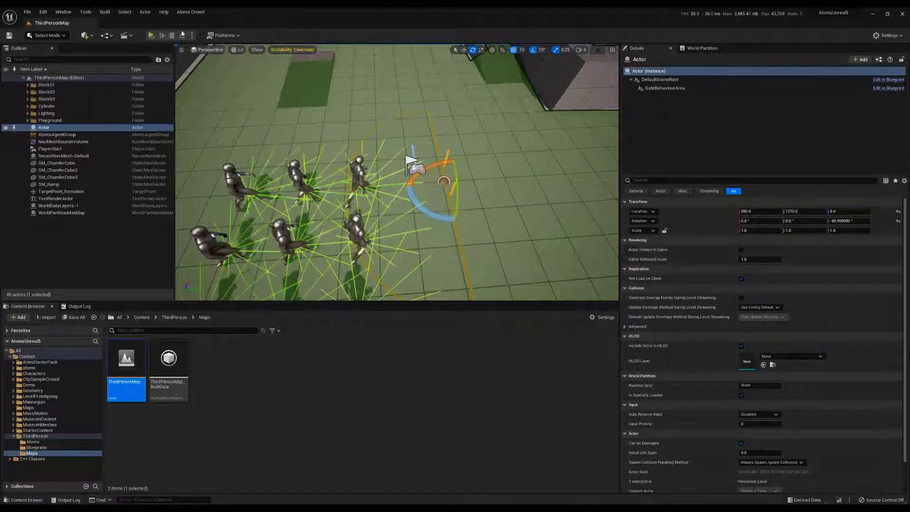
click(152, 36)
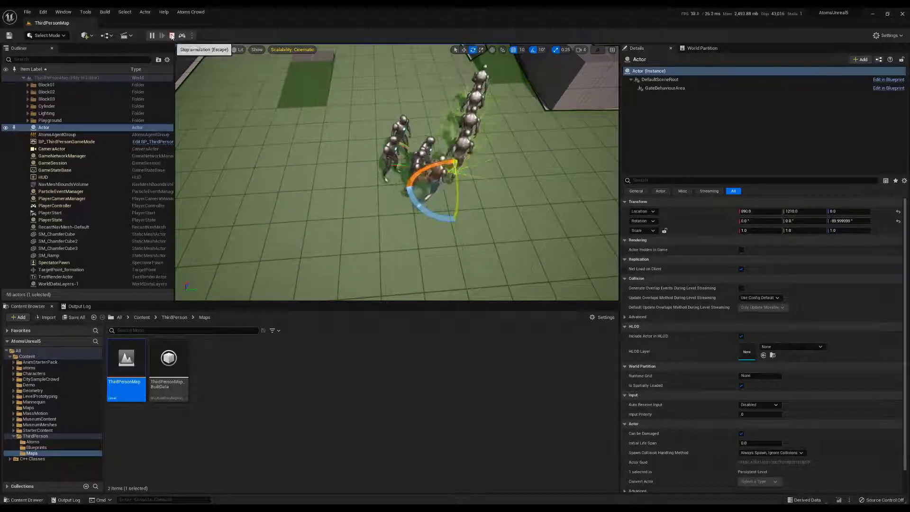
key(Escape)
Step: Filter the GateBehaviourArea component's properties by "hidd" and turn off Hidden in Game
click(665, 88)
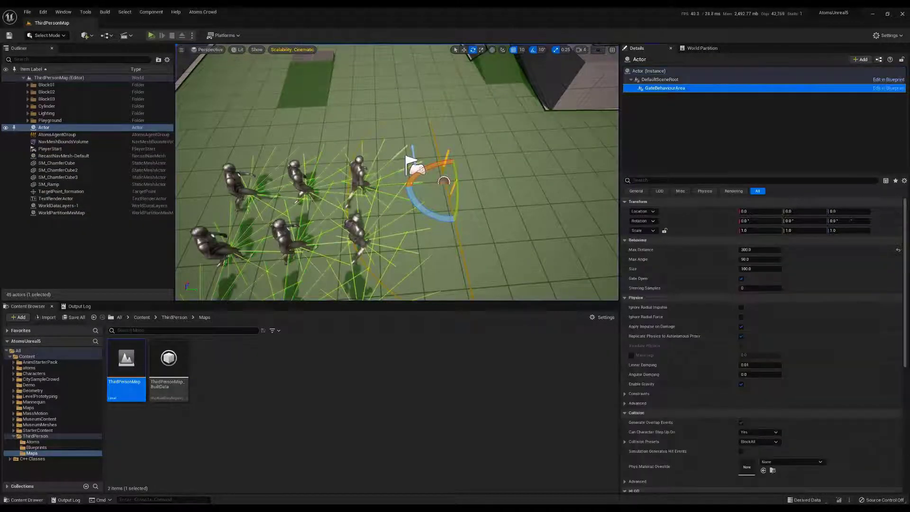
text(hidd)
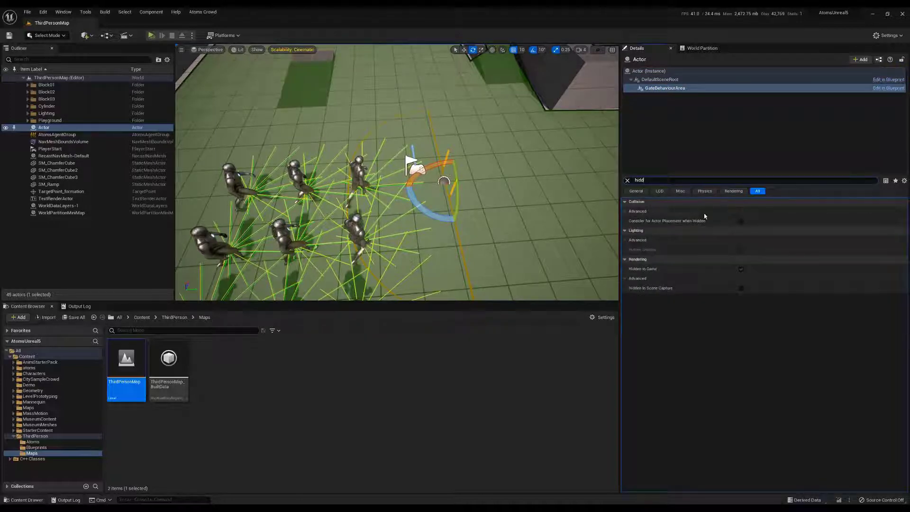
click(740, 268)
Step: Simulate the level again with the gate area displayed, pausing and resuming to examine the agents approaching it, and stop the simulation
click(151, 35)
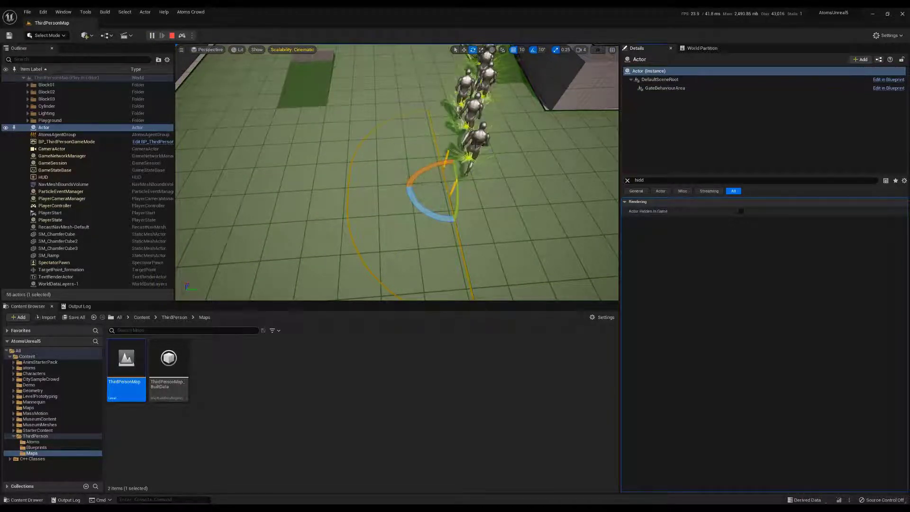
click(170, 36)
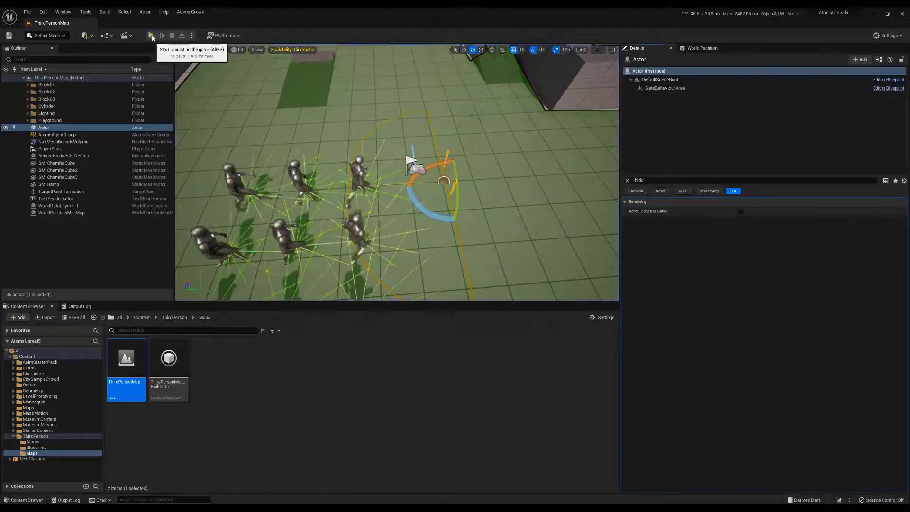
click(151, 36)
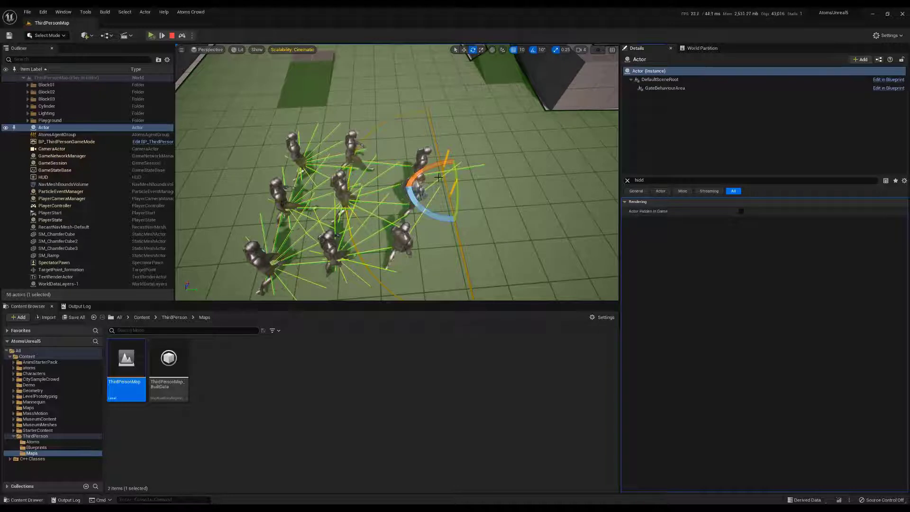
click(151, 36)
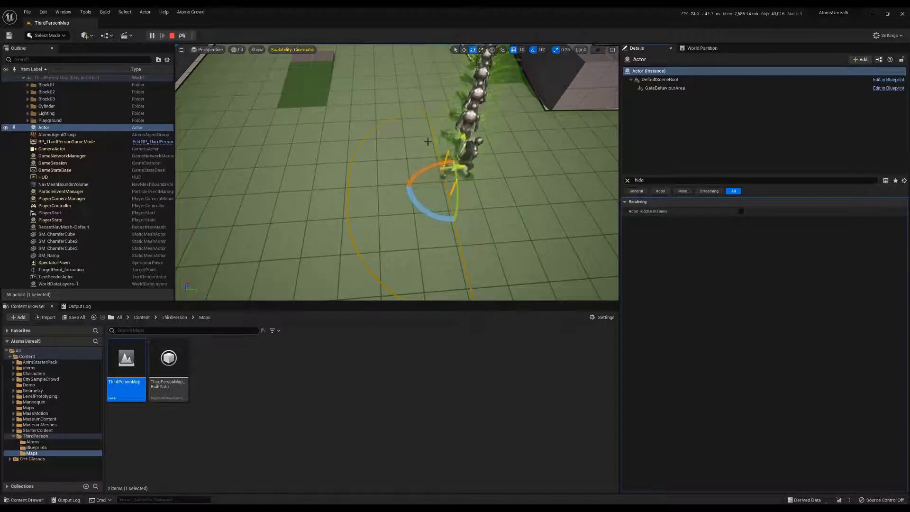
click(172, 35)
Step: Clear the property filter on the GateBehaviourArea component and turn off Gate Open
click(665, 88)
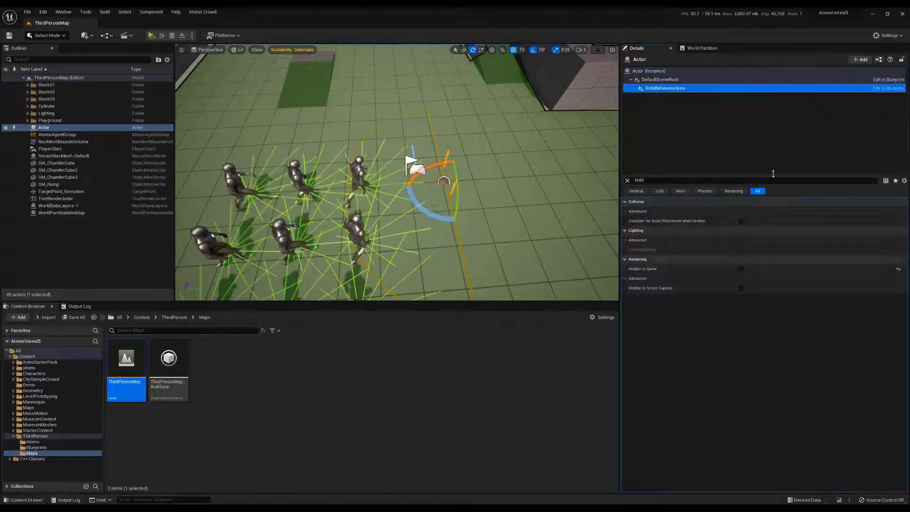
click(627, 180)
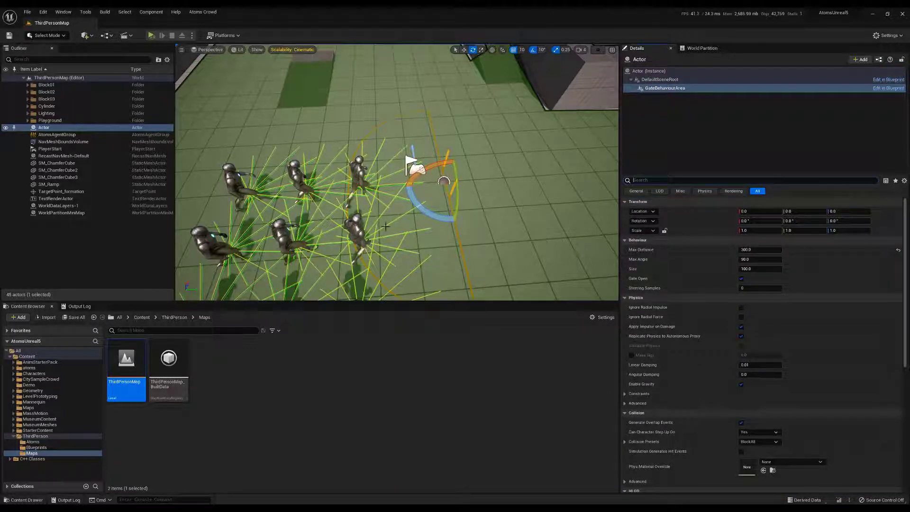
click(748, 289)
text(2)
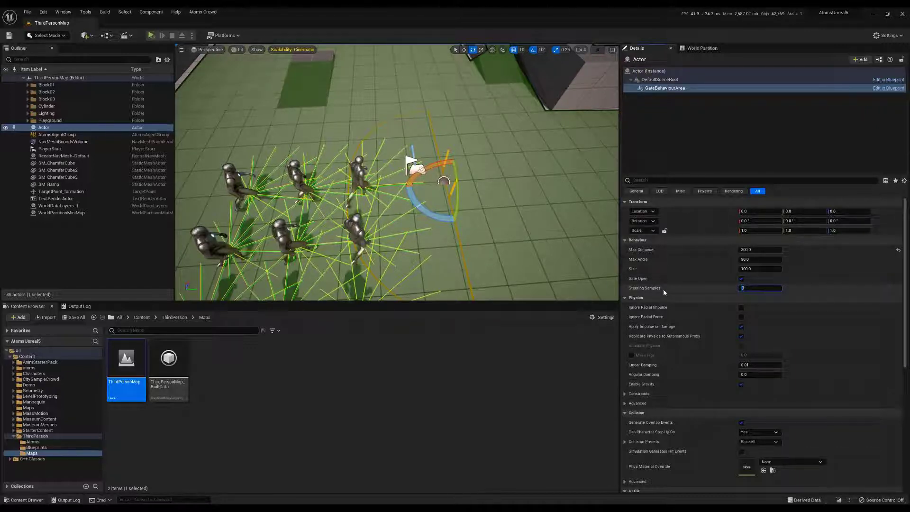
click(742, 279)
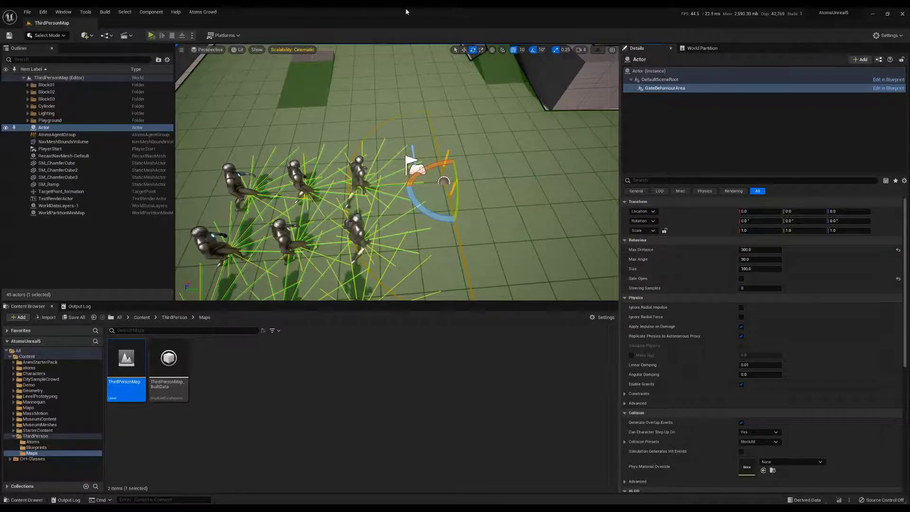
Step: Simulate the level with the gate closed to watch how the agents behave at it, and stop the simulation
click(152, 36)
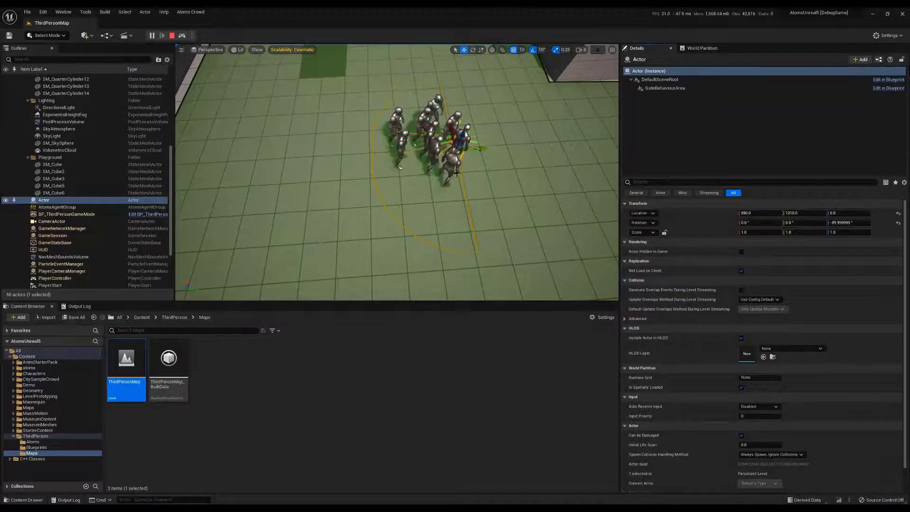
right_drag(313, 165, 303, 146)
key(Escape)
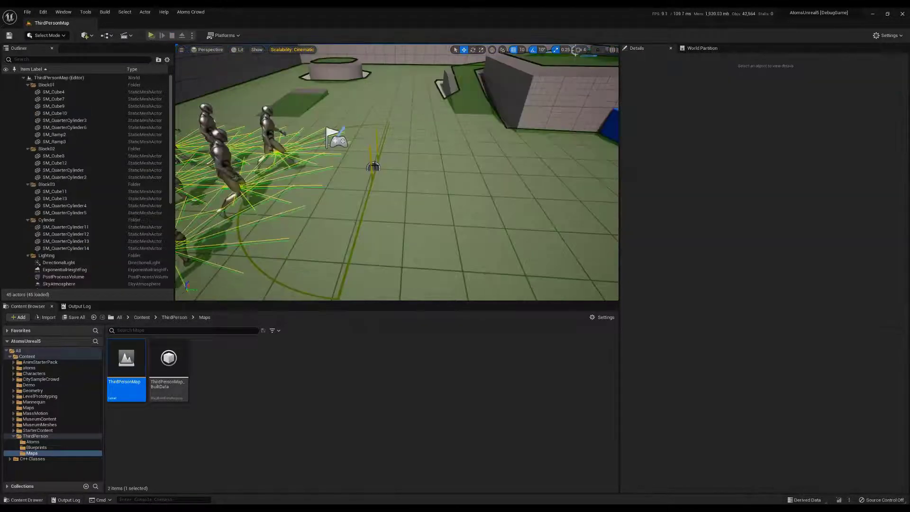
Step: Delete the GateBehaviourArea component from the gate actor in the level
click(373, 167)
click(663, 88)
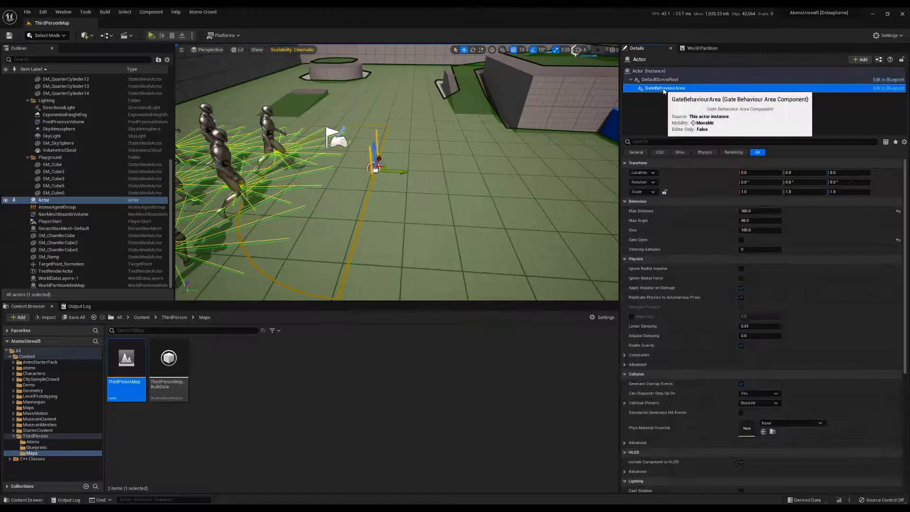
key(Delete)
Step: Add a Spline component to the actor, keeping its default name
click(860, 59)
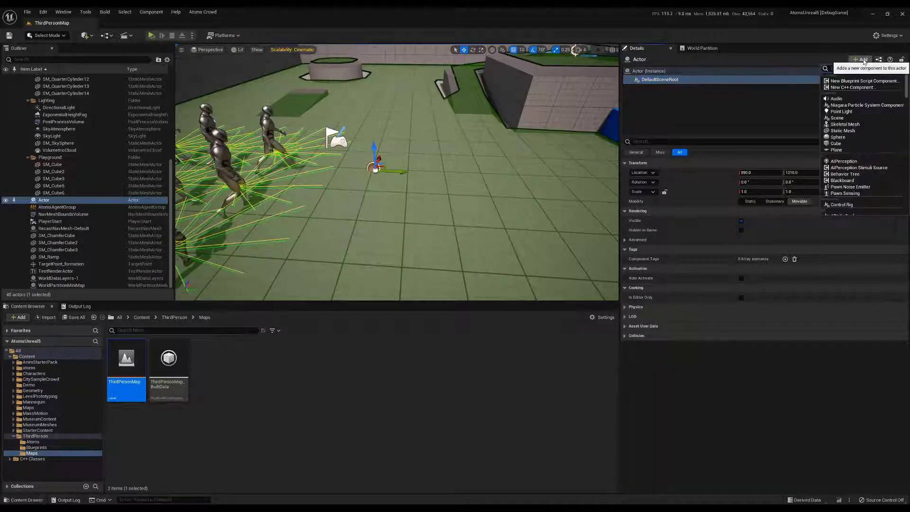
text(spli)
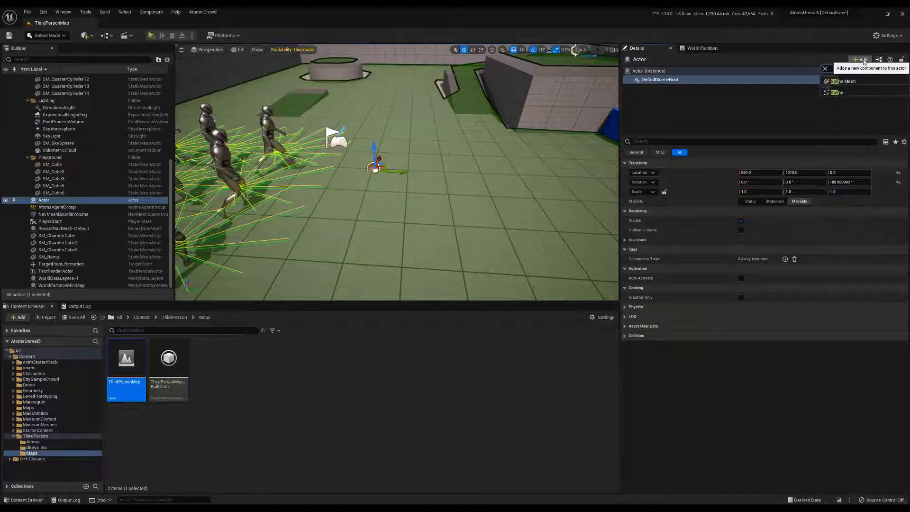
click(833, 94)
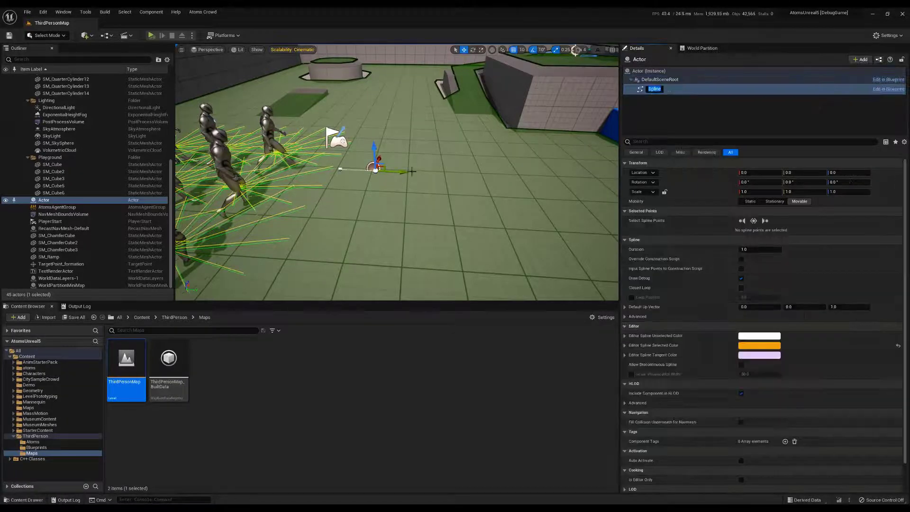
key(Return)
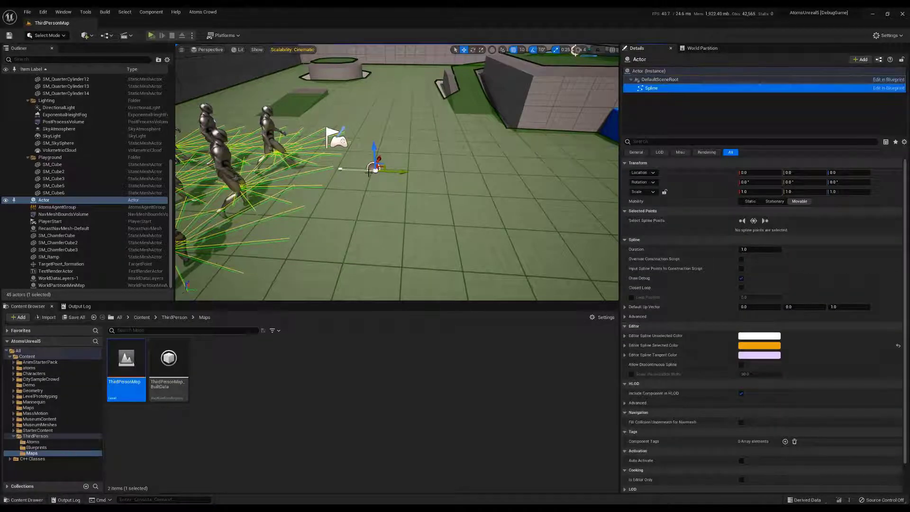
Step: Extend the spline with additional points into a winding S-shaped path across the floor
click(338, 169)
click(374, 169)
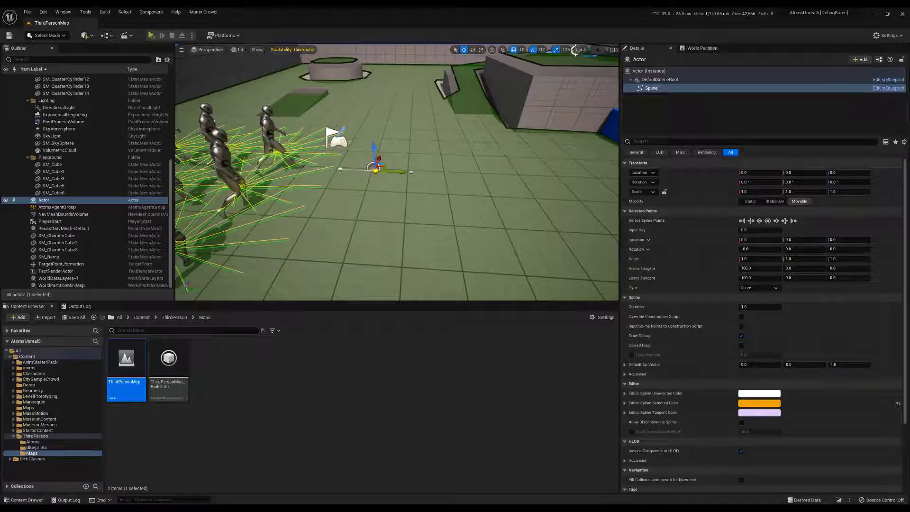
drag(403, 172, 359, 84)
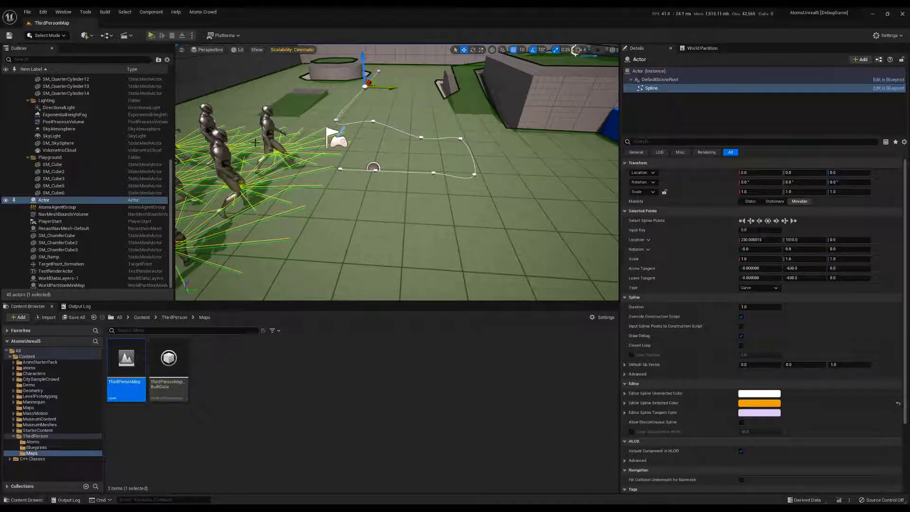
Step: Add a Follow Curve Behaviour Area component under the Spline, keeping its default name
click(653, 88)
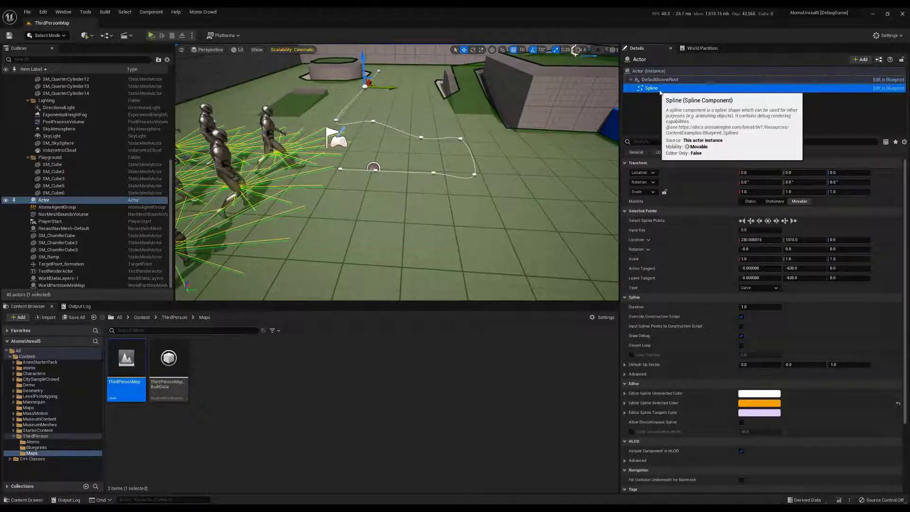
key(Return)
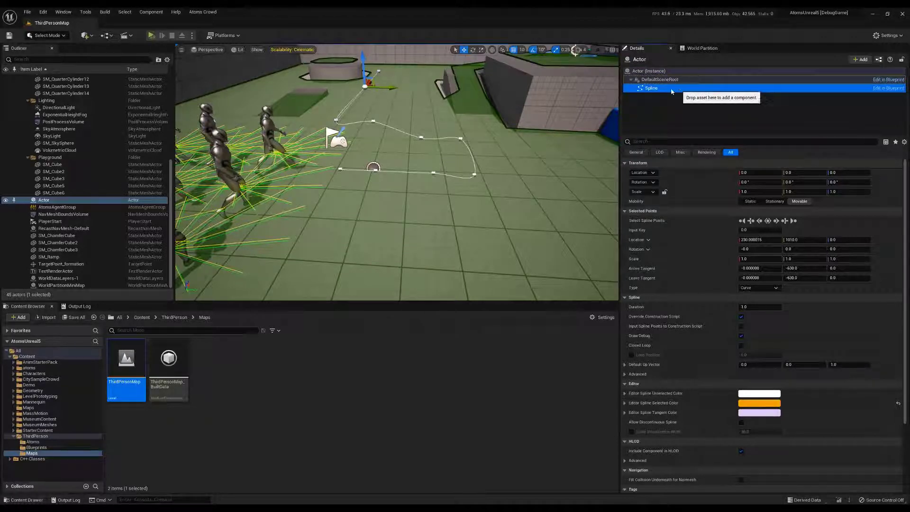
click(867, 59)
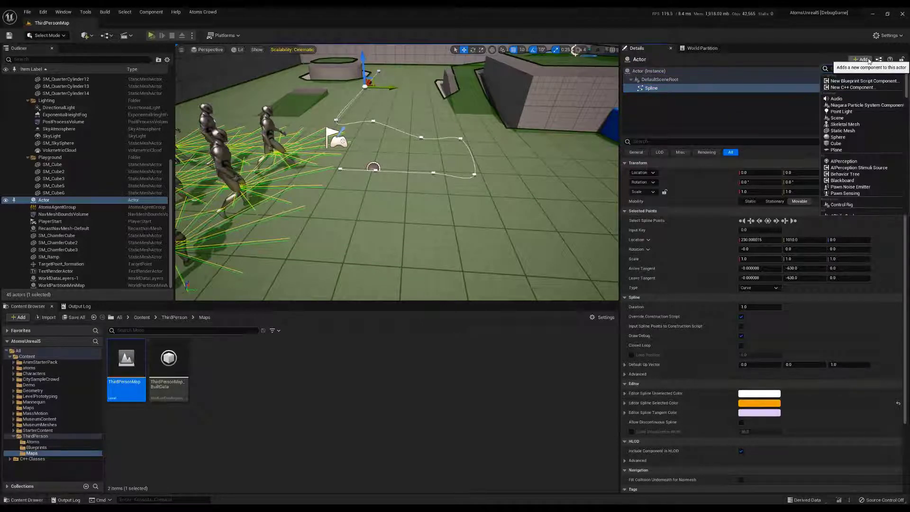
text(follow)
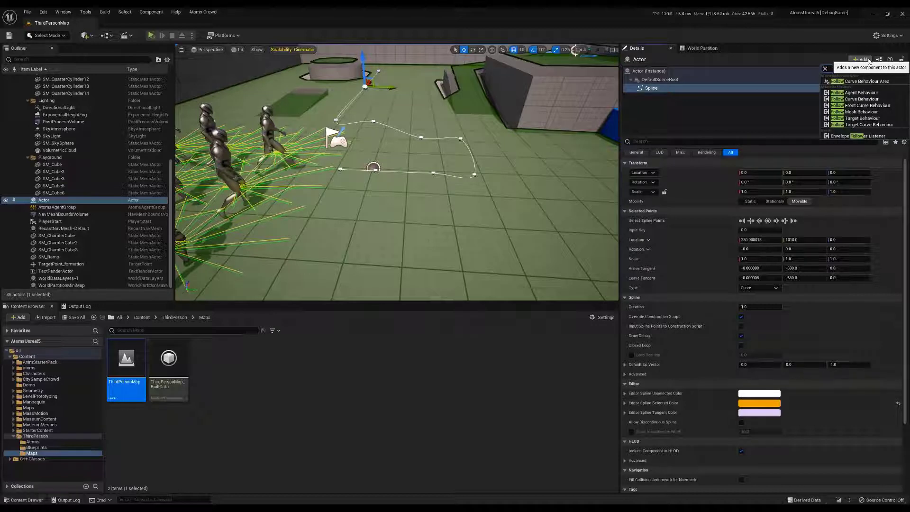
text(c)
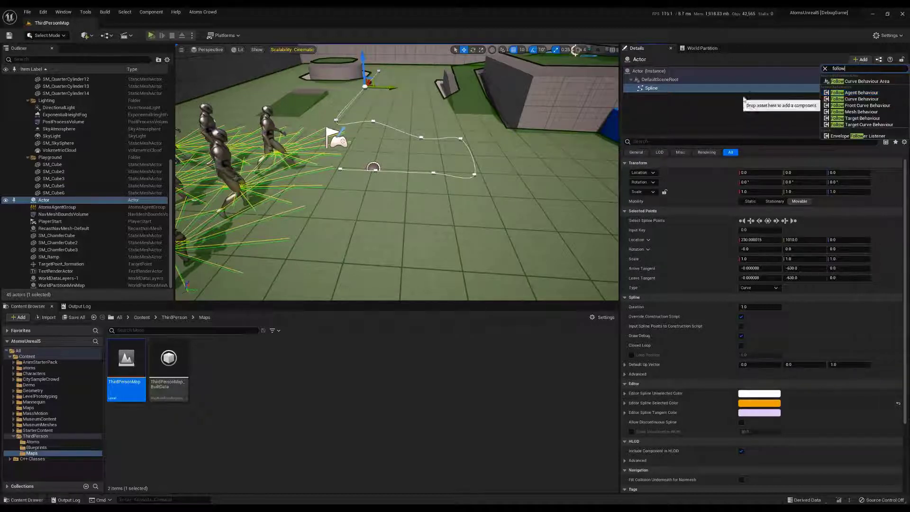
click(835, 81)
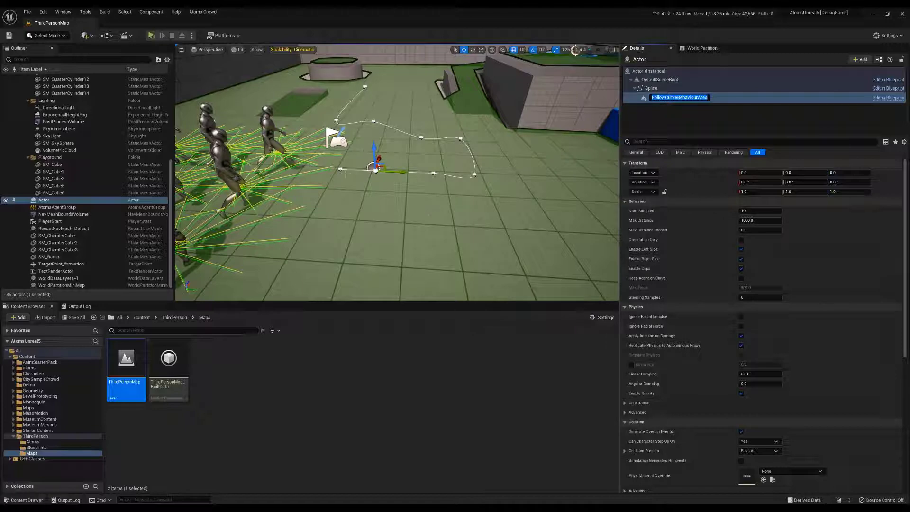
key(Return)
Step: Simulate the level with the default follow-curve settings to watch how the agents move along the spline, and stop the run
scroll(338, 172, down, 3)
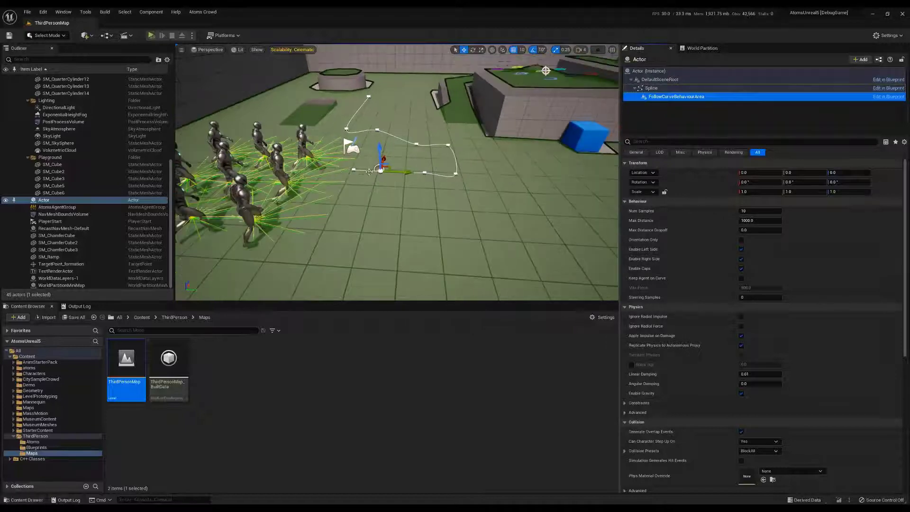
right_drag(339, 172, 282, 179)
click(151, 35)
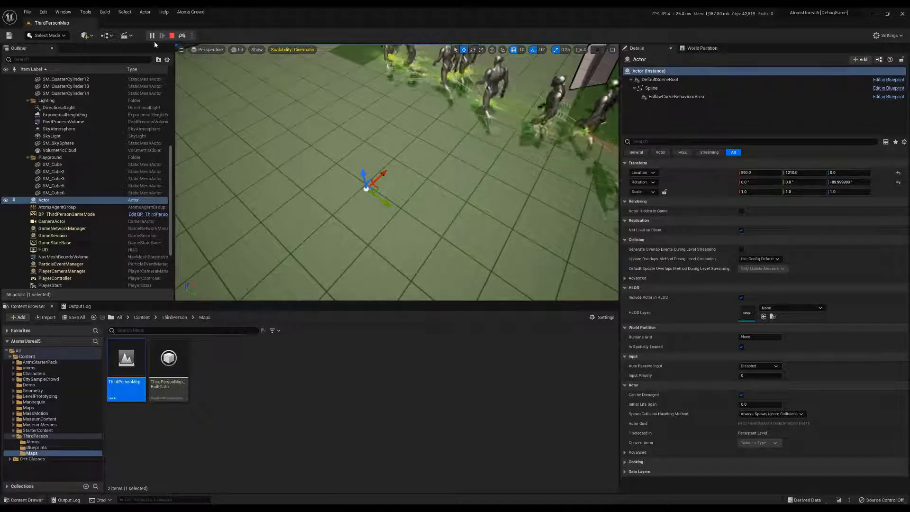
right_drag(379, 166, 375, 123)
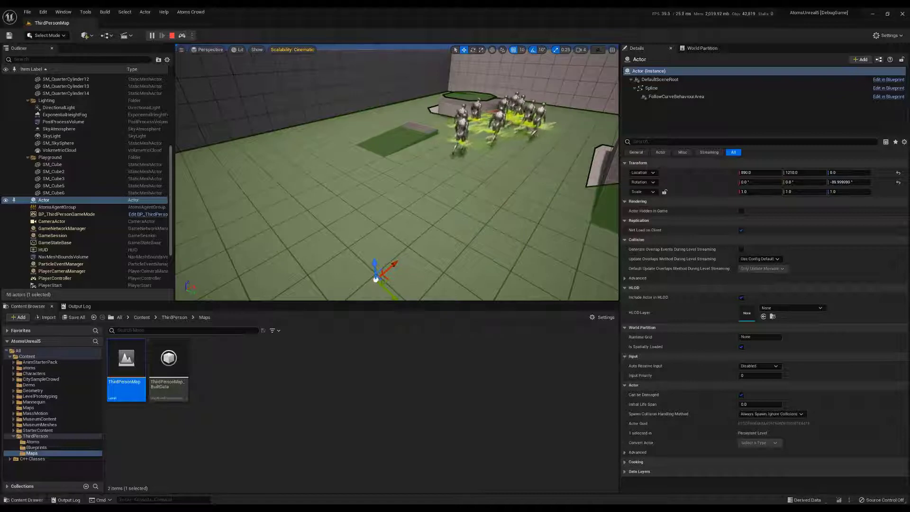
right_drag(374, 123, 398, 124)
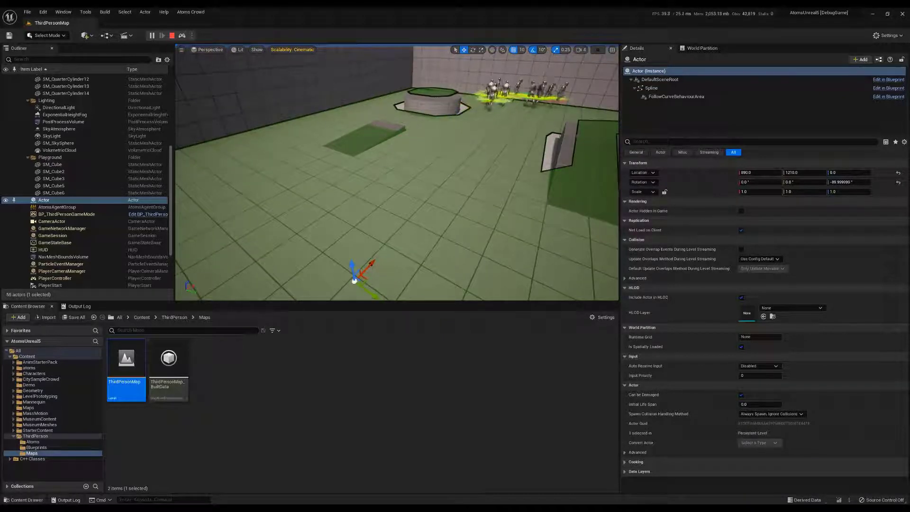
key(Escape)
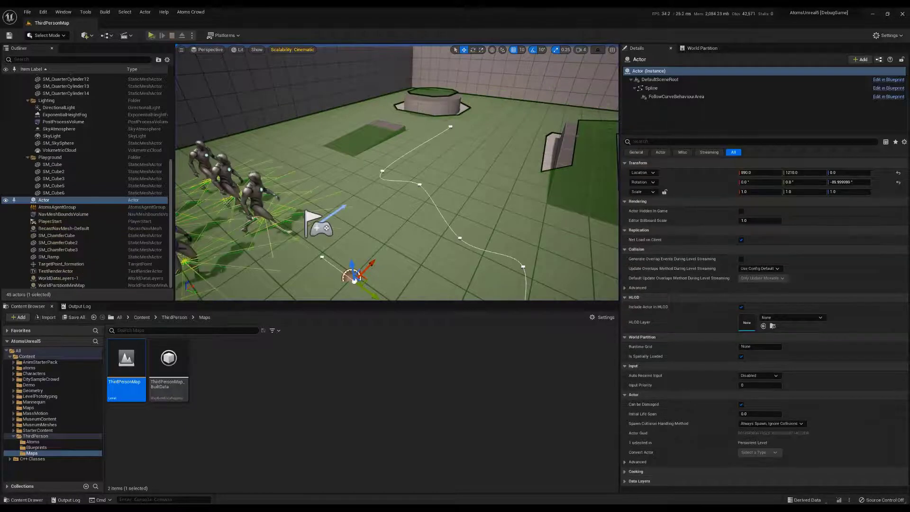
Step: Set the FollowCurveBehaviourArea component's Max Distance to 200
right_drag(397, 142, 403, 194)
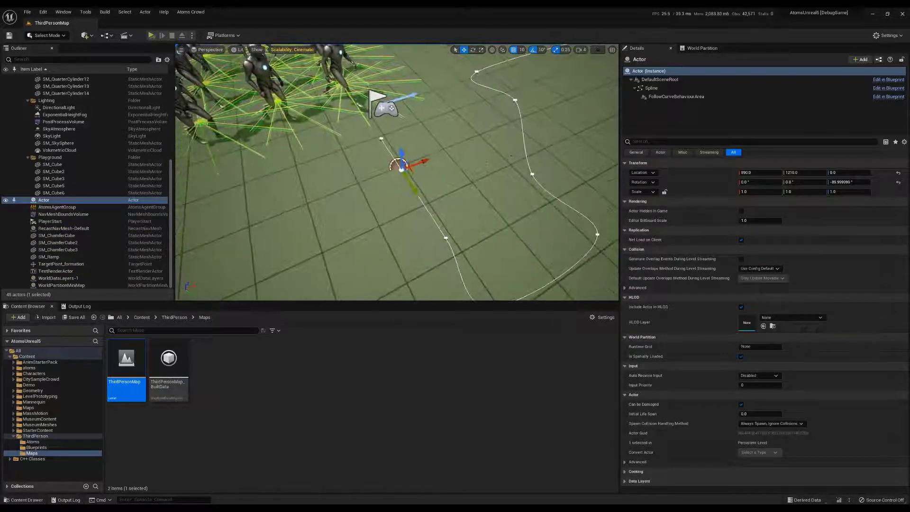
click(659, 96)
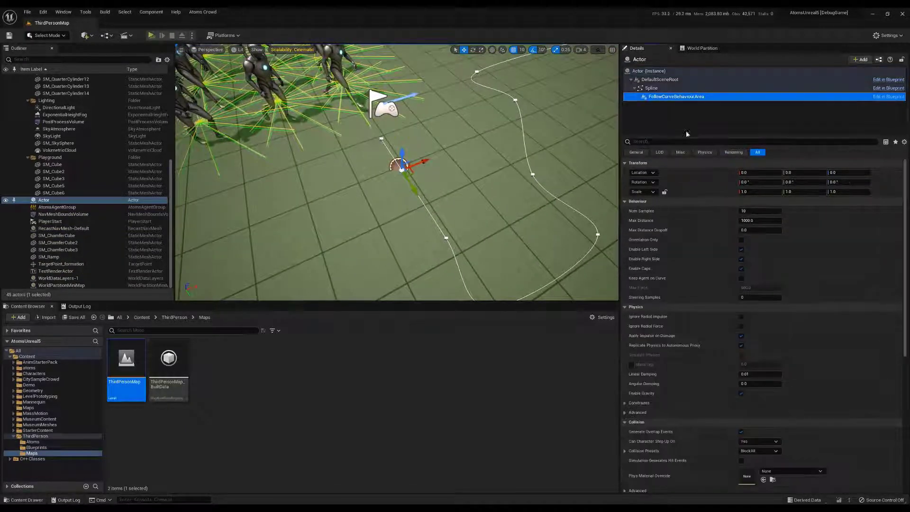
click(754, 220)
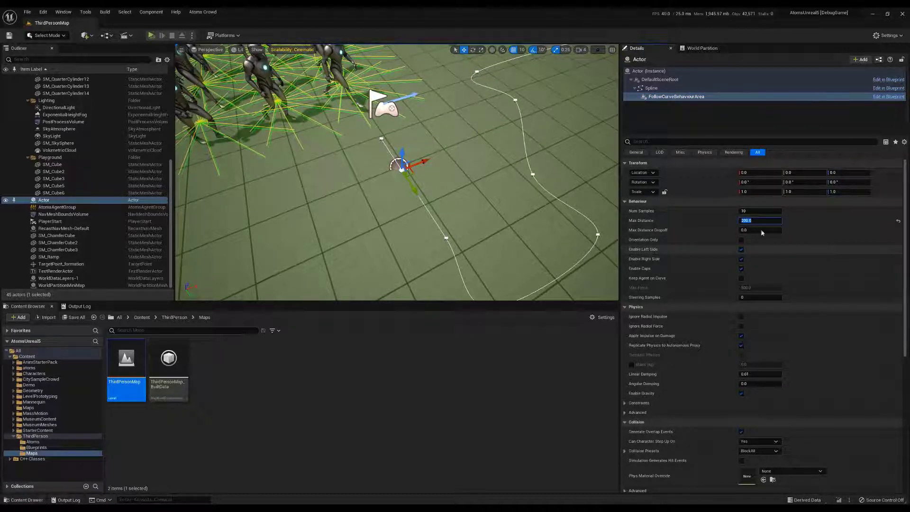
Step: Simulate the level with the reduced Max Distance, following the agents along the curve, and stop the simulation
click(151, 35)
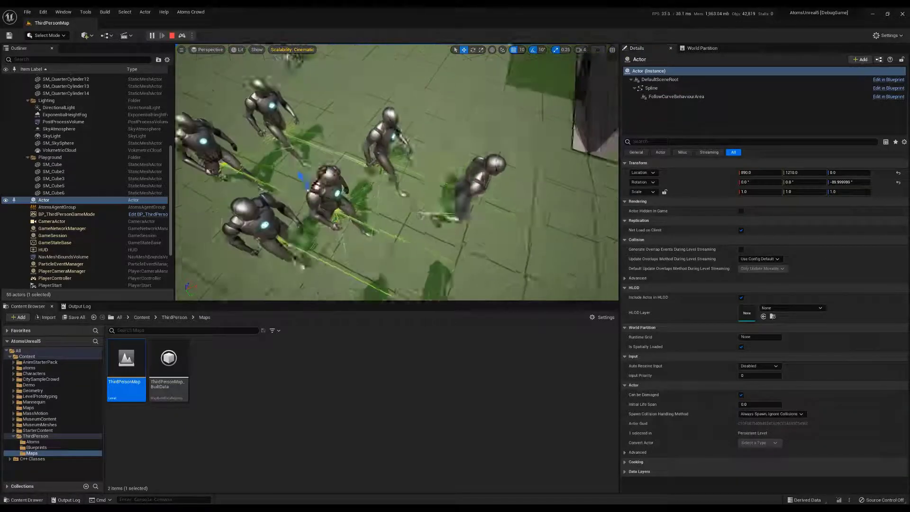
right_drag(397, 172, 398, 142)
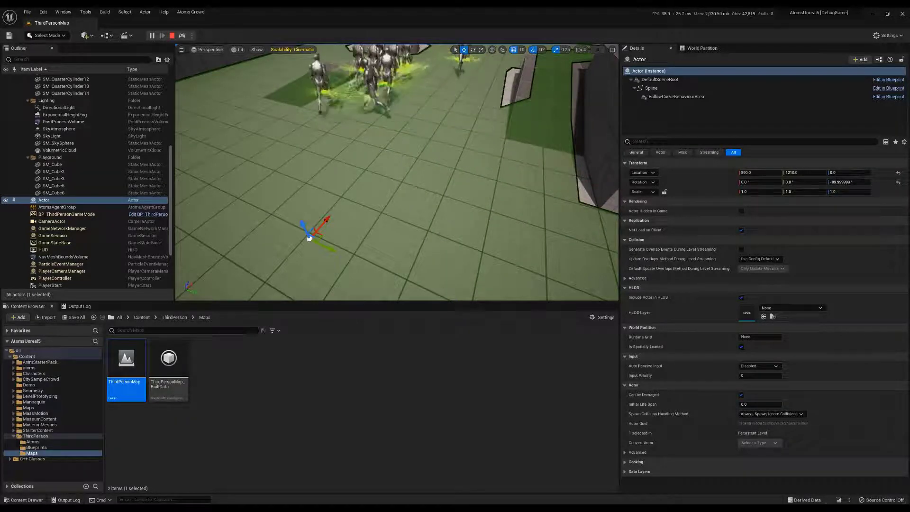
right_drag(309, 238, 309, 208)
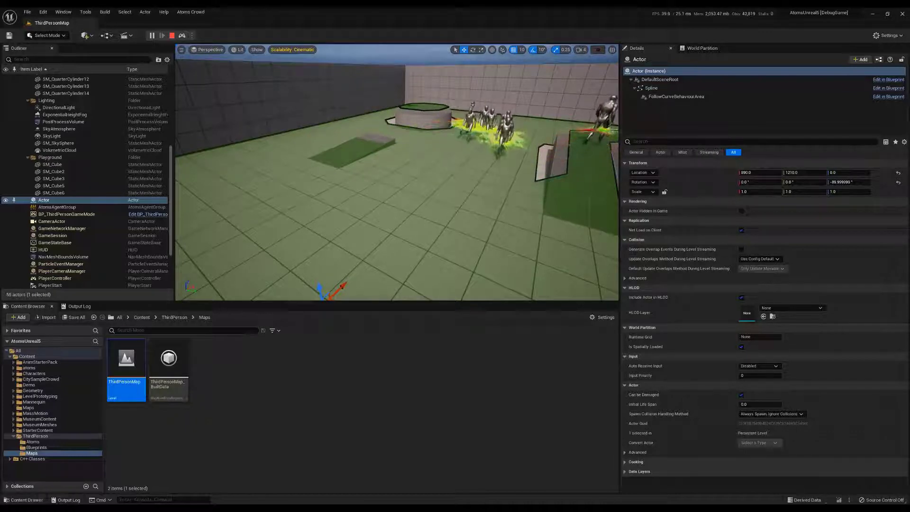
right_drag(360, 190, 427, 180)
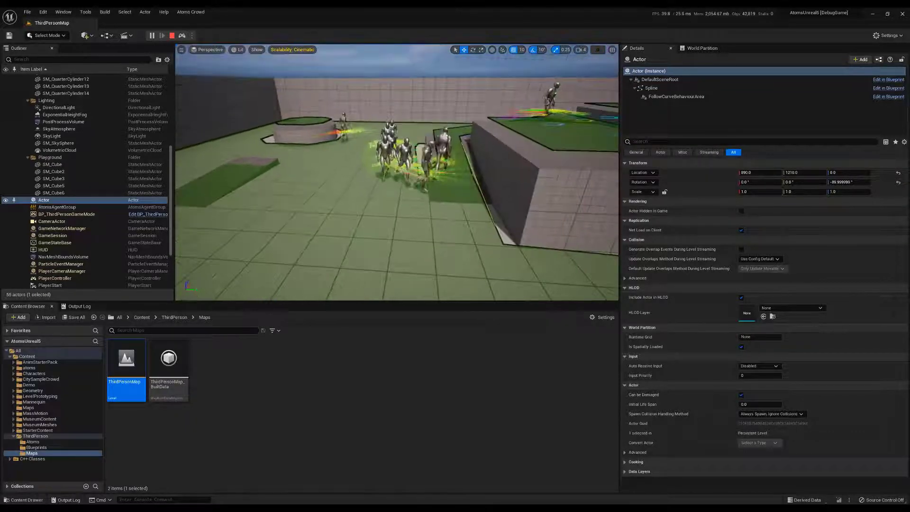
key(f)
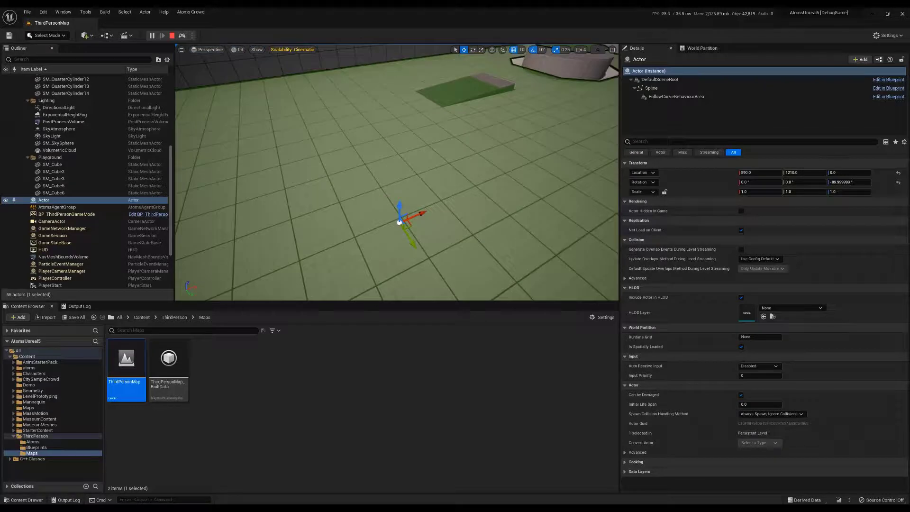
key(Escape)
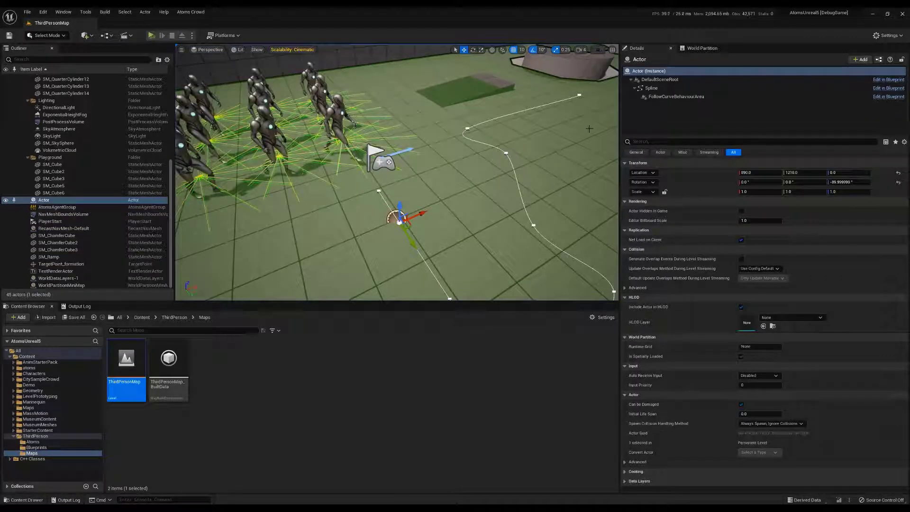
Step: Turn on Keep Agent on Curve for the FollowCurveBehaviourArea component and set Max Force to 2000
click(663, 96)
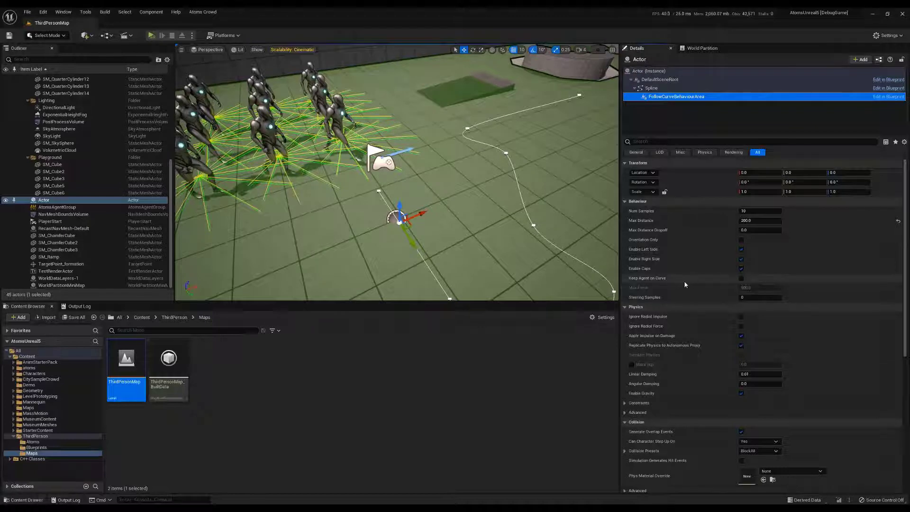
click(741, 279)
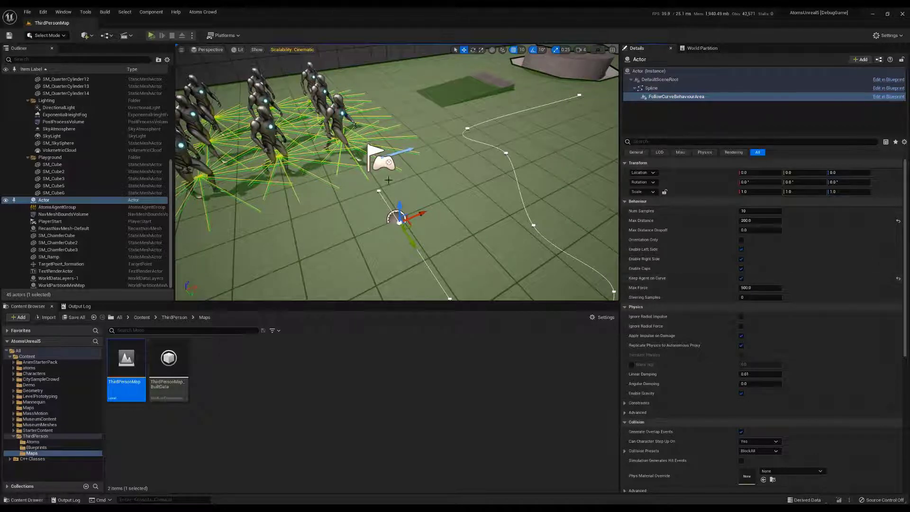
right_drag(433, 261, 403, 213)
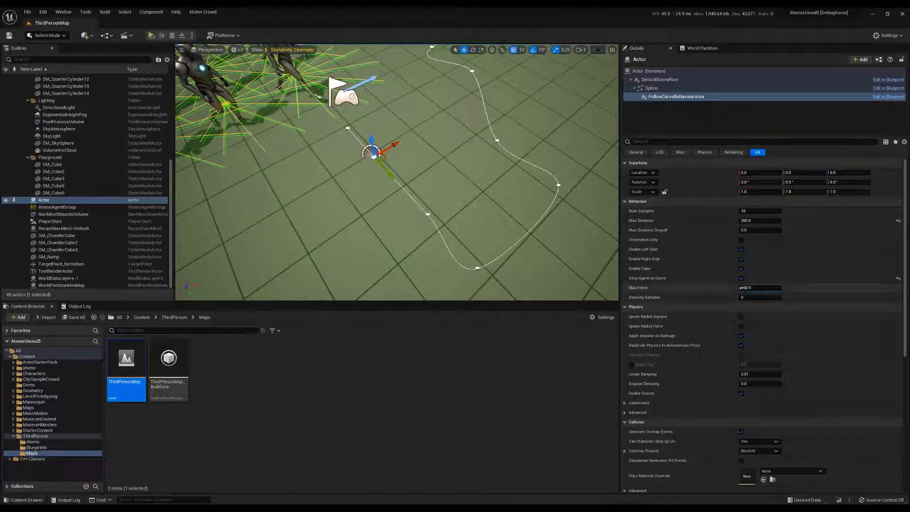
click(744, 288)
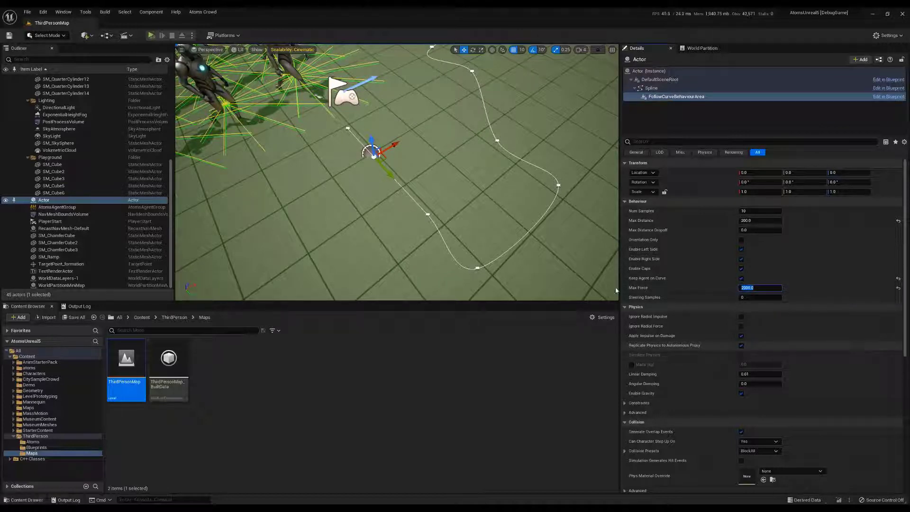
Step: Simulate the level with Keep Agent on Curve enabled to watch how the agents follow the spline, and stop the run
click(150, 35)
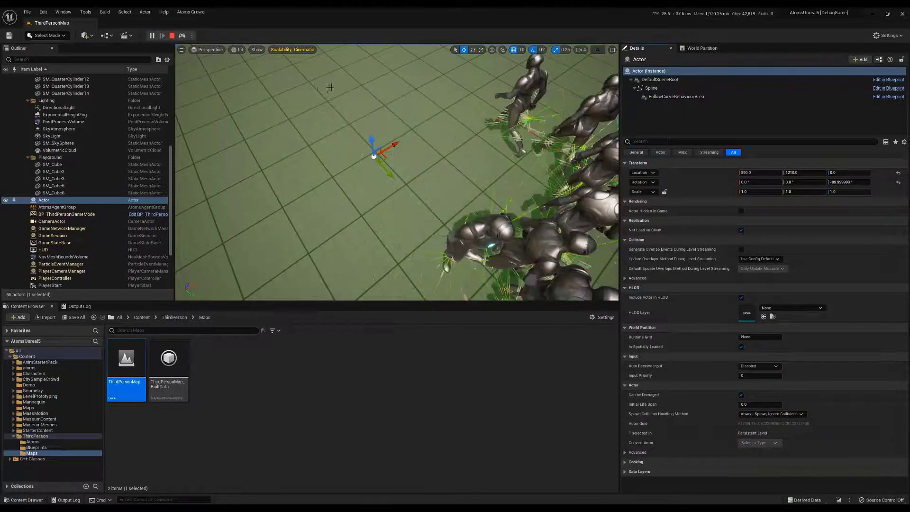
right_drag(371, 99, 369, 57)
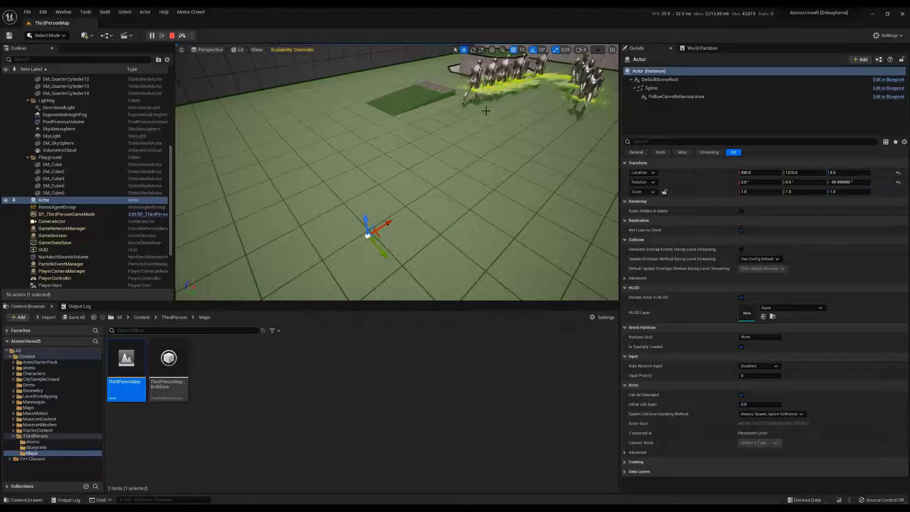
right_drag(523, 72, 502, 74)
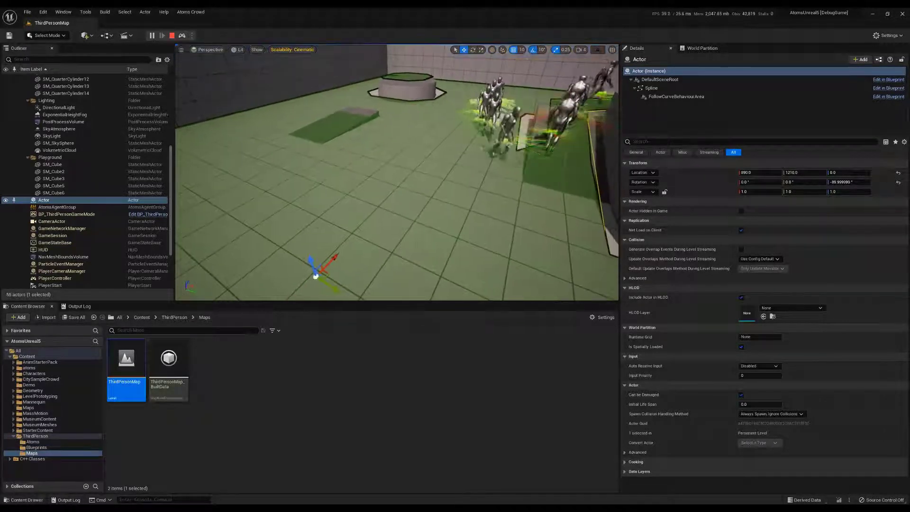
key(Escape)
Step: Place a new empty Actor on the floor in the middle of the agent group
right_drag(406, 207, 361, 241)
key(s)
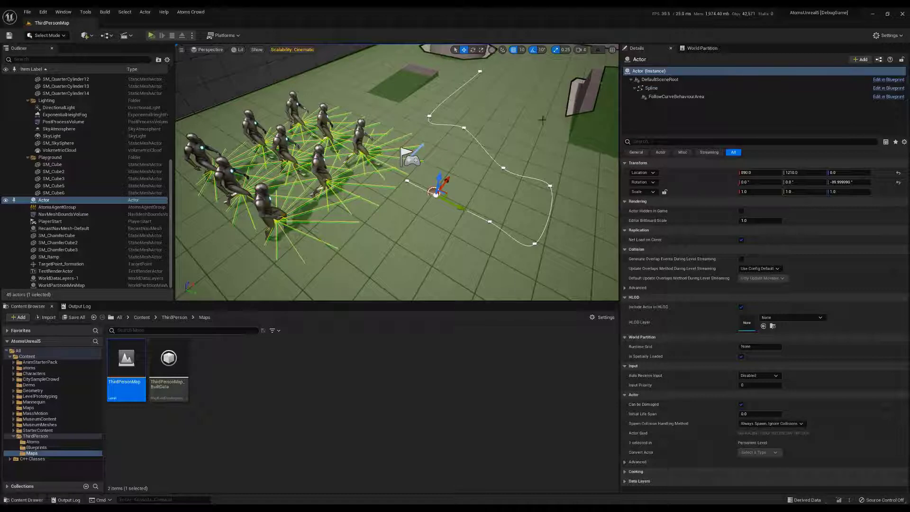
right_drag(329, 216, 368, 216)
key(a)
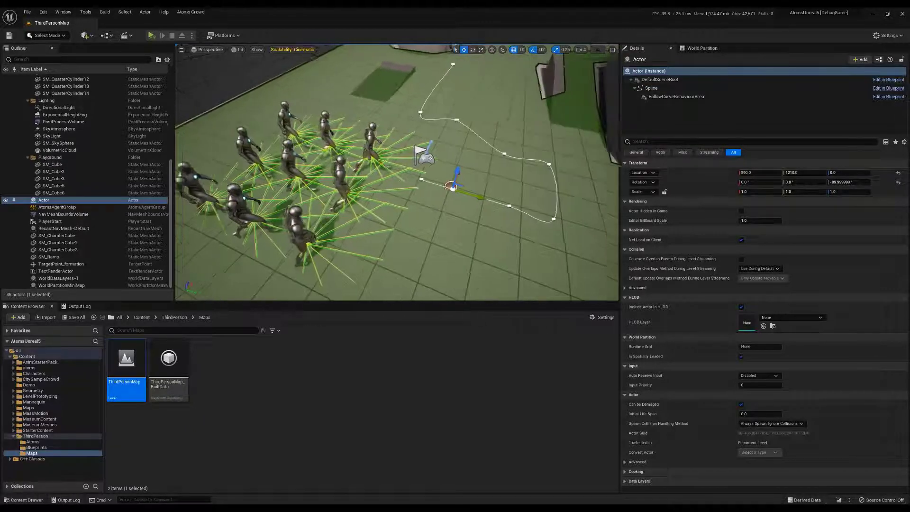
click(85, 36)
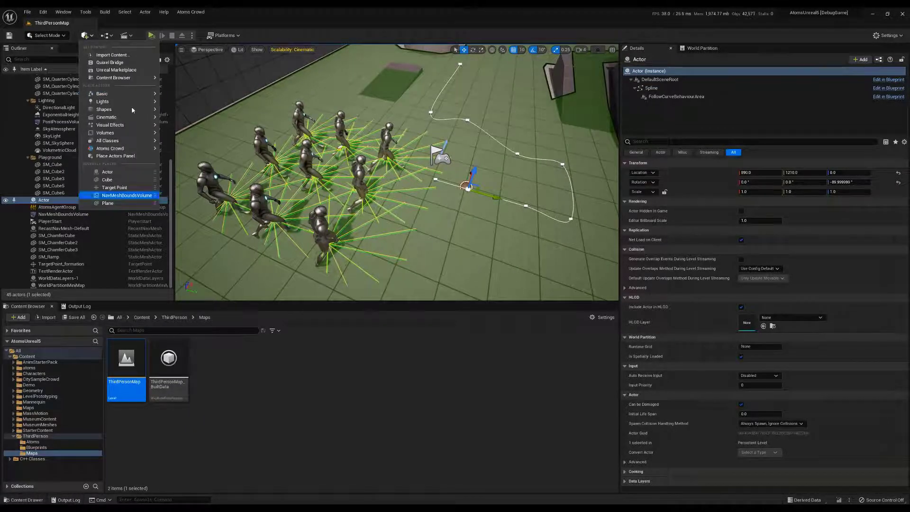
mouse_move(124, 93)
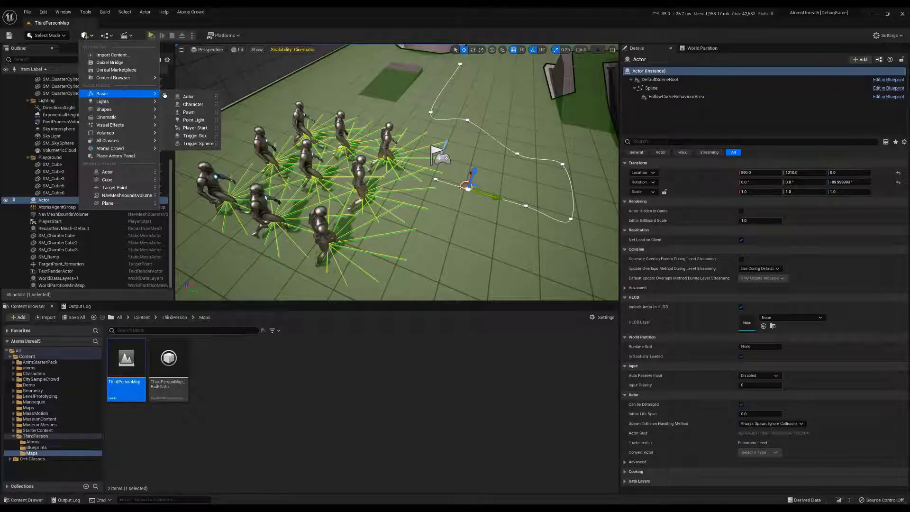
drag(185, 99, 324, 184)
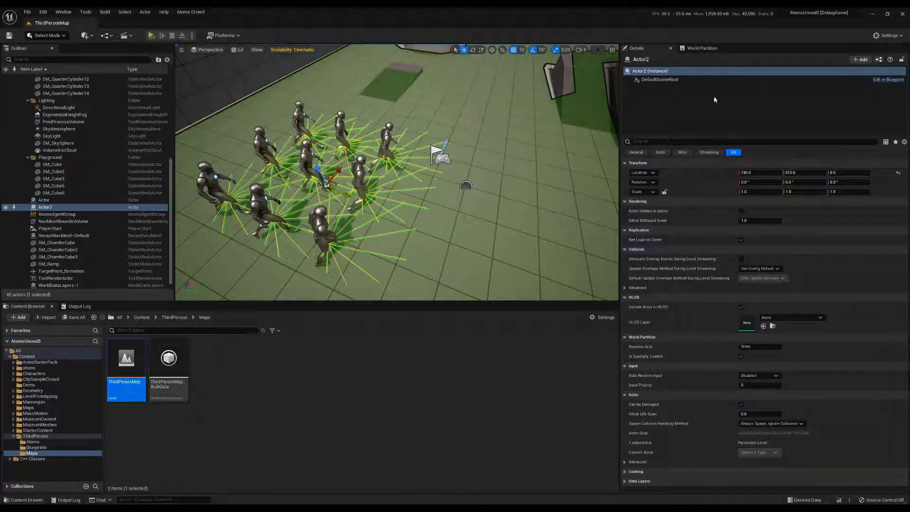
Step: Add a Constraint Behaviour Area component to the new actor and enlarge its Extent to about 332, 311 and 210 around the agents
click(687, 79)
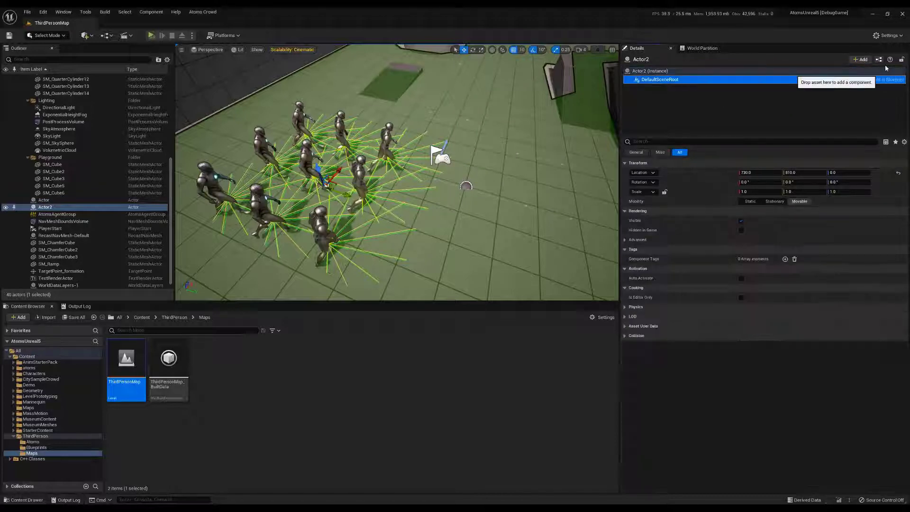
click(861, 60)
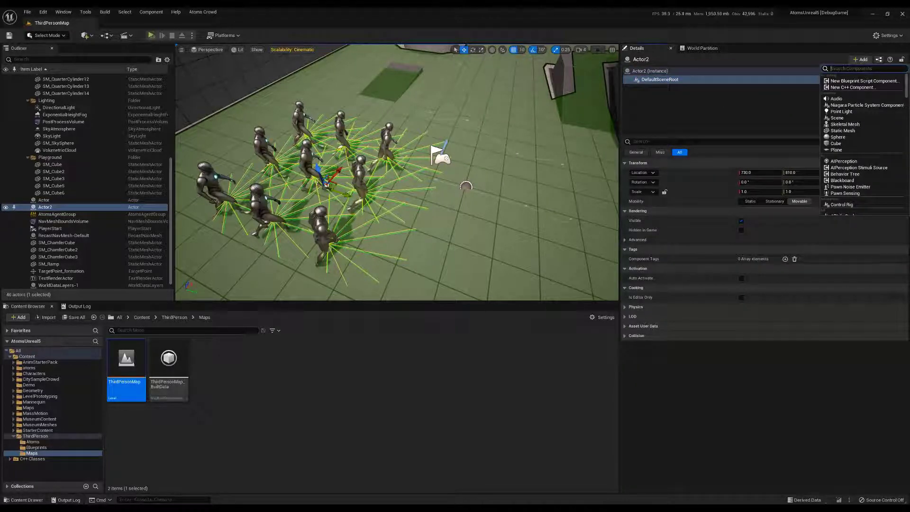
text(cons)
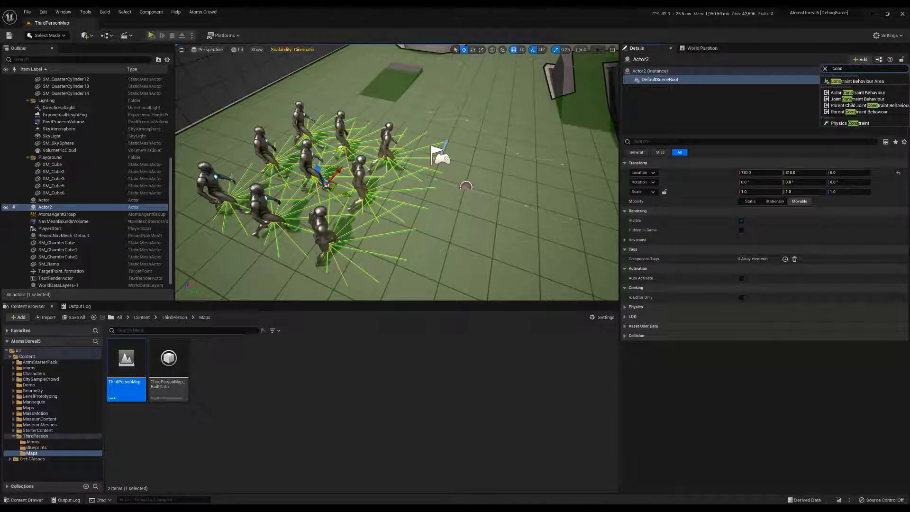
click(865, 81)
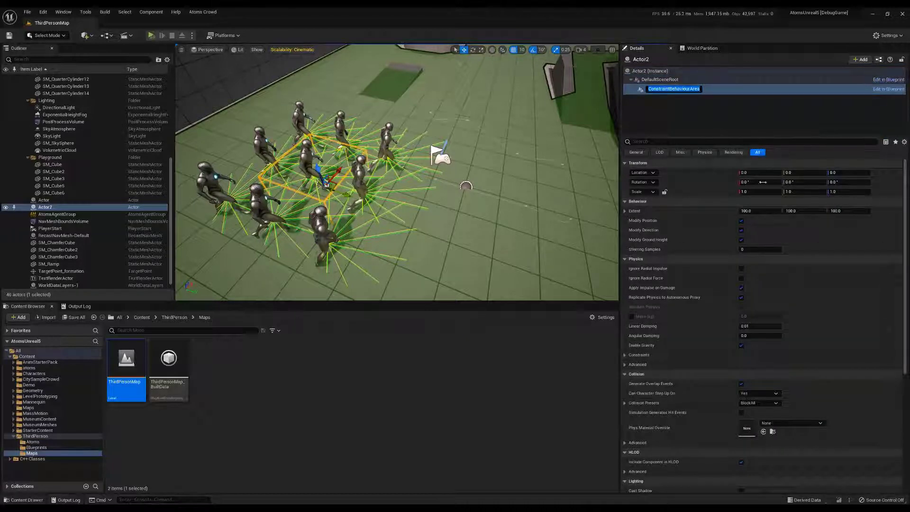
drag(759, 210, 863, 212)
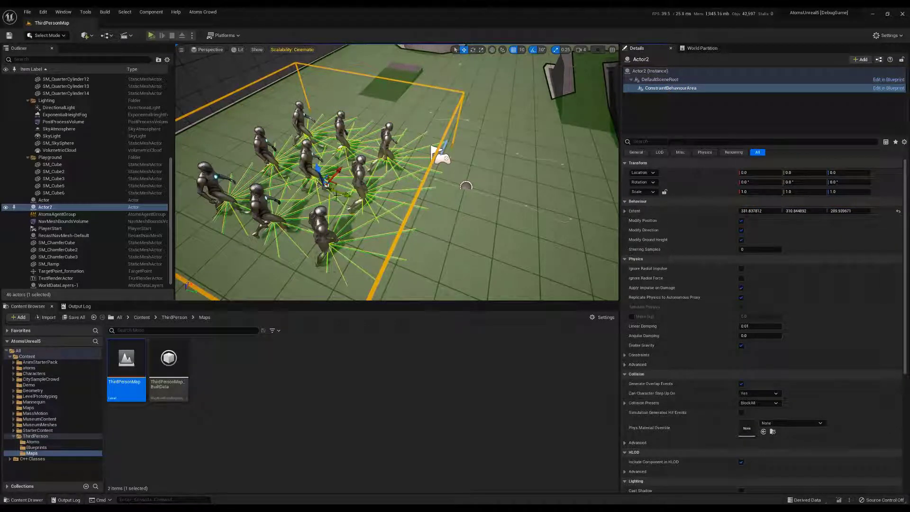
Step: Examine the targetLinearVelocity Double Value in the agent group's AddMetadata_Behaviour component
click(304, 155)
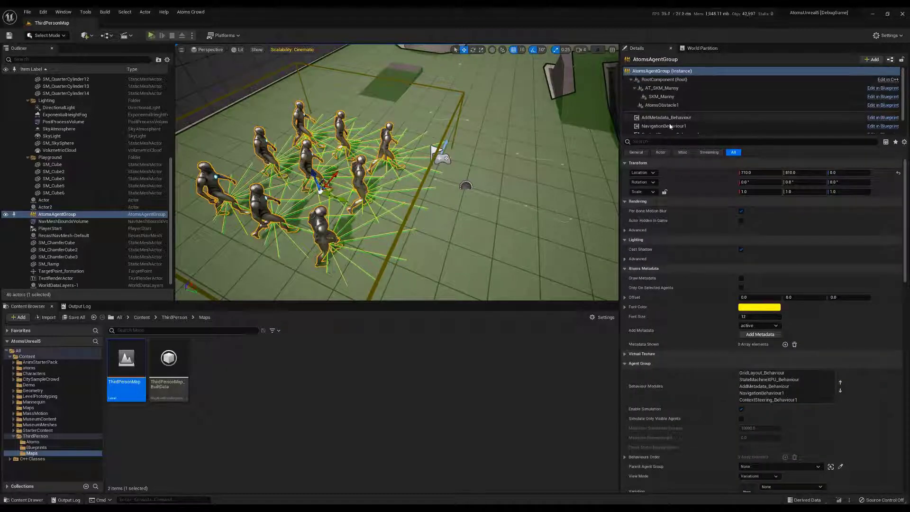
scroll(677, 123, down, 1)
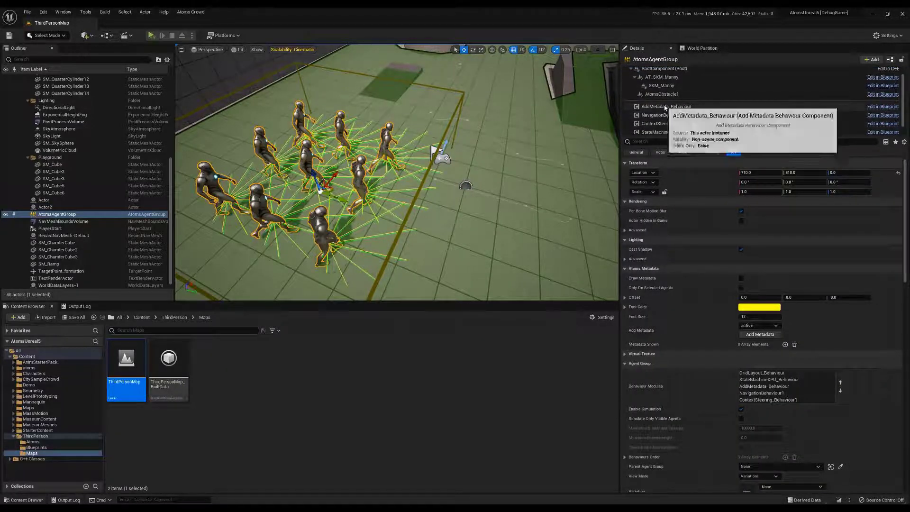
click(665, 107)
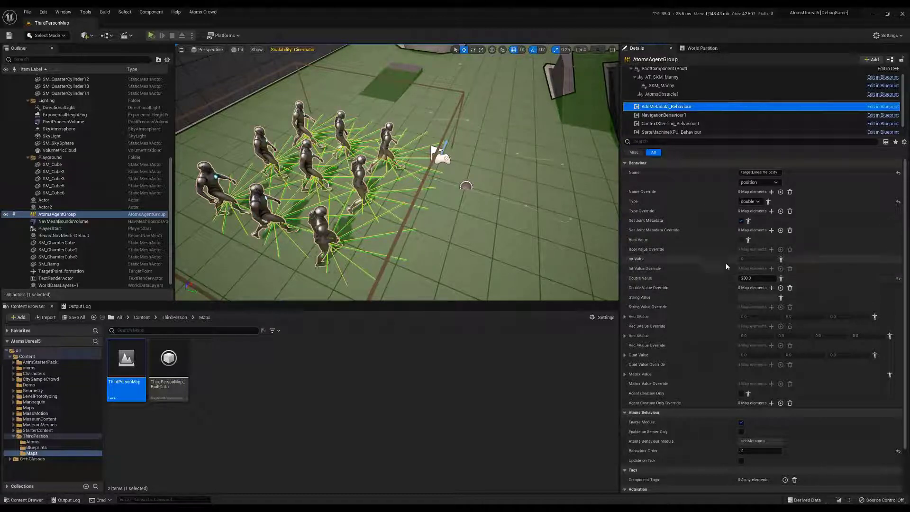
click(744, 279)
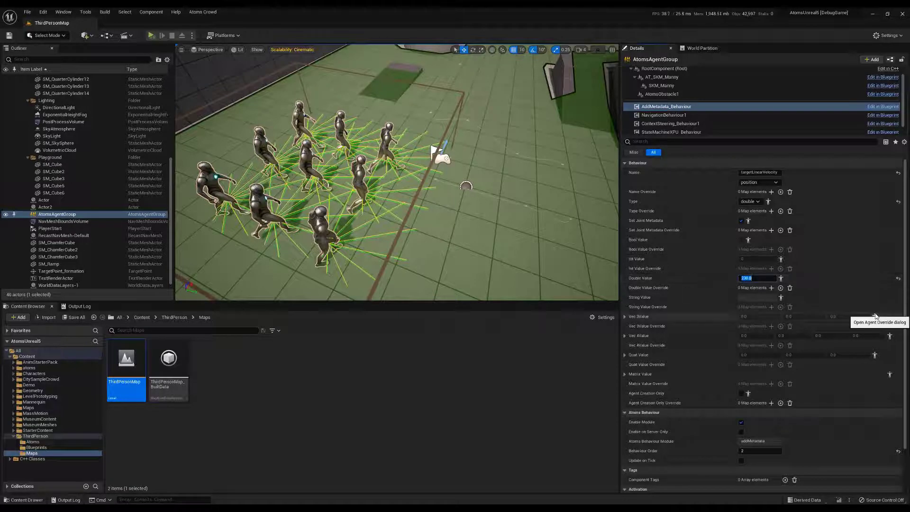
Step: Select the constraint area actor and open the Level Blueprint, placing its window over the lower part of the viewport
right_drag(377, 198, 320, 183)
scroll(378, 194, down, 4)
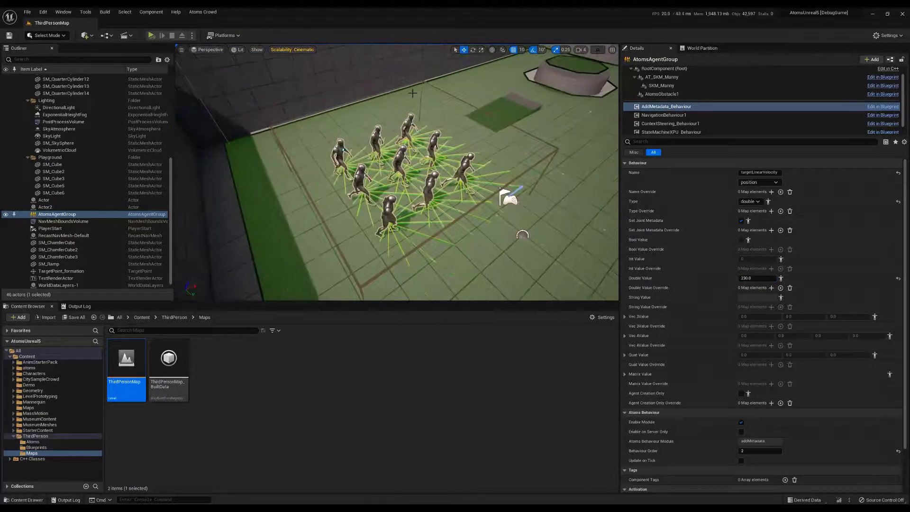
click(421, 81)
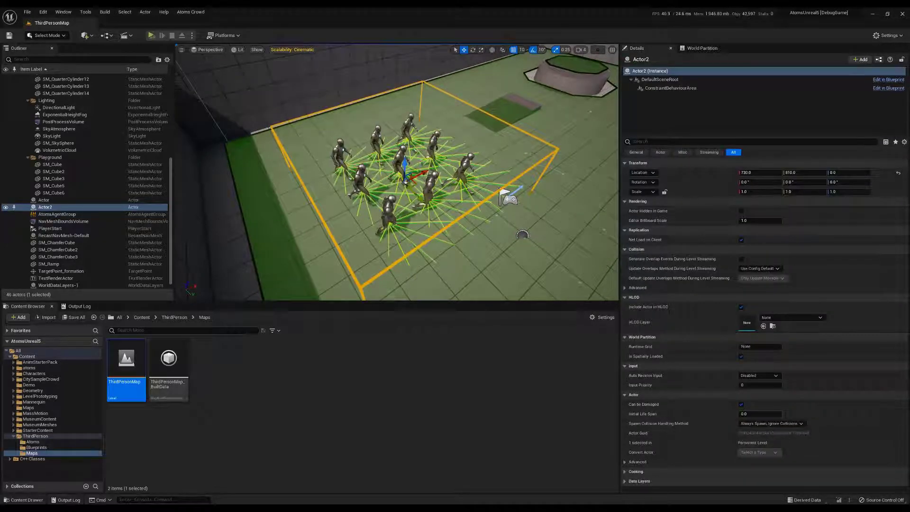
click(113, 37)
click(127, 89)
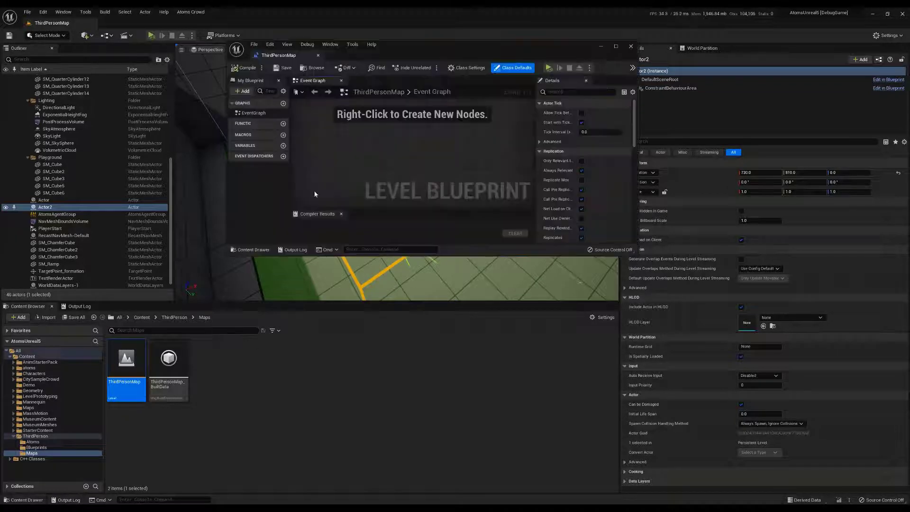
drag(408, 55, 394, 120)
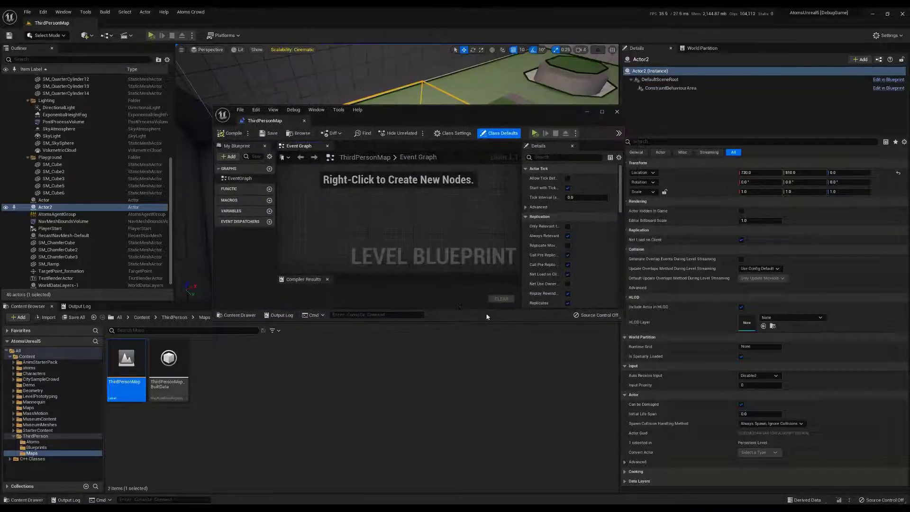
Step: Add an Event Tick node to the Level Blueprint's Event Graph
right_click(361, 224)
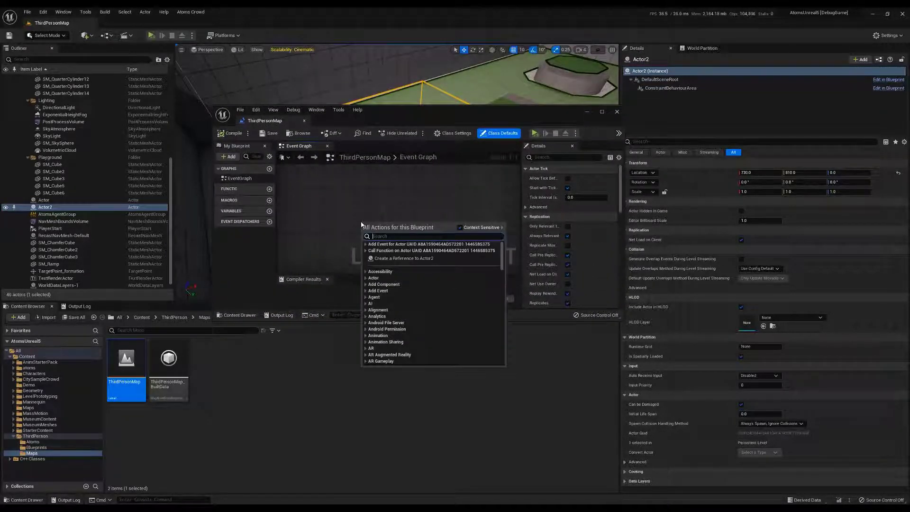
text(ontick)
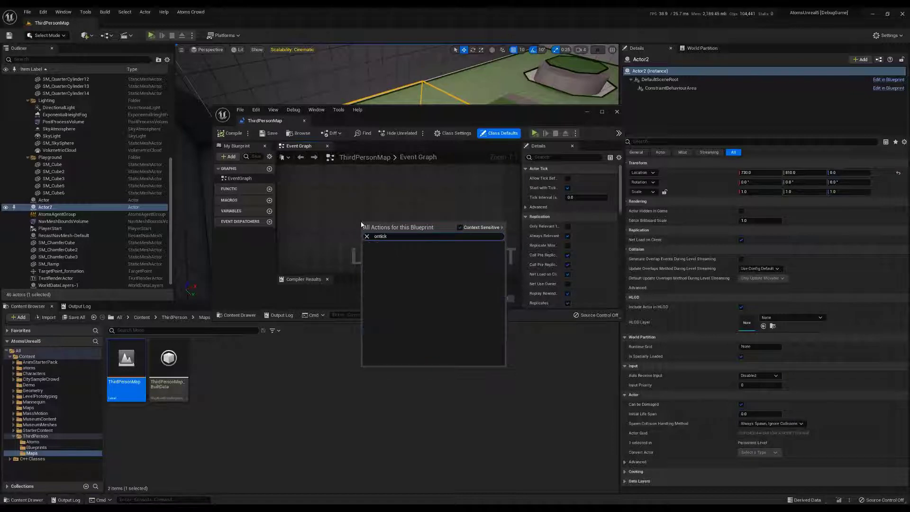
click(253, 190)
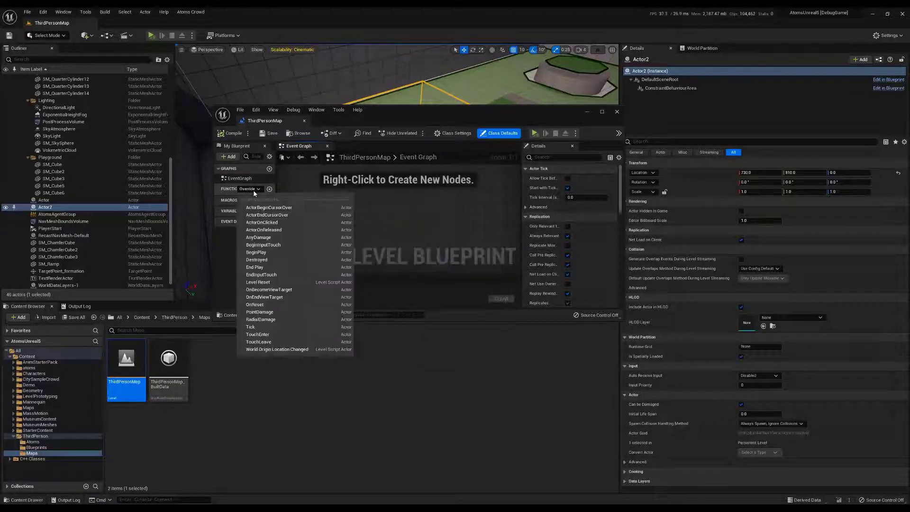
click(253, 327)
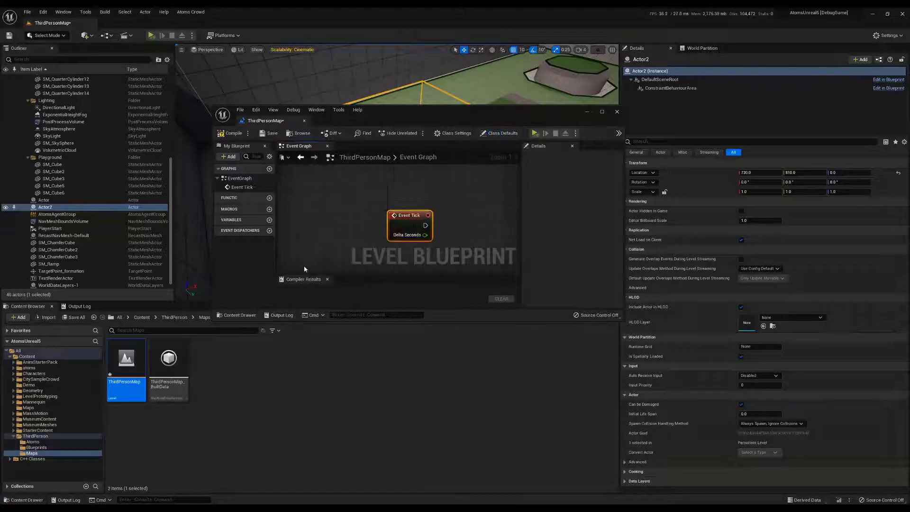
Step: Create a reference to Actor2 in the graph and connect it to a new Get Actor Location node
right_click(340, 234)
click(375, 268)
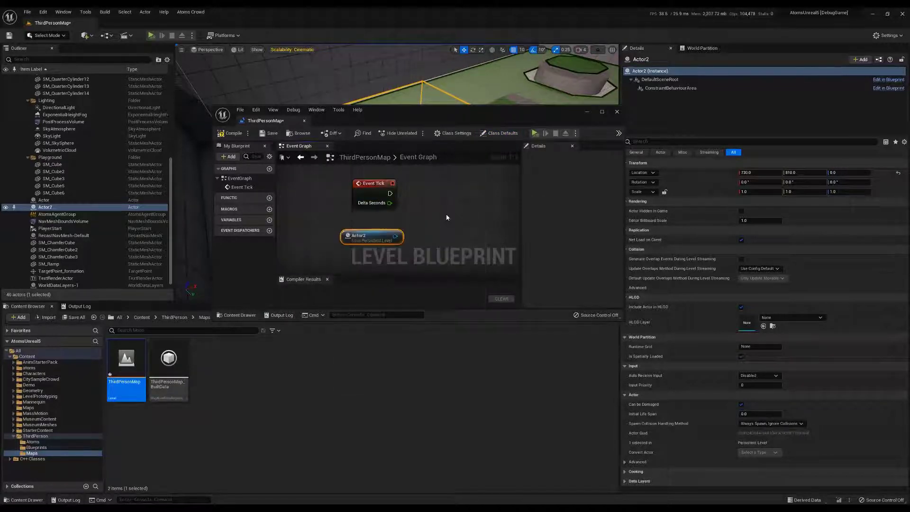
right_drag(396, 239, 359, 225)
drag(358, 225, 390, 222)
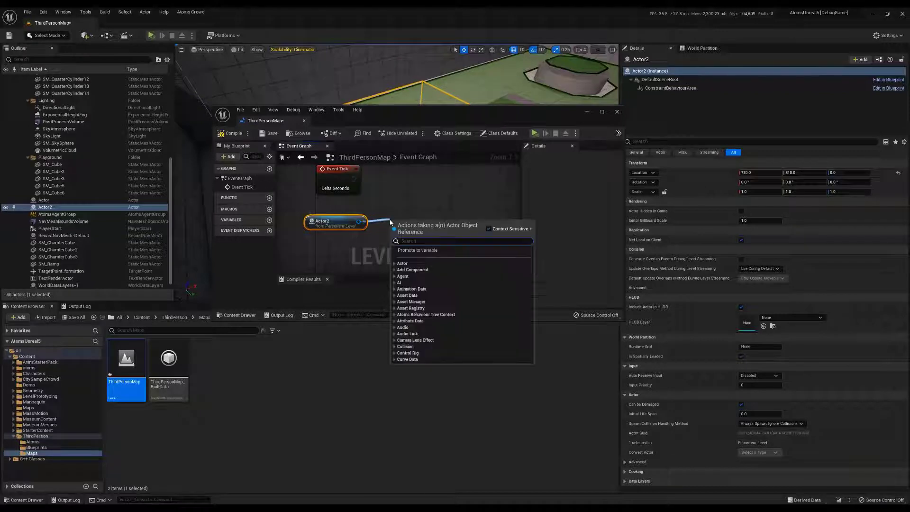
text(get act)
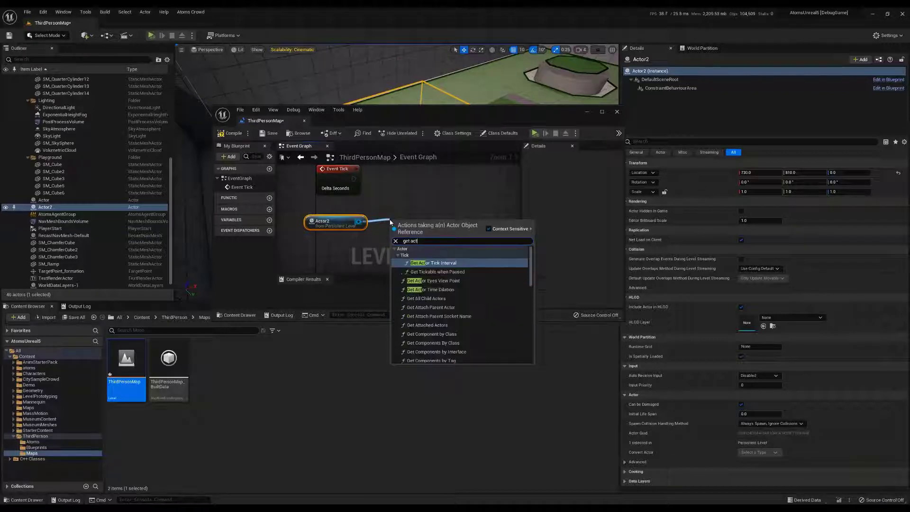
text(or location)
key(Return)
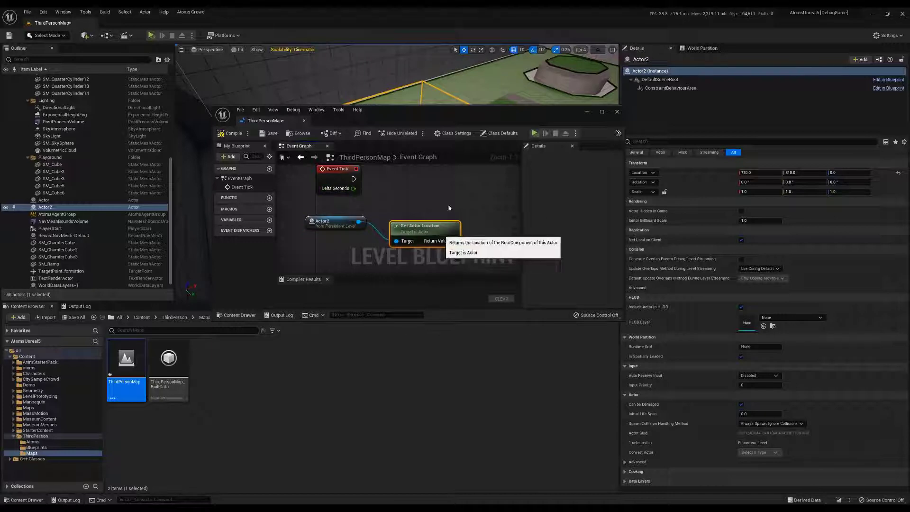
Step: Feed the Get Actor Location return value into a new vector addition node
right_drag(452, 225, 410, 217)
drag(410, 232, 446, 206)
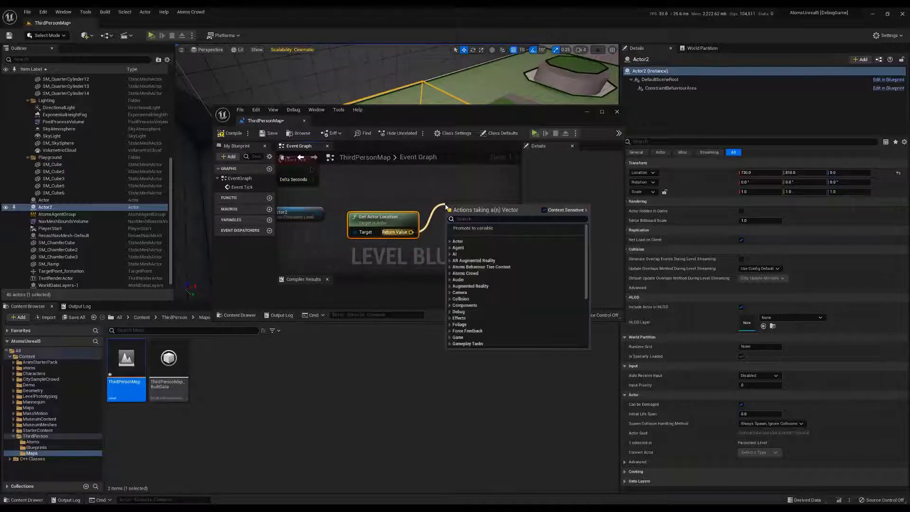
text(+)
key(Return)
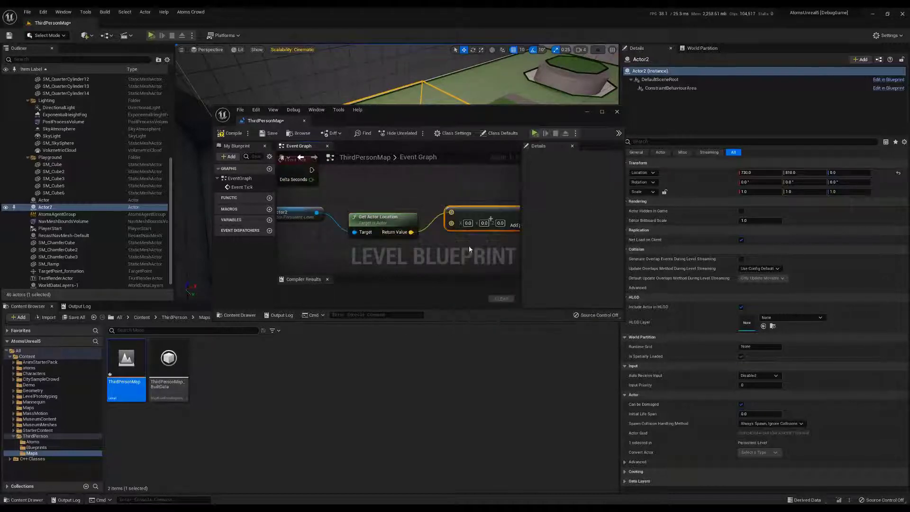
Step: Connect a Make Vector node to the addition node's second input and move the blueprint window slightly up
right_drag(468, 246, 433, 234)
drag(416, 212, 394, 243)
text(make ve)
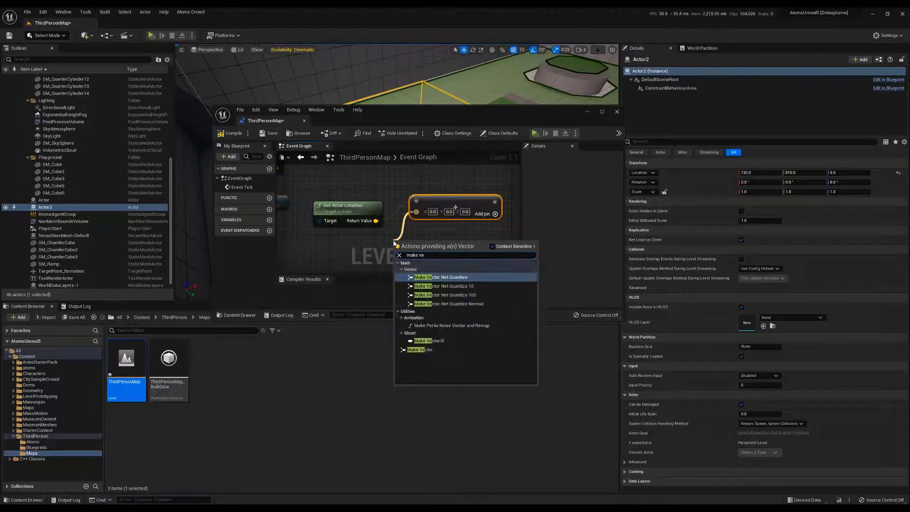
click(420, 349)
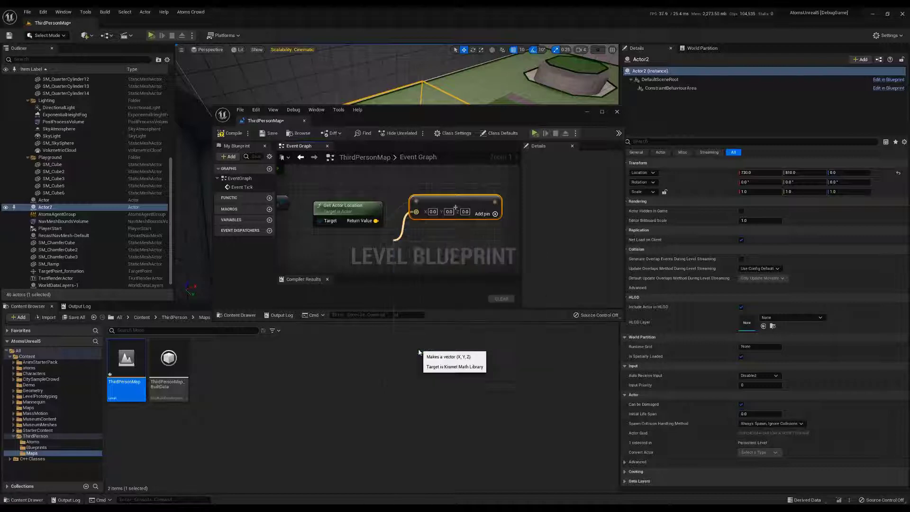
click(358, 110)
click(399, 107)
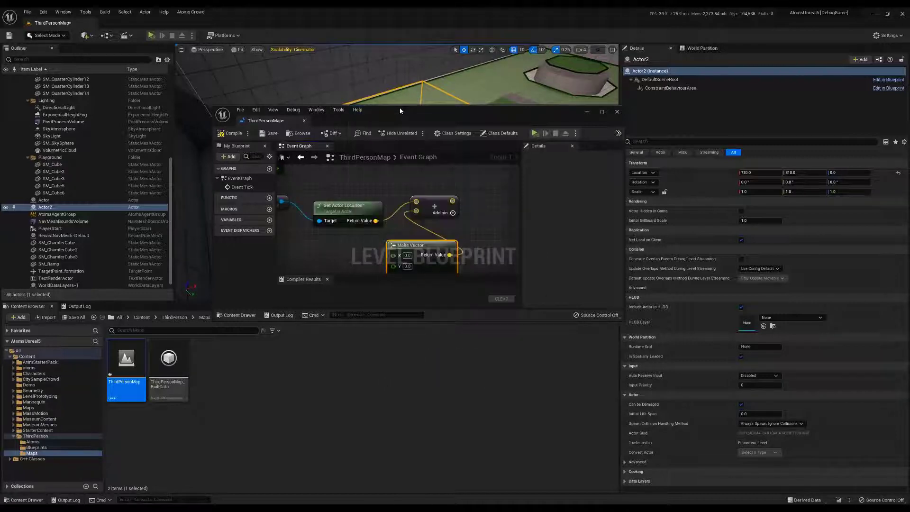
drag(399, 107, 407, 86)
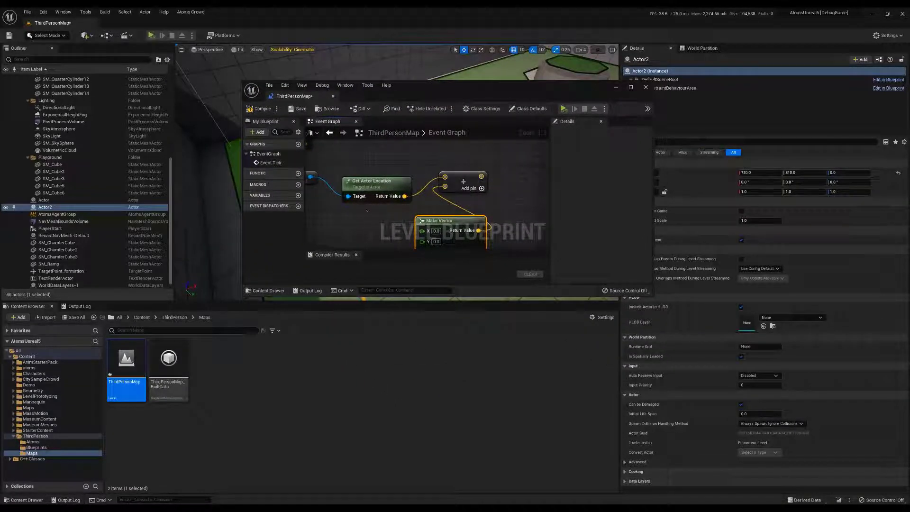
Step: Multiply Event Tick's Delta Seconds by 60 and connect the result to the Make Vector node's X input
right_drag(307, 147, 388, 150)
drag(390, 149, 435, 241)
text(*)
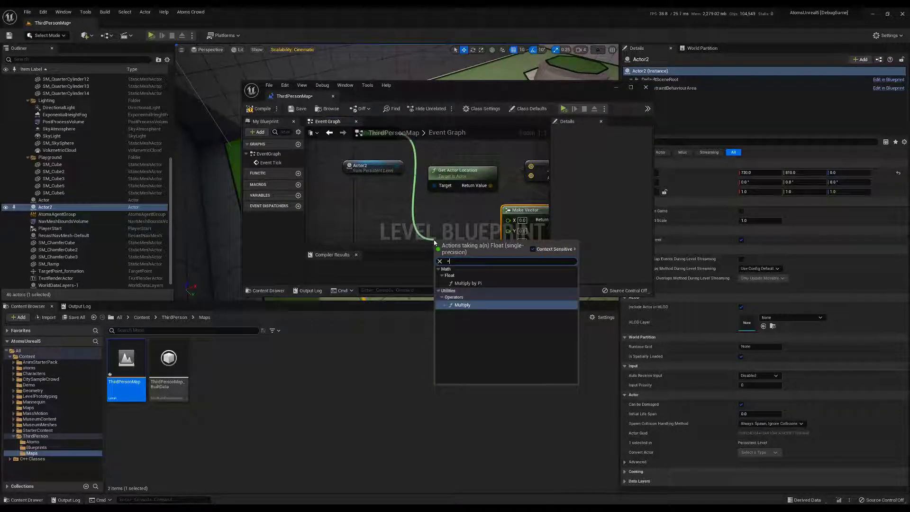
key(Return)
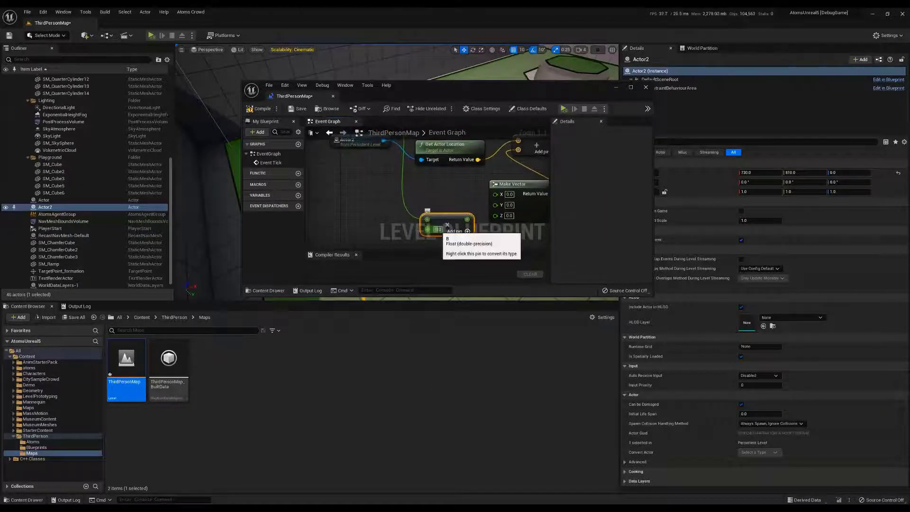
text(60)
key(Return)
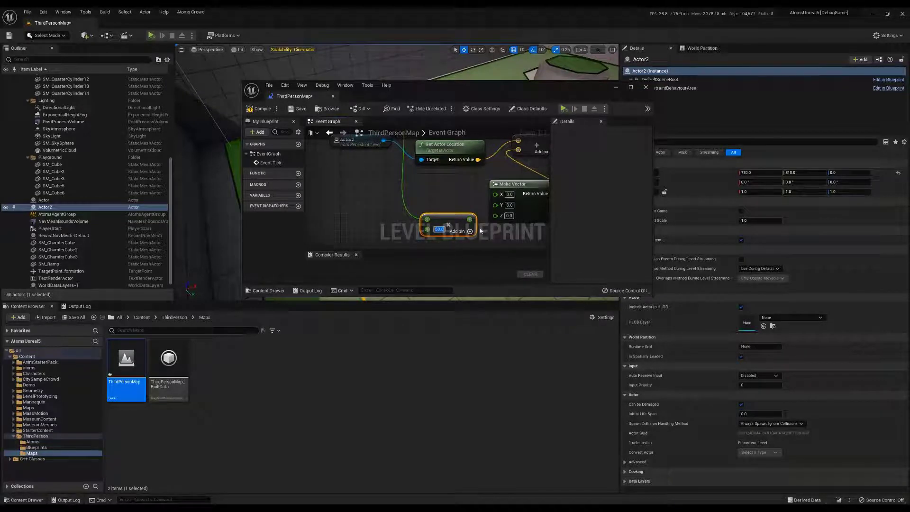
drag(469, 219, 495, 194)
Step: Add a Set Actor Location node targeting Actor2 and feed the vector addition result into its New Location input
right_drag(468, 183, 445, 229)
drag(360, 186, 483, 150)
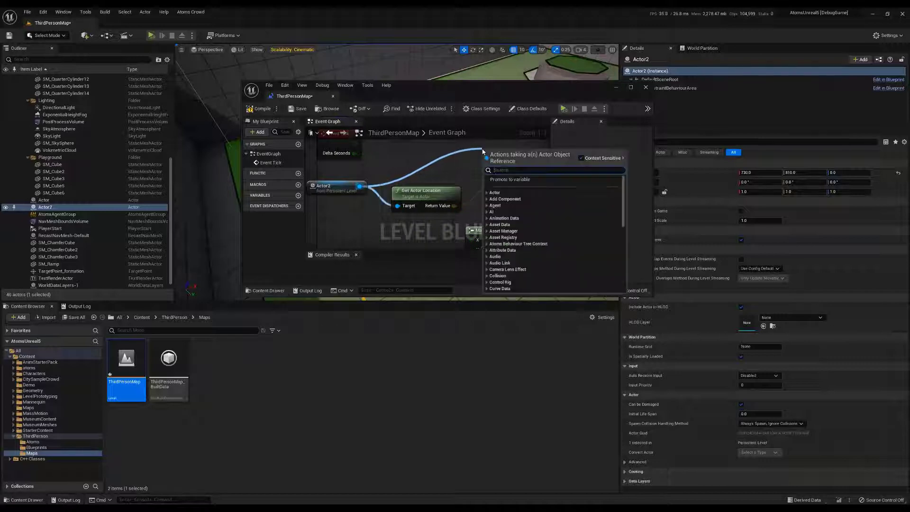
text(set actor loca)
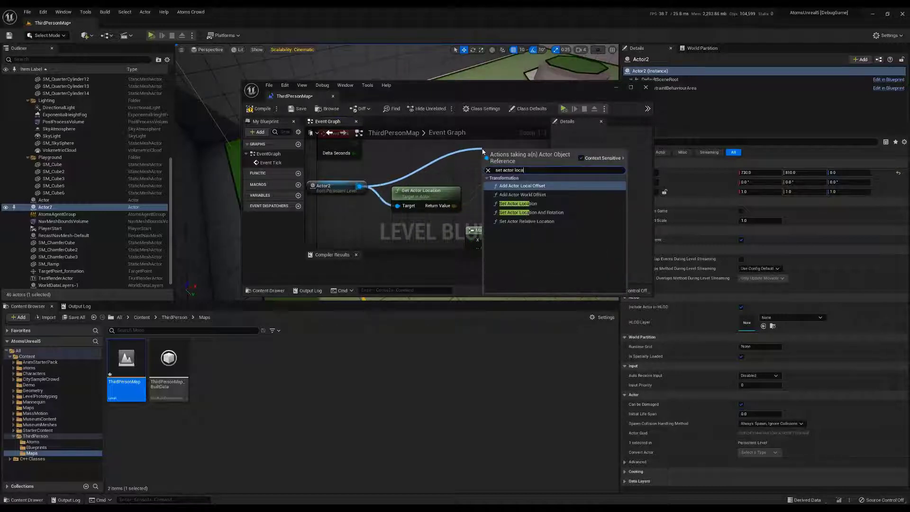
key(Down)
key(Down)
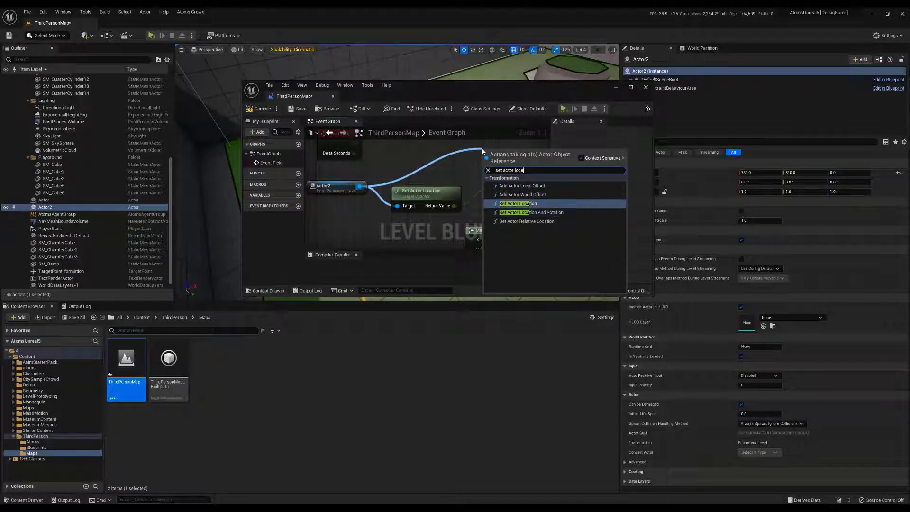
key(Return)
right_drag(444, 169, 348, 172)
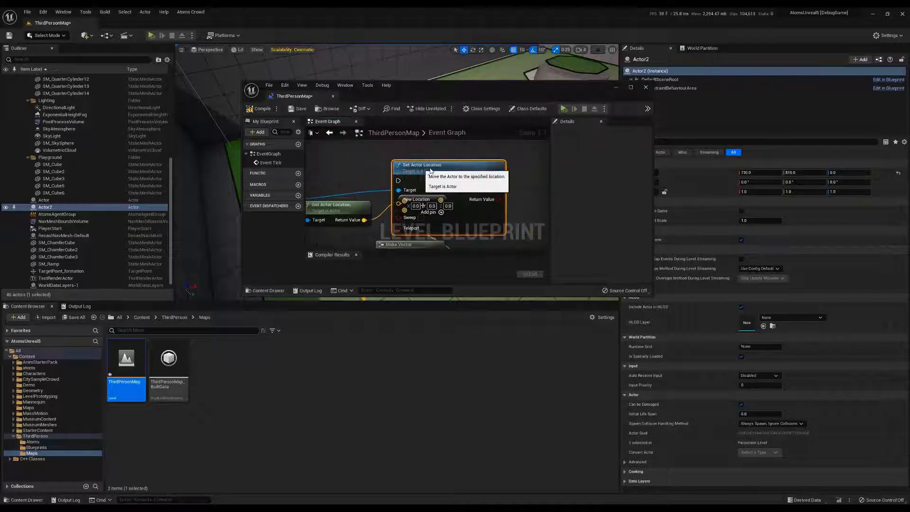
drag(415, 163, 510, 153)
drag(440, 199, 495, 192)
Step: Connect Event Tick's execution output to Set Actor Location, compile the Level Blueprint and close it
right_drag(402, 163, 452, 177)
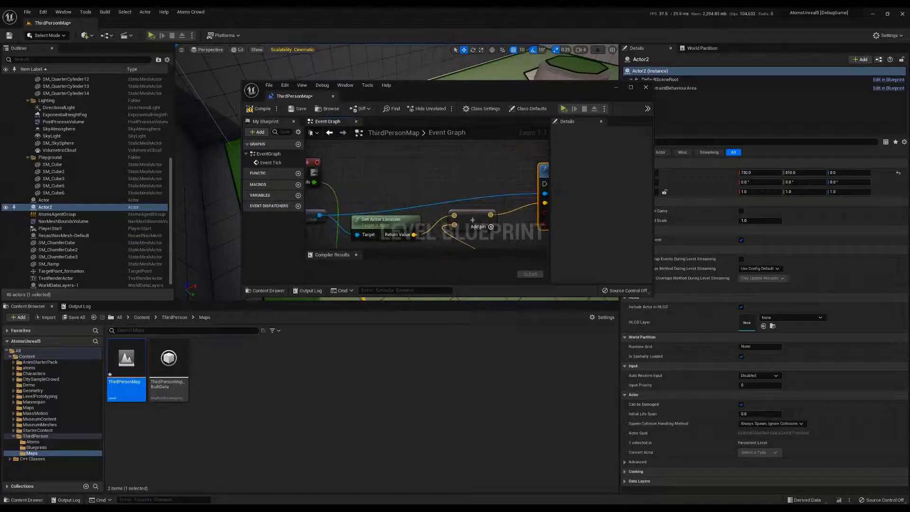
drag(314, 172, 465, 184)
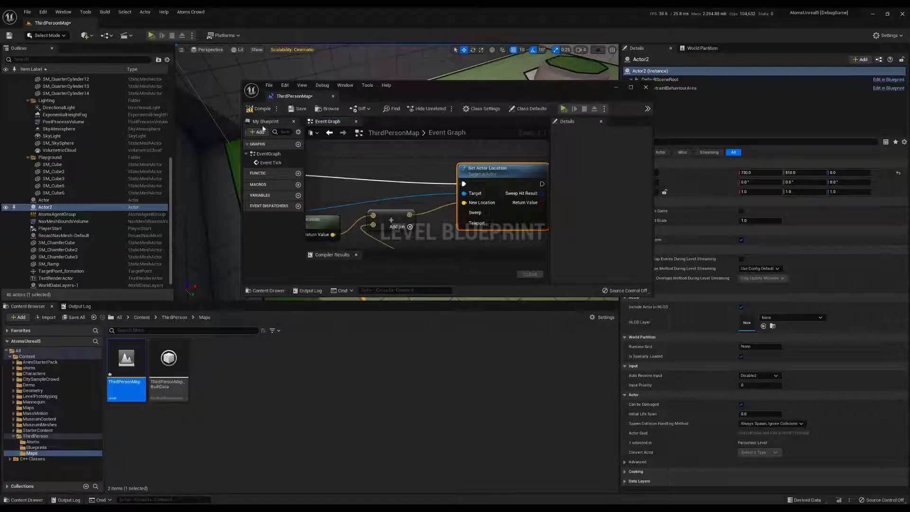
click(260, 108)
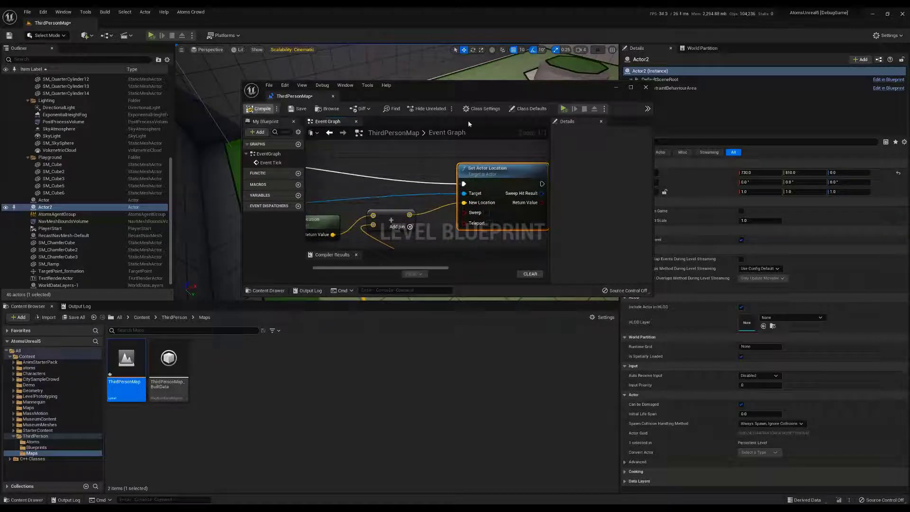
click(645, 88)
Step: Run and stop a simulation to check how Actor2's moving constraint area affects the agents
click(662, 90)
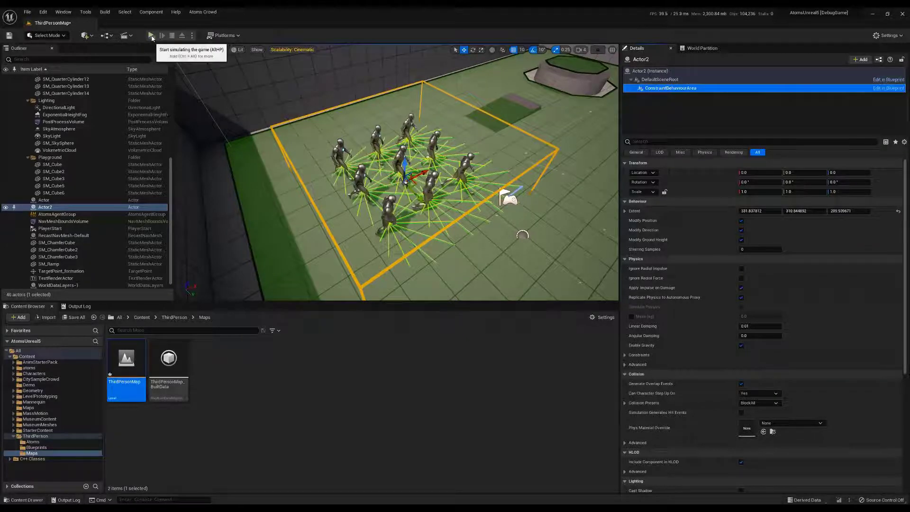
click(152, 38)
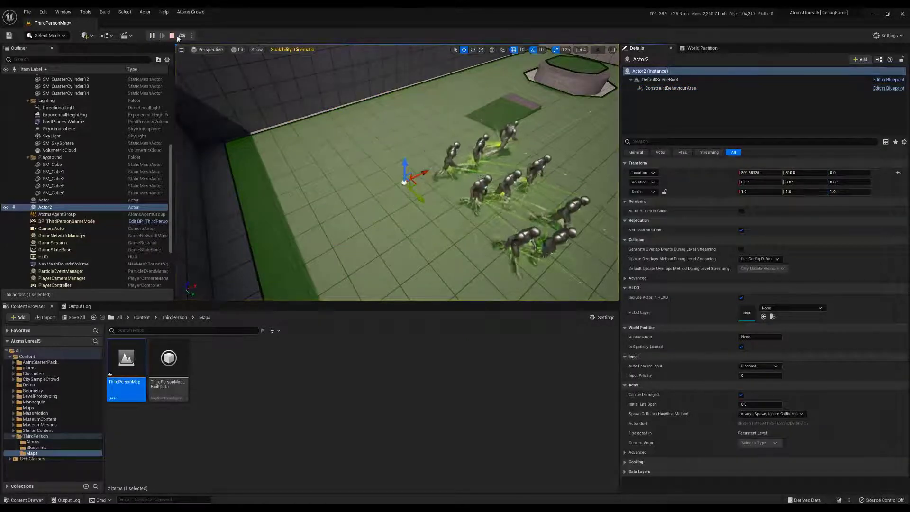
click(172, 35)
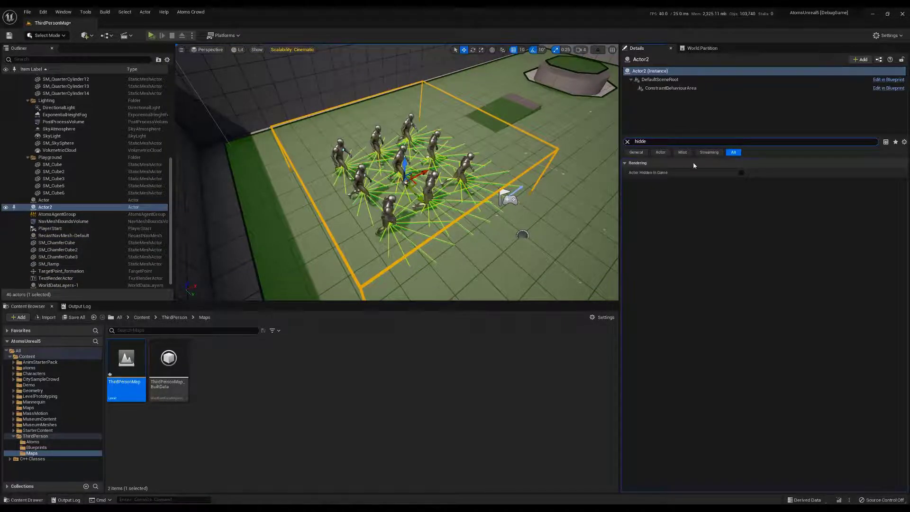
Step: Turn off Hidden in Game for Actor2's ConstraintBehaviourArea component and run a short simulation
click(669, 89)
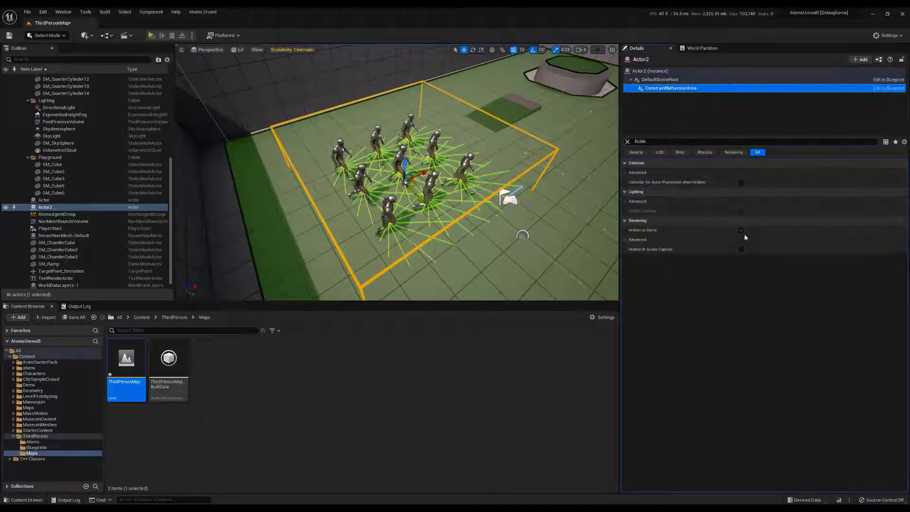
click(741, 231)
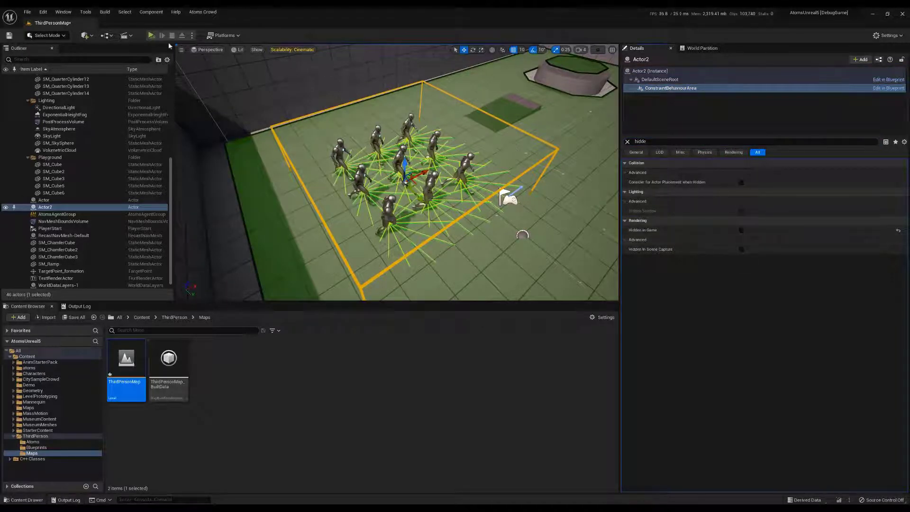
click(151, 36)
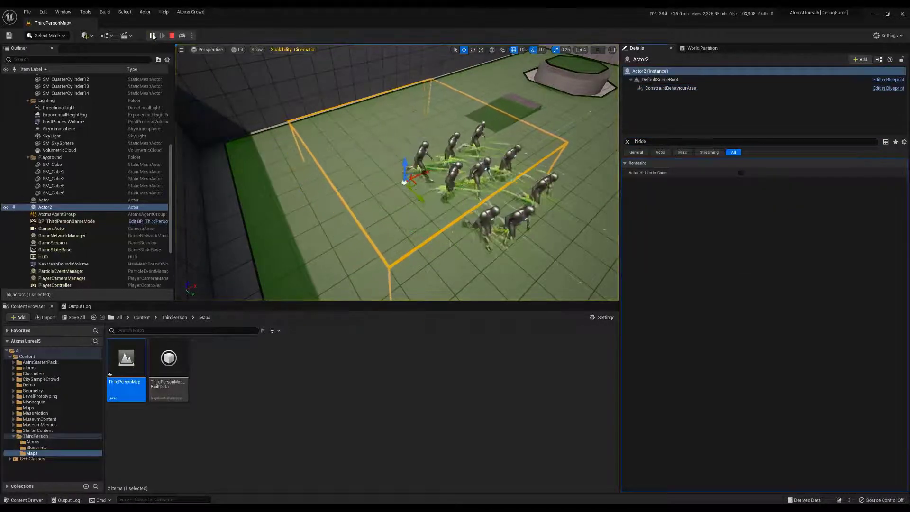
key(Escape)
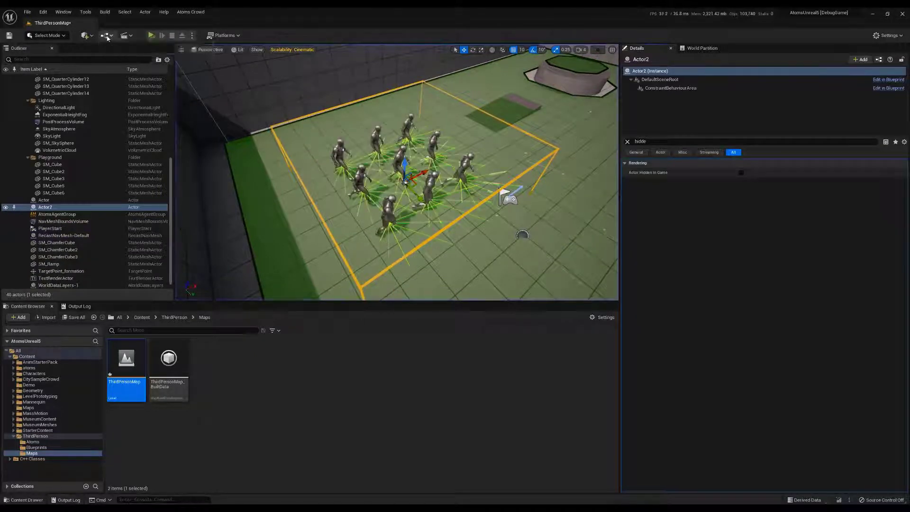
Step: Set the Delta Seconds multiplier in the Level Blueprint to 200, save it and close the blueprint
click(107, 38)
click(129, 87)
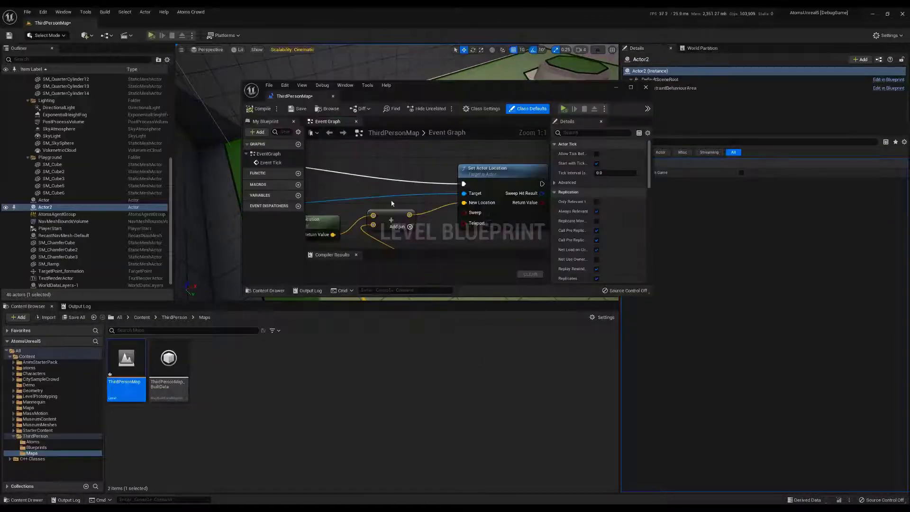
right_drag(391, 203, 446, 160)
right_drag(409, 199, 462, 135)
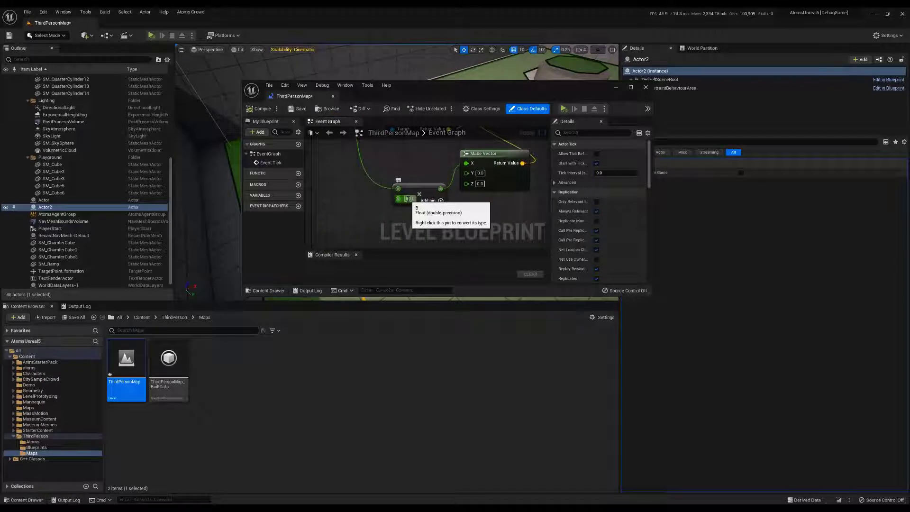
text(200)
key(Return)
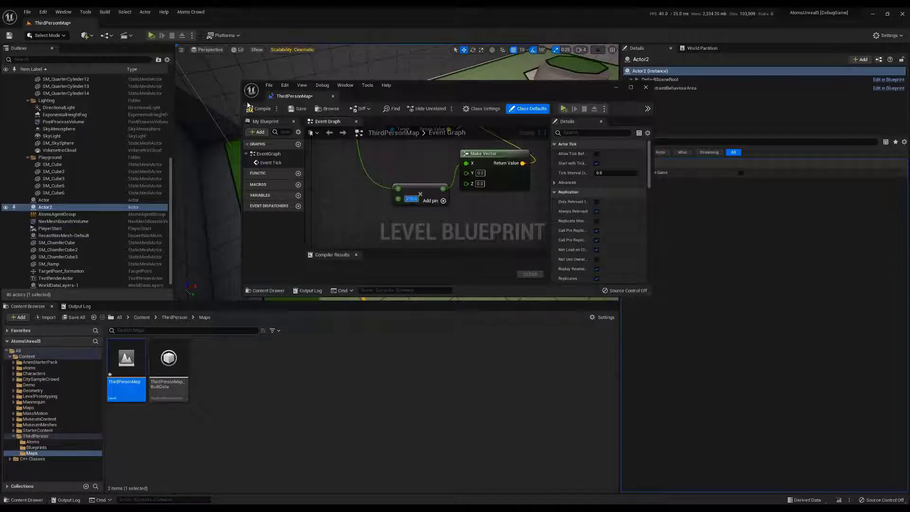
click(304, 110)
click(645, 87)
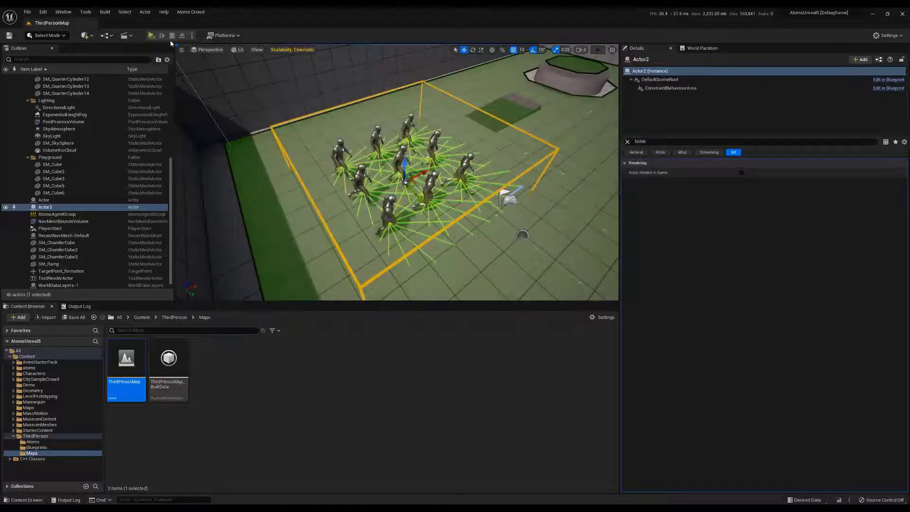
Step: Simulate the level again to observe the agents under the faster moving constraint, stop it and refocus on Actor2
click(152, 36)
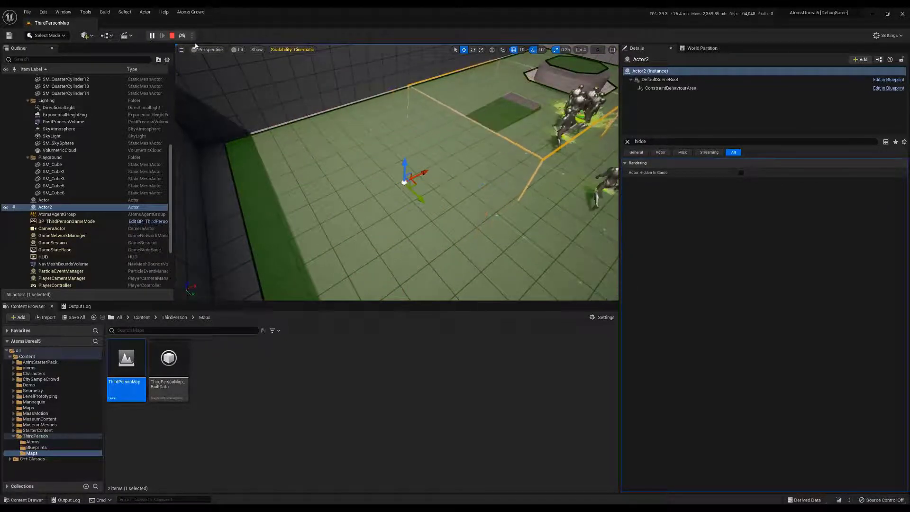
right_drag(379, 180, 484, 139)
key(Escape)
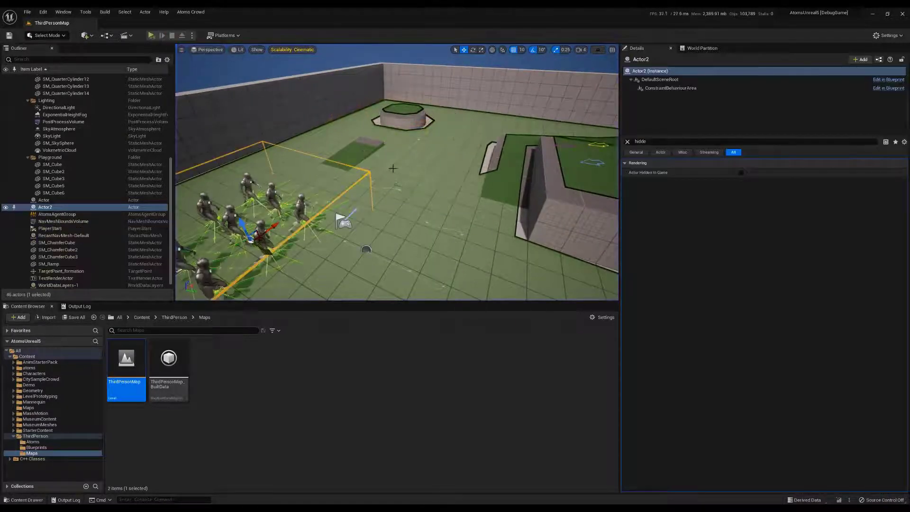
key(f)
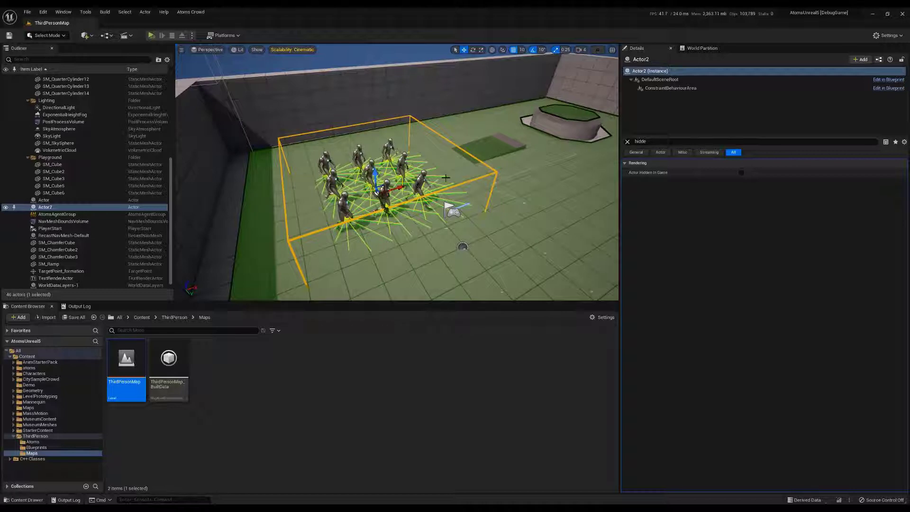
Step: Clear the details filter and delete the ConstraintBehaviourArea component from Actor2
click(627, 141)
click(671, 89)
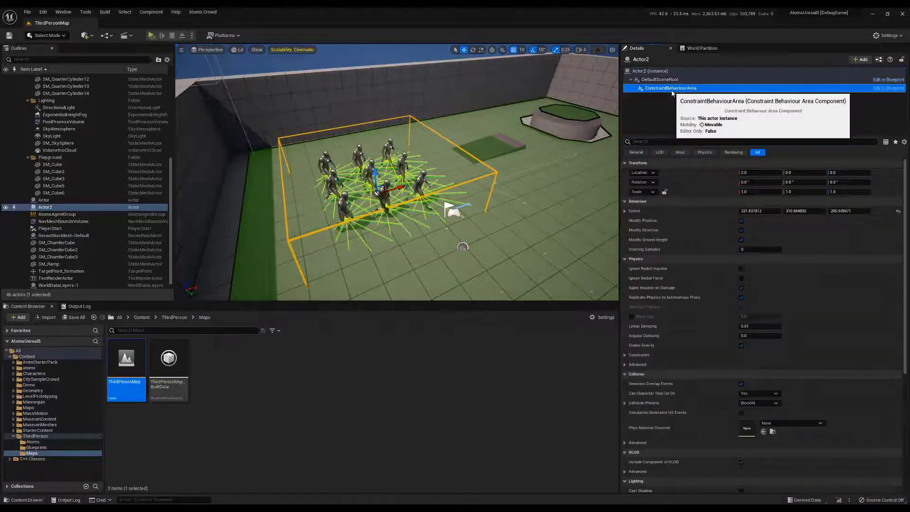
key(Delete)
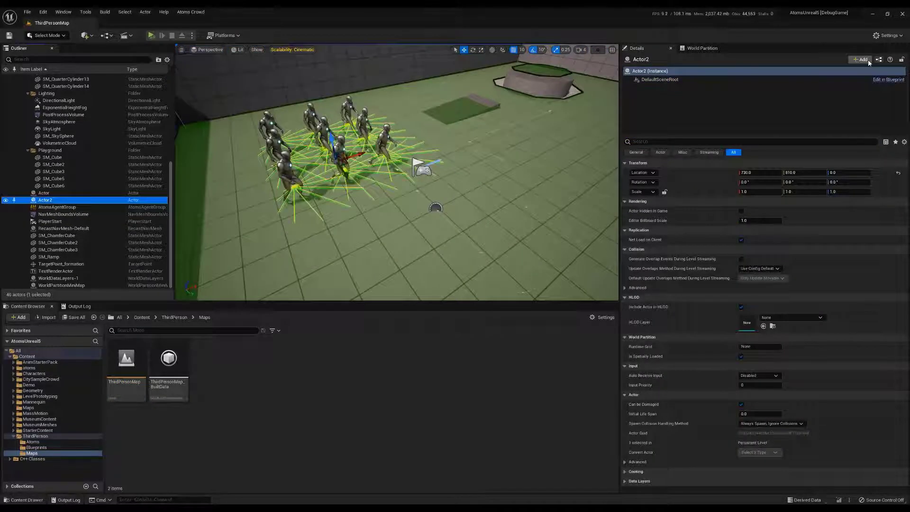
Step: Add a Behaviour Tree Area component to Actor2 and enlarge its extent to about 500, 522 and 319
click(861, 59)
text(beh)
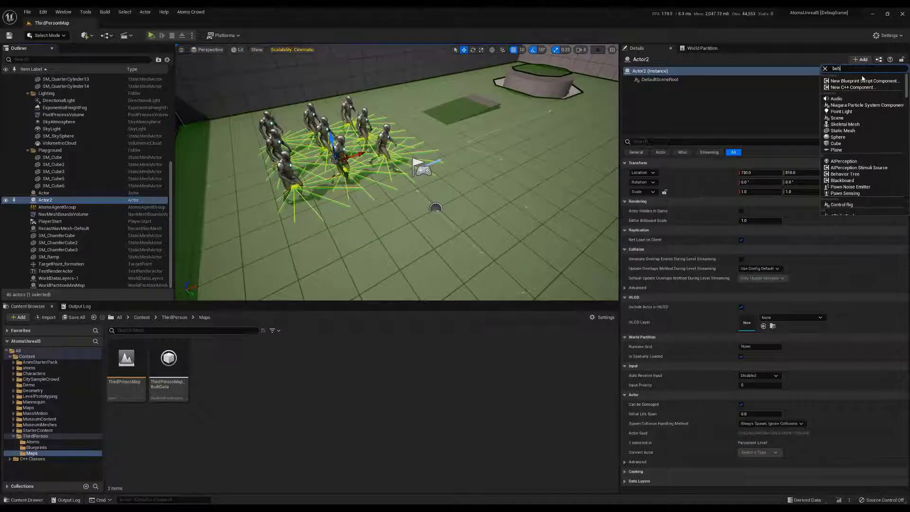
text(a)
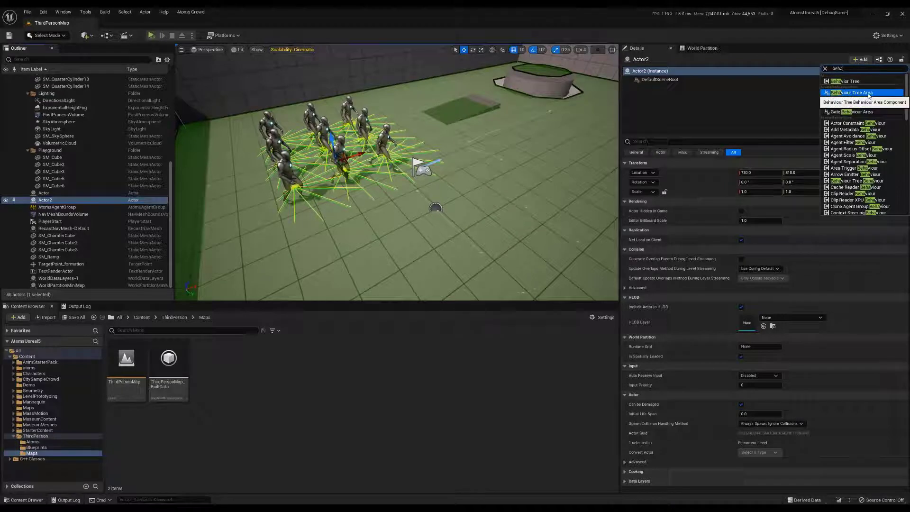
click(851, 93)
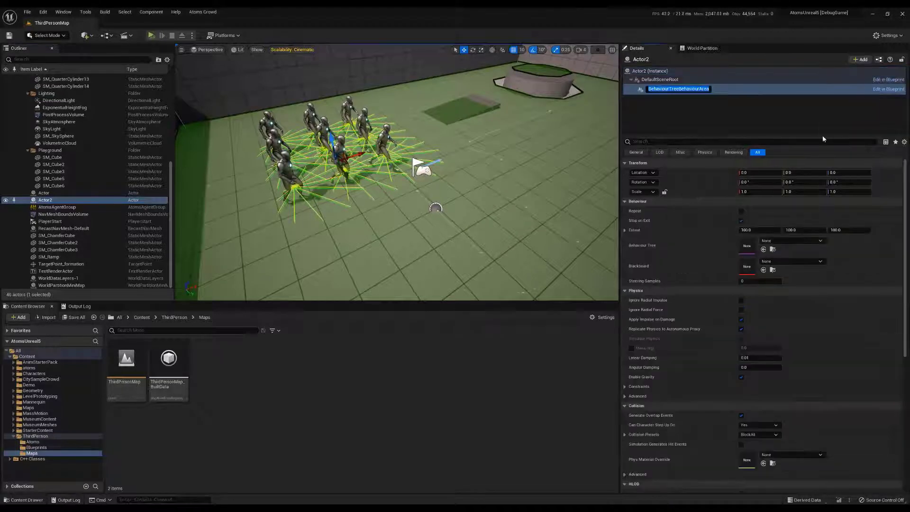
click(668, 115)
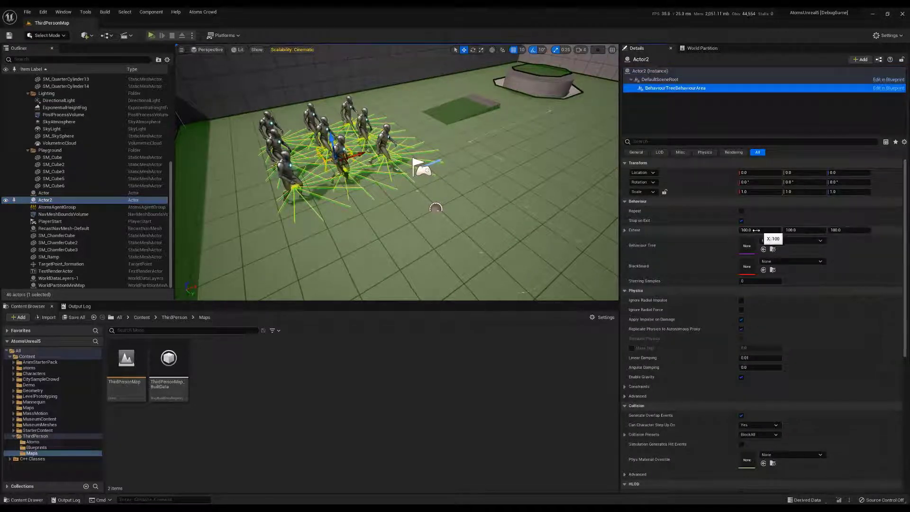
drag(758, 230, 806, 230)
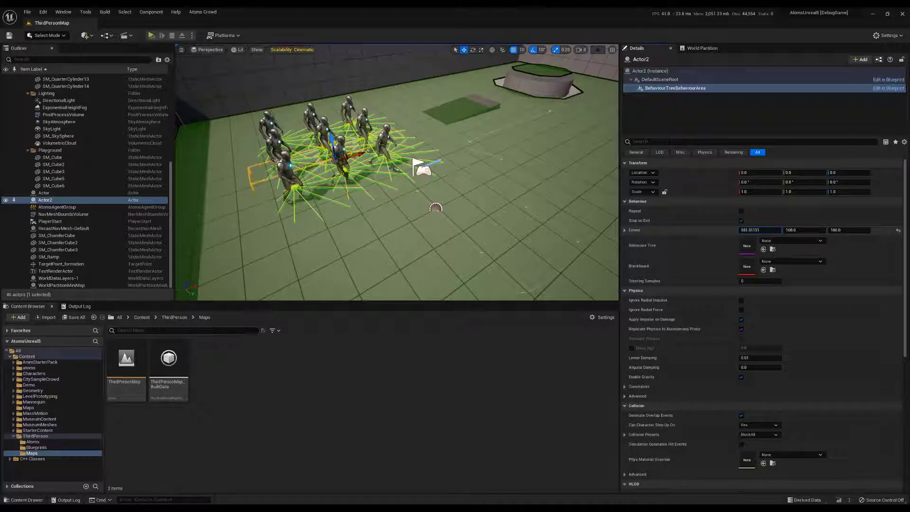
drag(801, 230, 881, 232)
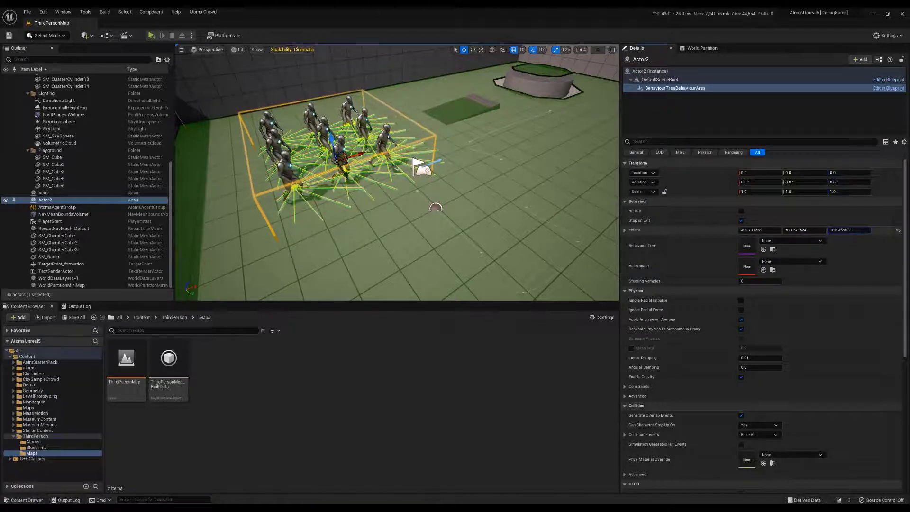
Step: Create an Atoms Behaviour Tree asset with the default name in the ThirdPerson Maps folder
right_click(258, 376)
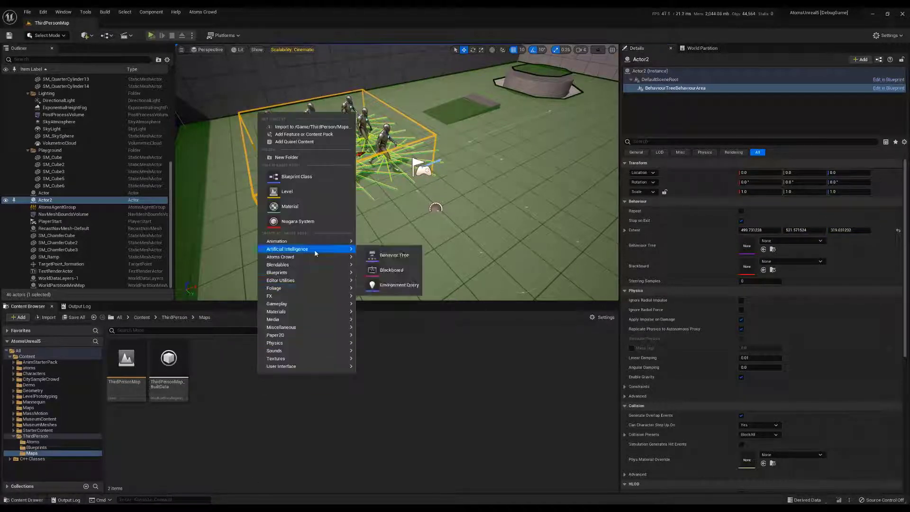
mouse_move(307, 259)
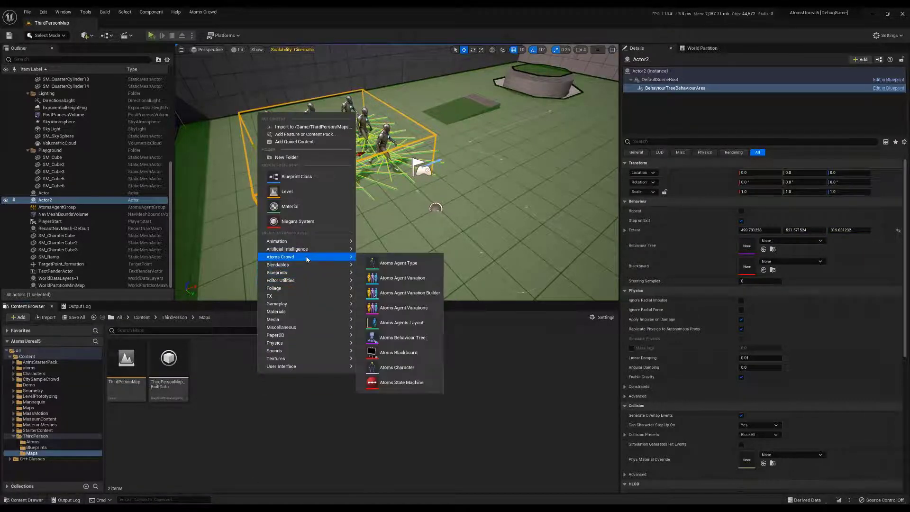
click(419, 338)
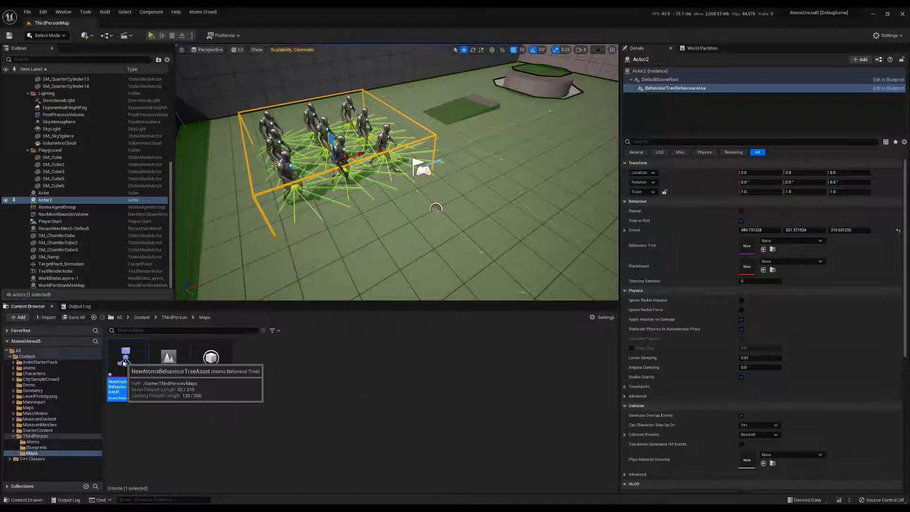
Step: Open NewAtomsBehaviourTreeAsset and add a Sequence node under the Root node
double_click(125, 373)
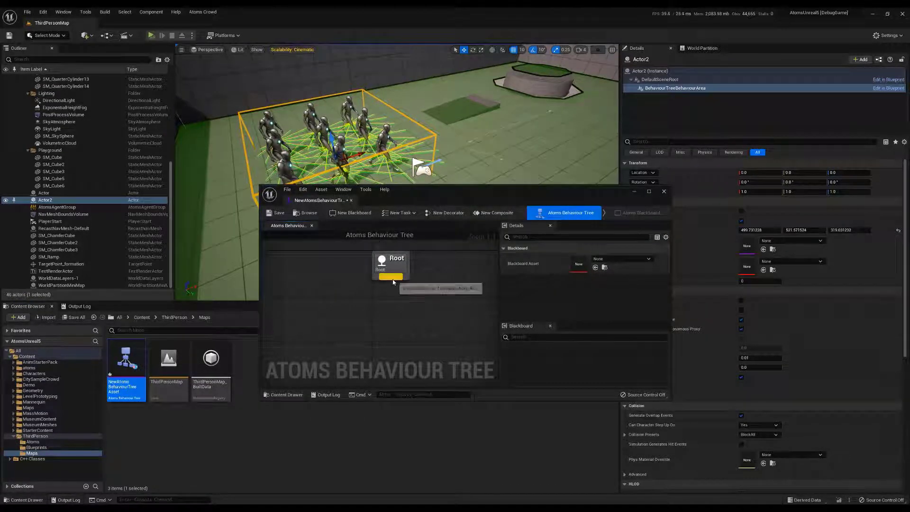
drag(395, 284, 392, 307)
text(sel)
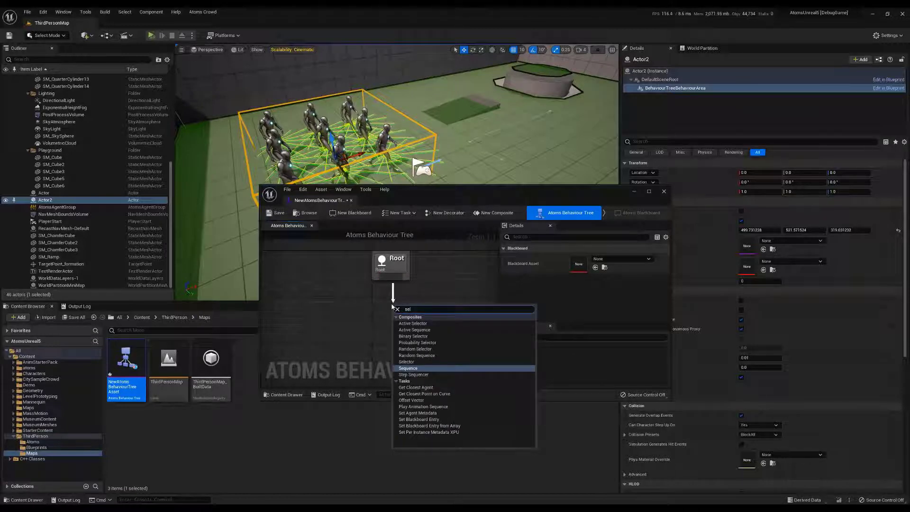
key(Return)
right_drag(420, 313, 375, 261)
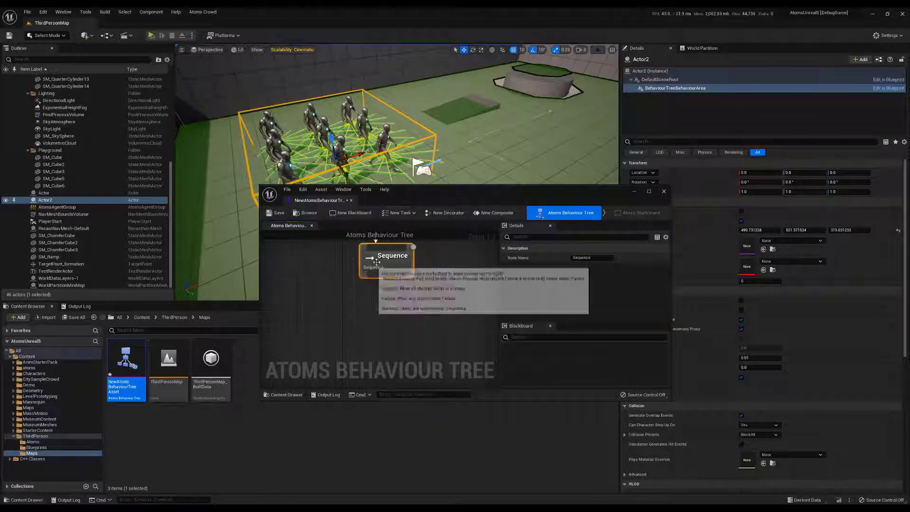
Step: Add a Repeat decorator beneath the Sequence node and enable its Repeat Forever option
drag(369, 286, 373, 305)
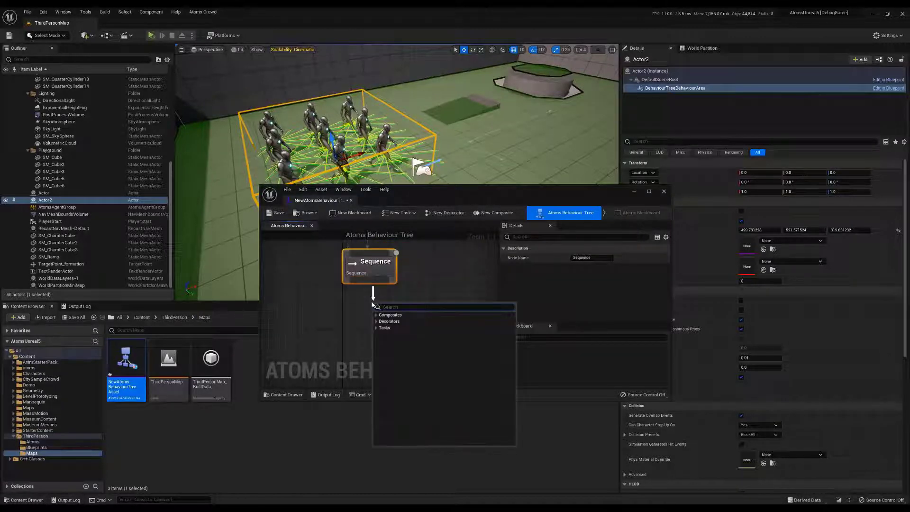
text(repe)
key(Return)
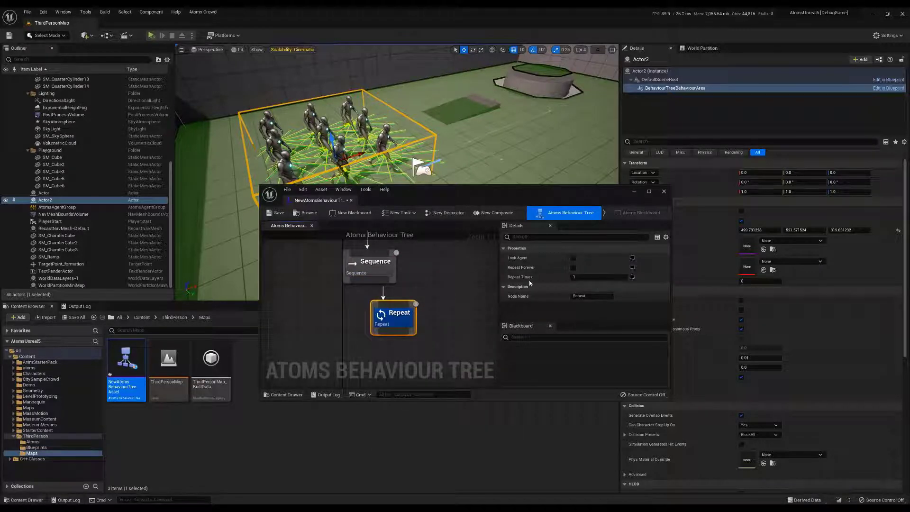
right_drag(478, 298, 438, 253)
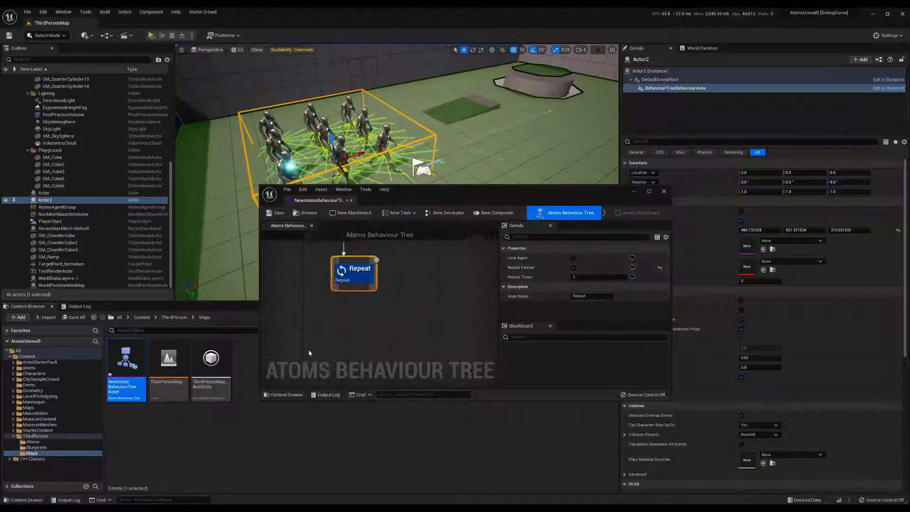
Step: Add a Set Agent Metadata task to the behaviour tree and connect it beneath the Repeat node
right_click(310, 351)
text(set)
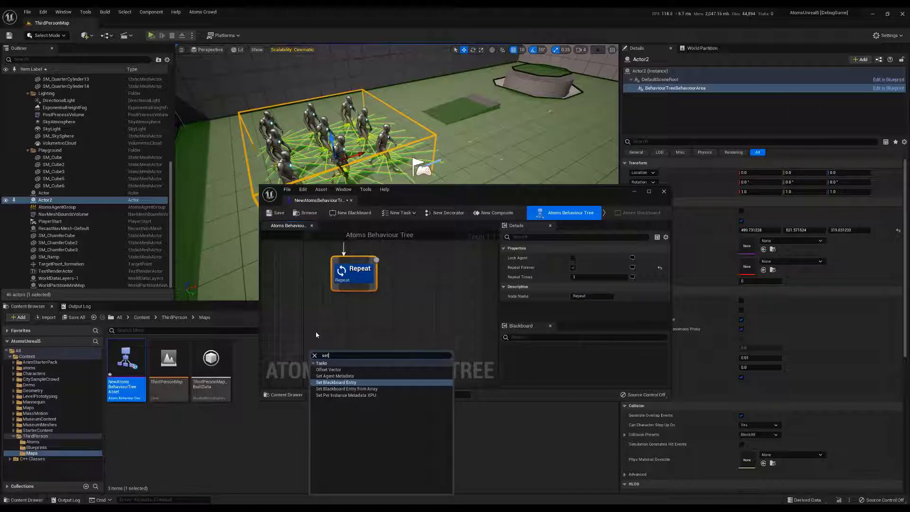
click(334, 375)
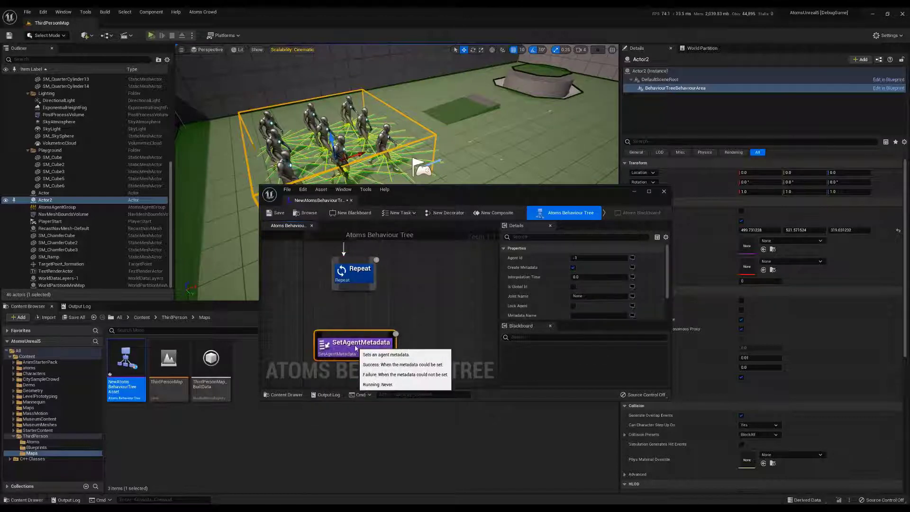
drag(360, 288, 359, 335)
Step: Copy the name targetLinearVelocity from the agent group's AddMetadata_Behaviour into the Metadata Name of the SetAgentMetadata task
click(397, 137)
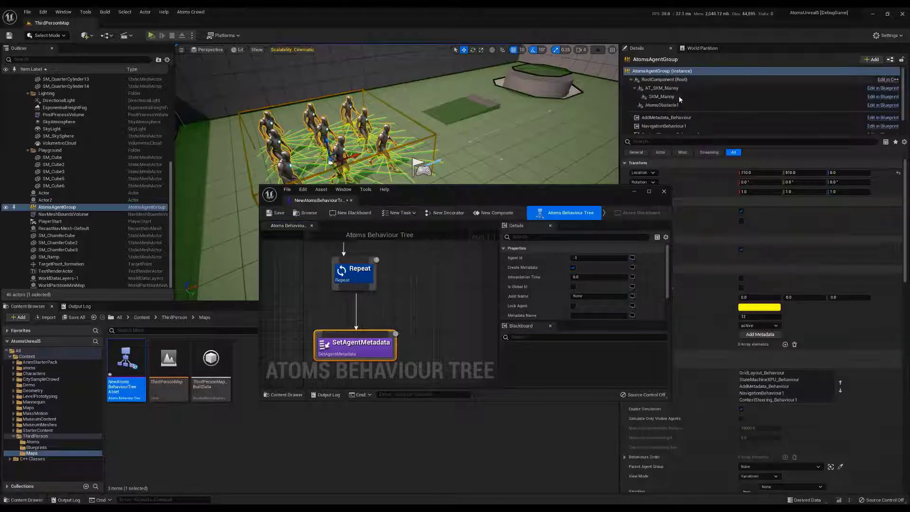
click(666, 117)
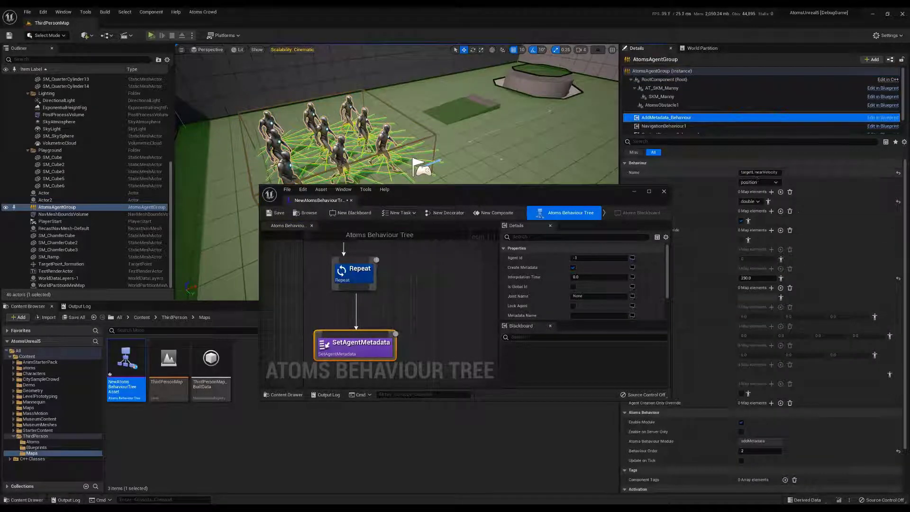
click(759, 172)
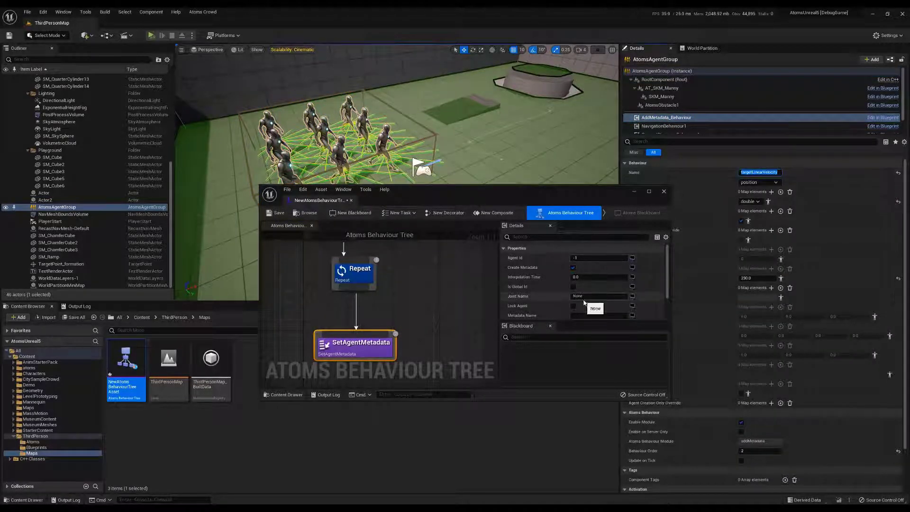
scroll(529, 296, down, 1)
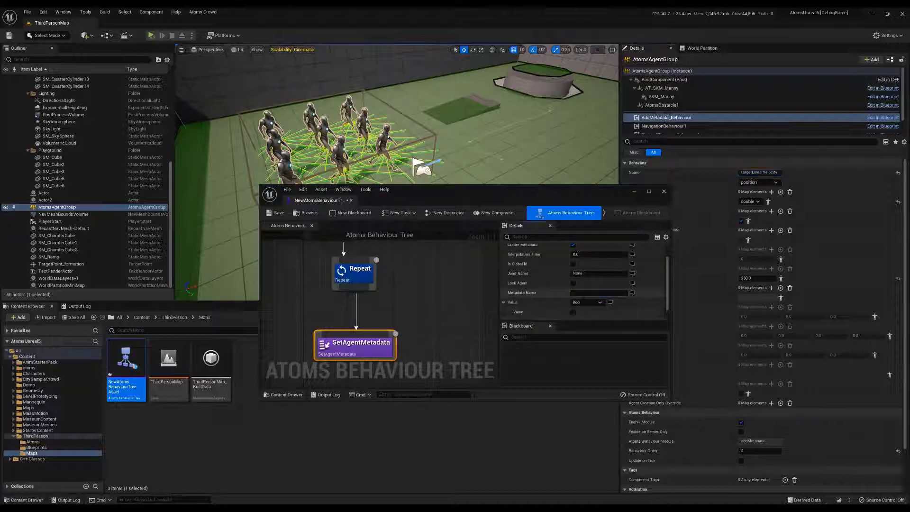
Step: Set the task's metadata value to type Double with value 80, and save and close the behaviour tree
click(587, 303)
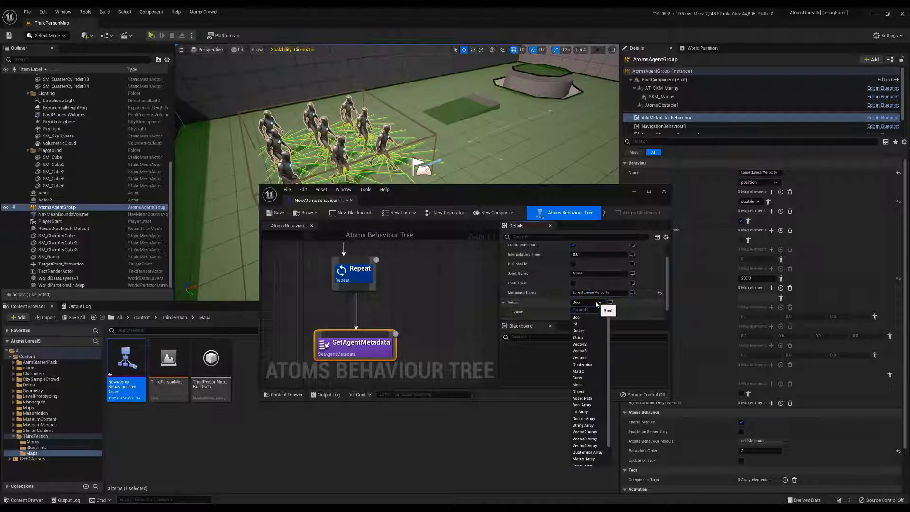
click(587, 331)
click(581, 311)
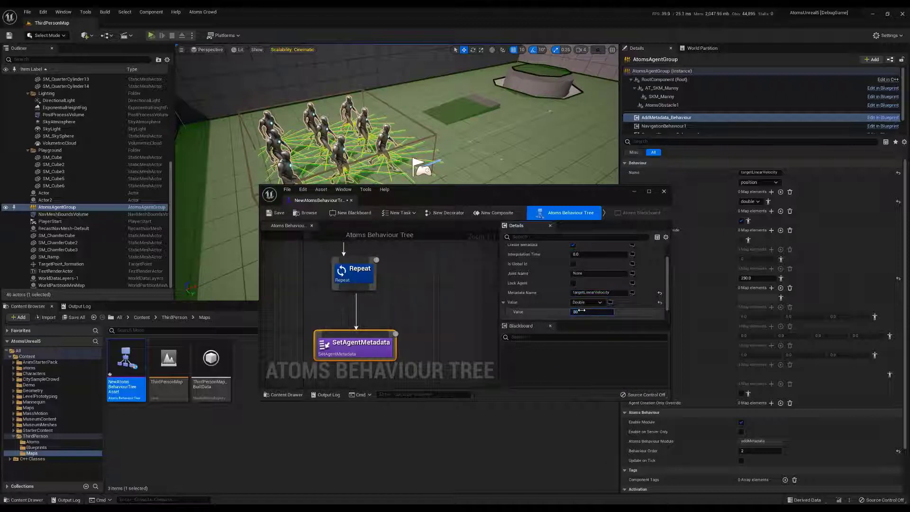
click(276, 214)
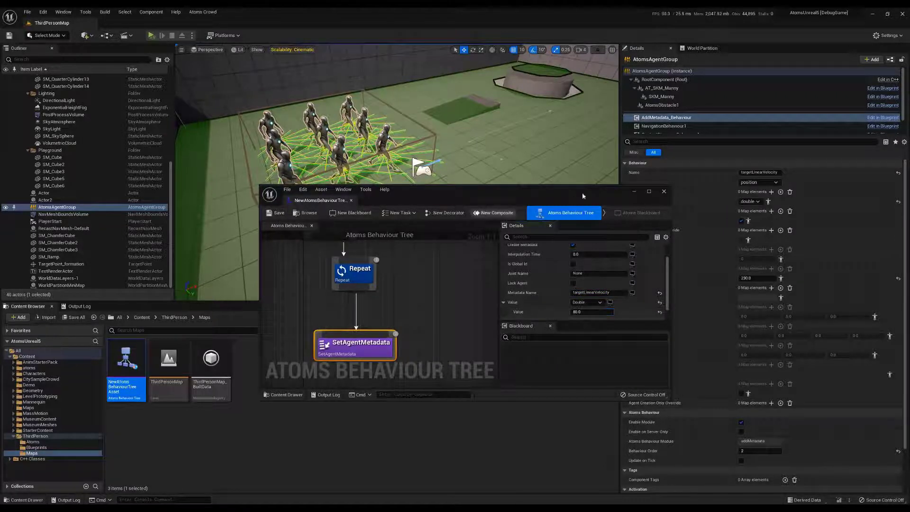
click(664, 191)
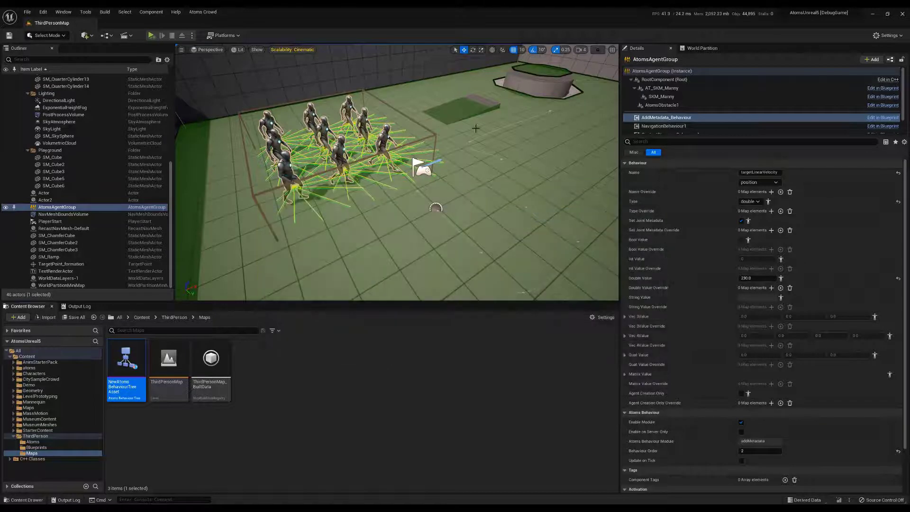
Step: Assign NewAtomsBehaviourTreeAsset as the Behaviour Tree of Actor2's BehaviourTreeBehaviourArea component
click(434, 134)
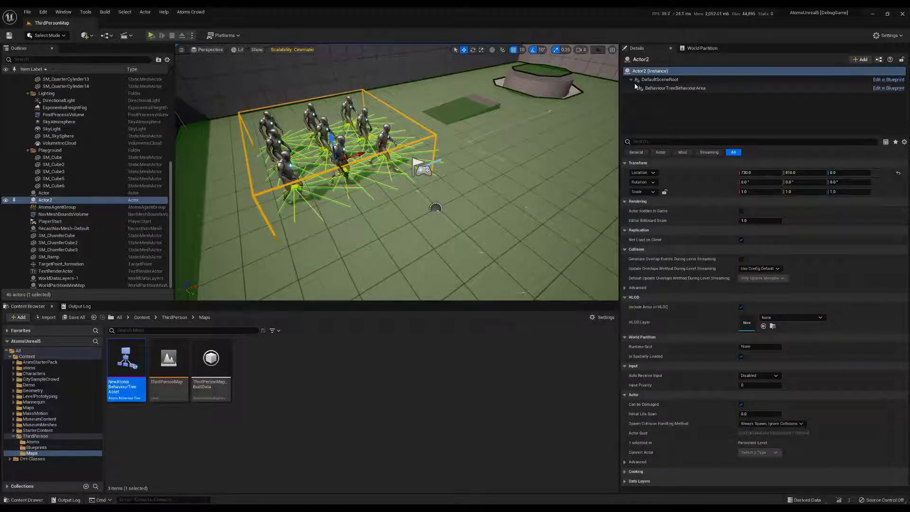
click(687, 90)
drag(135, 370, 739, 248)
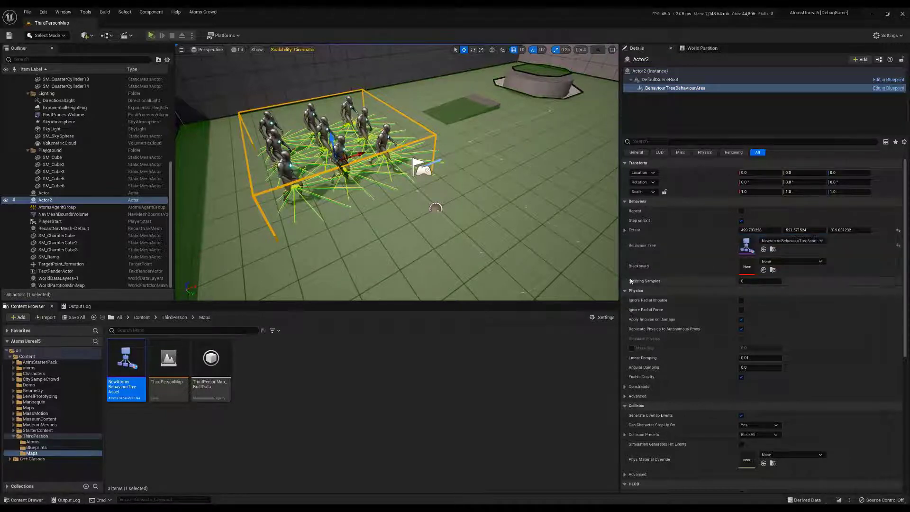
Step: Simulate the level to observe how agents move inside and outside the behaviour tree area, and stop it
right_drag(397, 172, 433, 187)
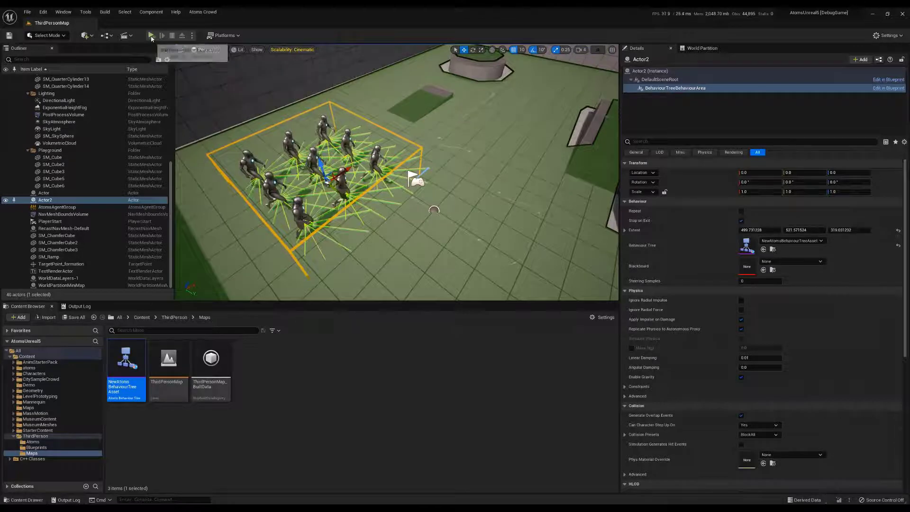
click(151, 35)
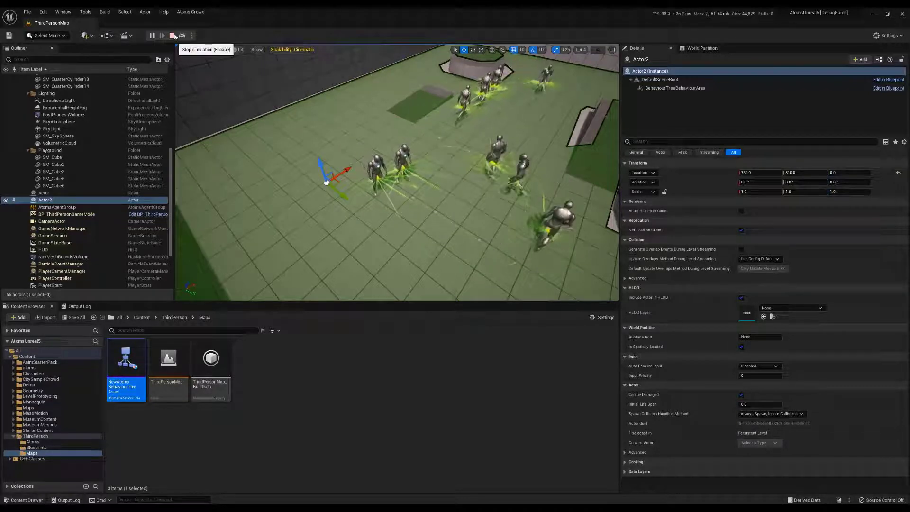
click(172, 35)
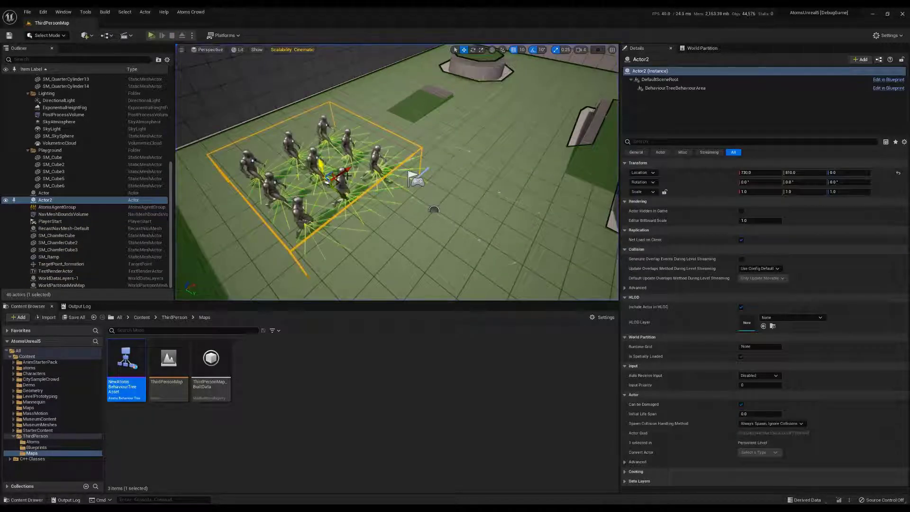
Step: Delete the Repeat node from the behaviour tree, connect Sequence directly to SetAgentMetadata, and save and close the asset
click(688, 88)
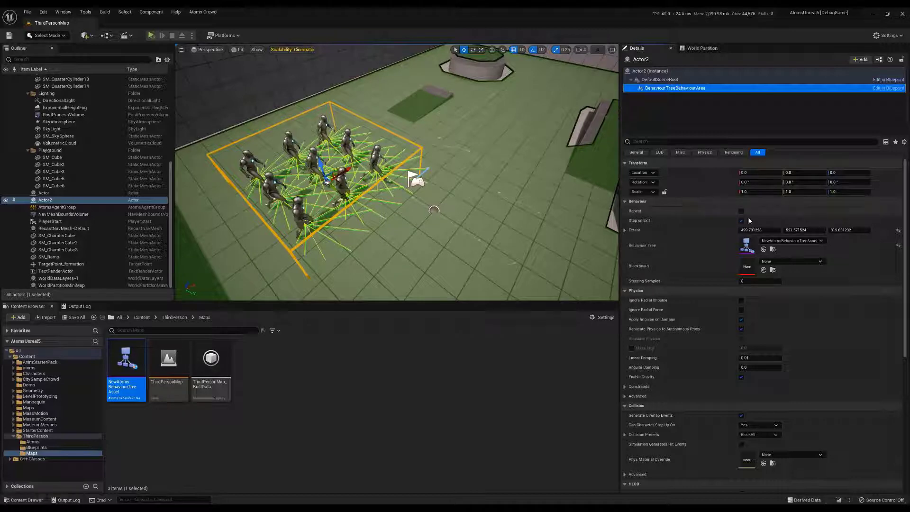
double_click(125, 363)
right_drag(414, 276, 435, 319)
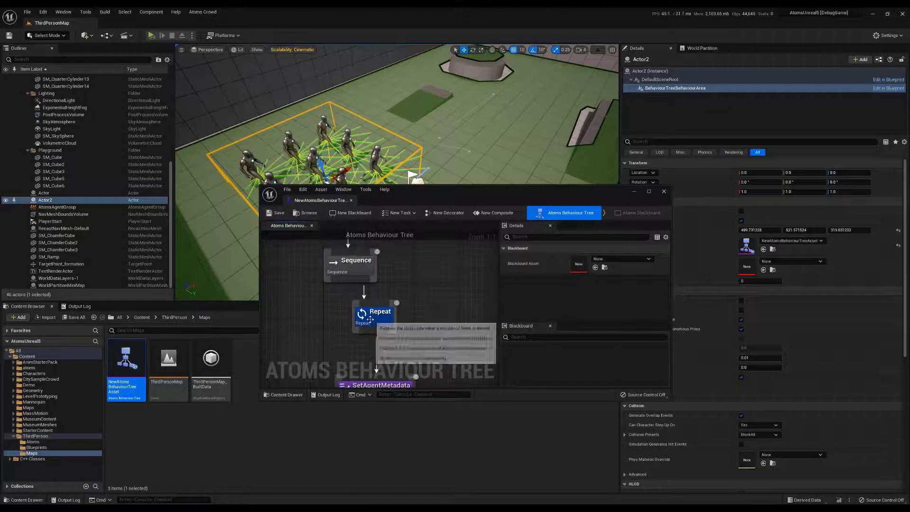
click(369, 315)
key(Delete)
right_drag(379, 316, 357, 256)
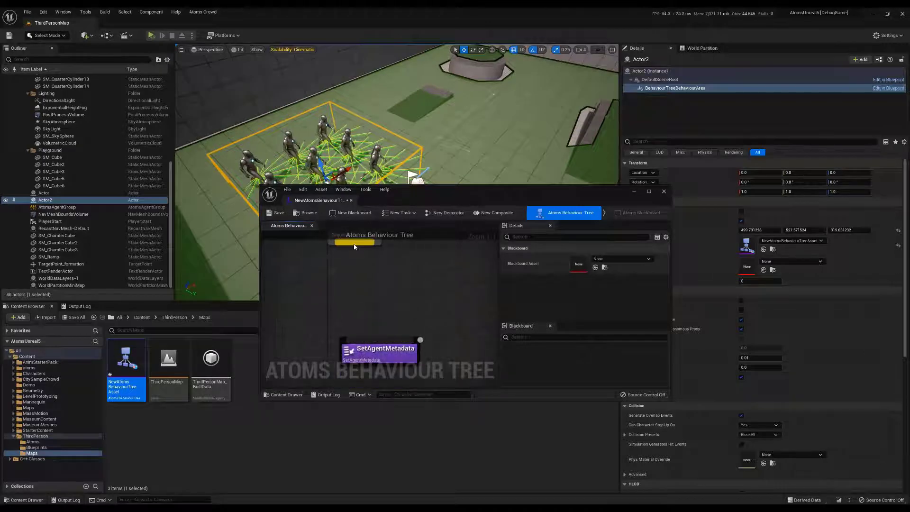
drag(354, 247, 379, 348)
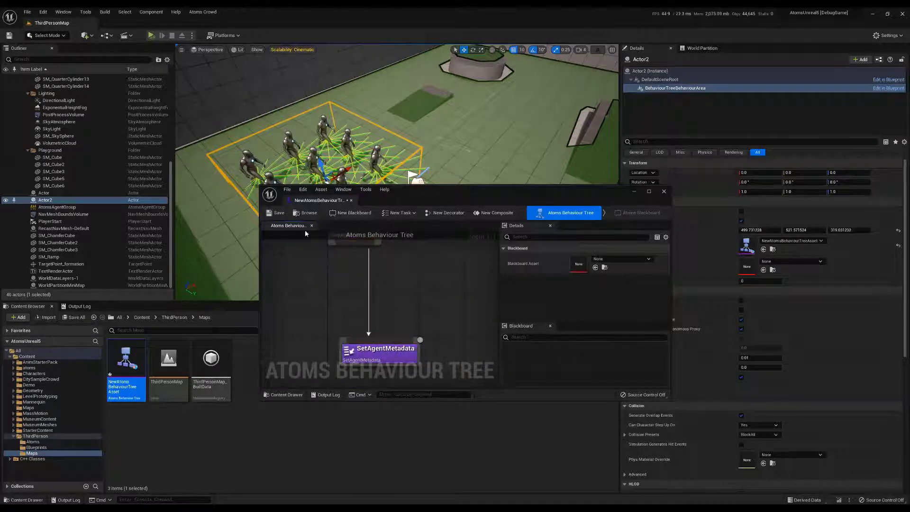
click(280, 213)
click(664, 192)
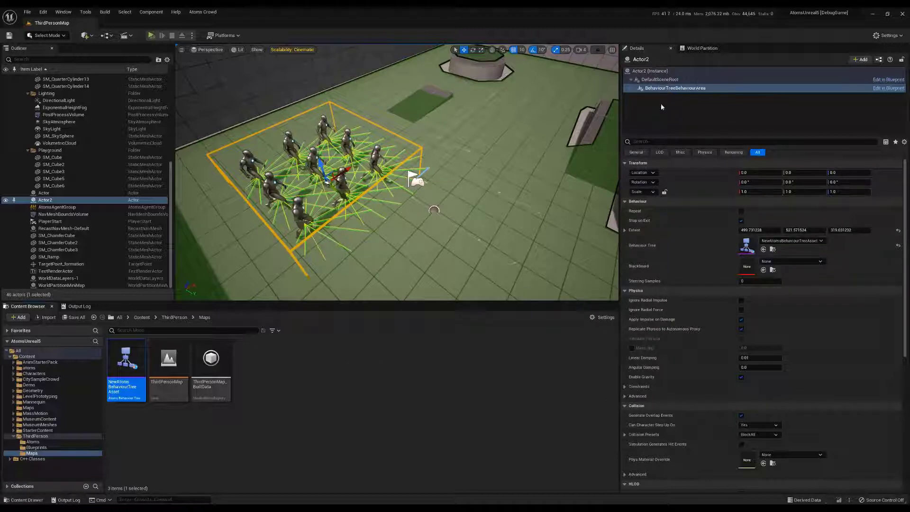
Step: Enable Repeat on Actor2's behaviour tree area and simulate the level briefly to test it
click(741, 211)
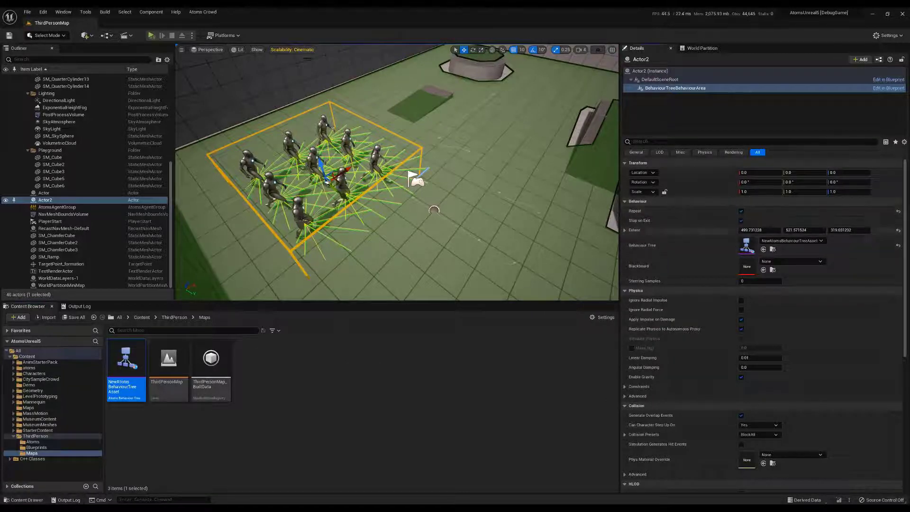
click(152, 36)
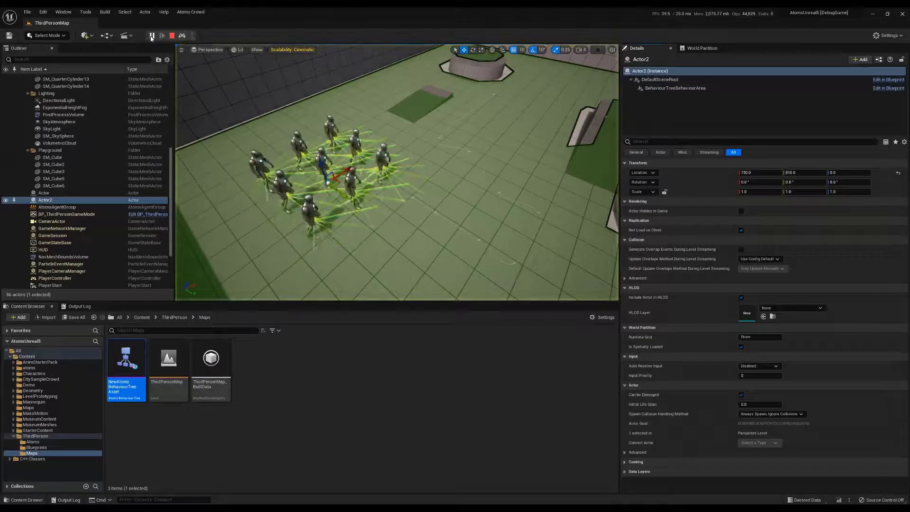
click(171, 36)
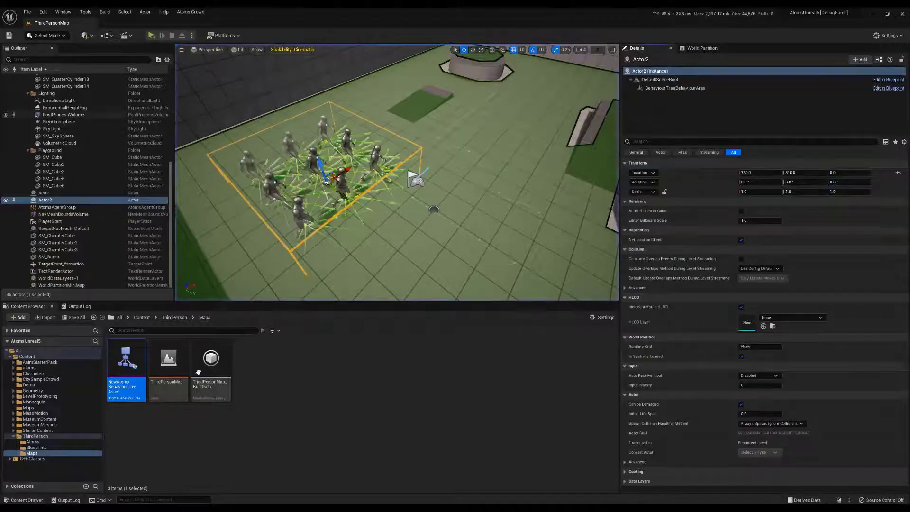
Step: Reopen the behaviour tree asset in a wider window clear of the agents and start simulating the level
double_click(130, 369)
drag(441, 185, 468, 235)
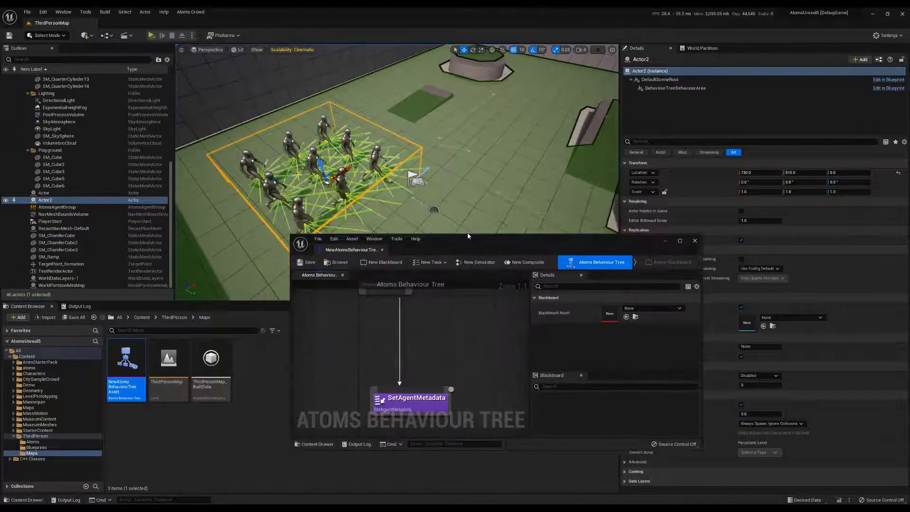
click(151, 36)
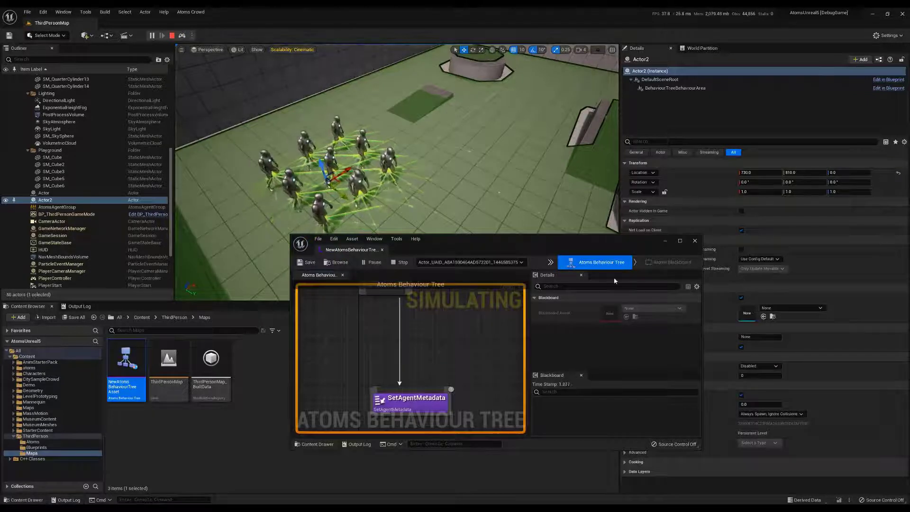
drag(701, 318, 834, 308)
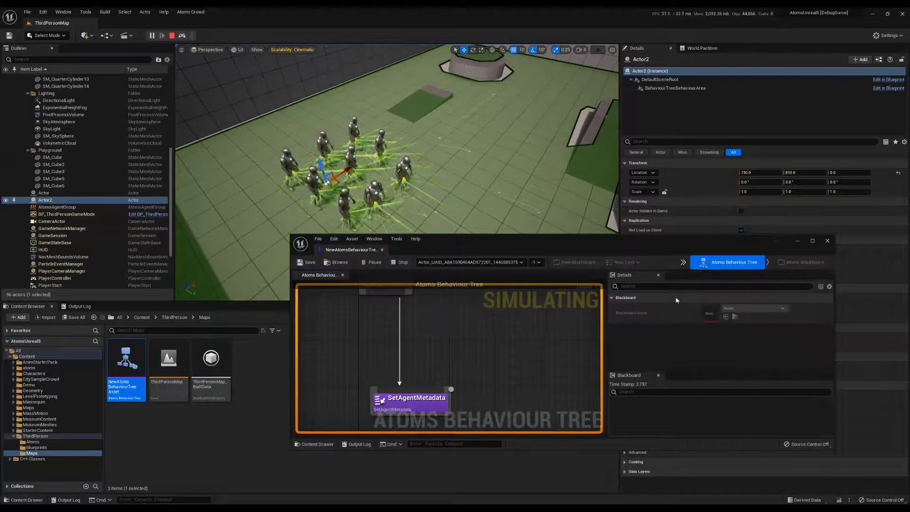
Step: Choose agent 67 for behaviour tree debugging, pause the simulation and examine the active path from Root through Sequence
click(536, 262)
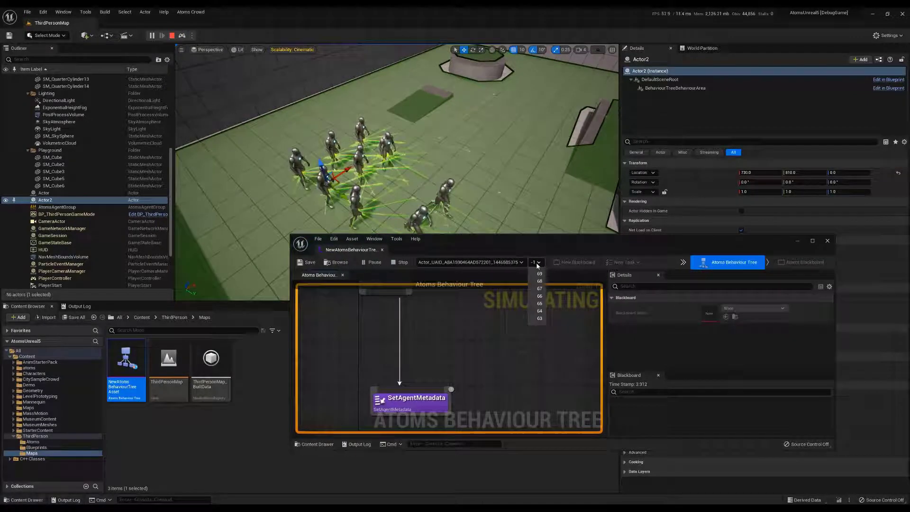
click(539, 289)
click(372, 262)
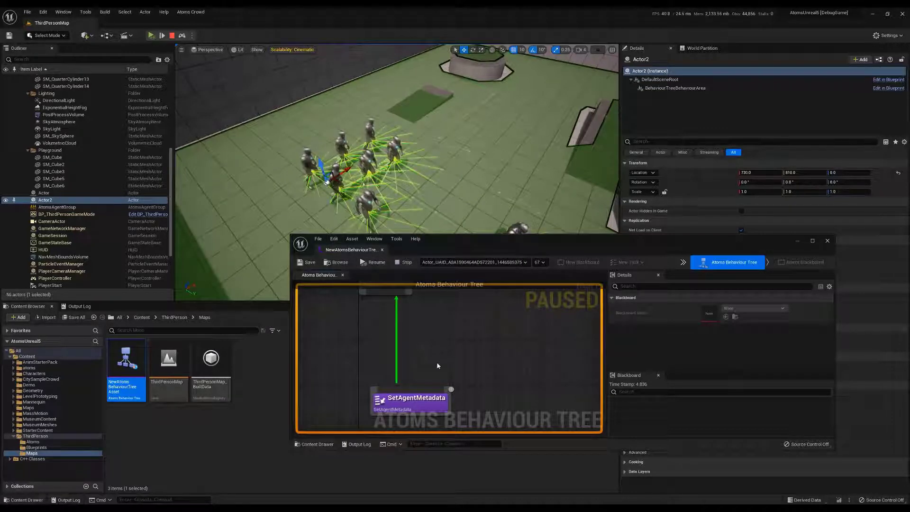
scroll(436, 363, down, 2)
right_drag(436, 326, 440, 385)
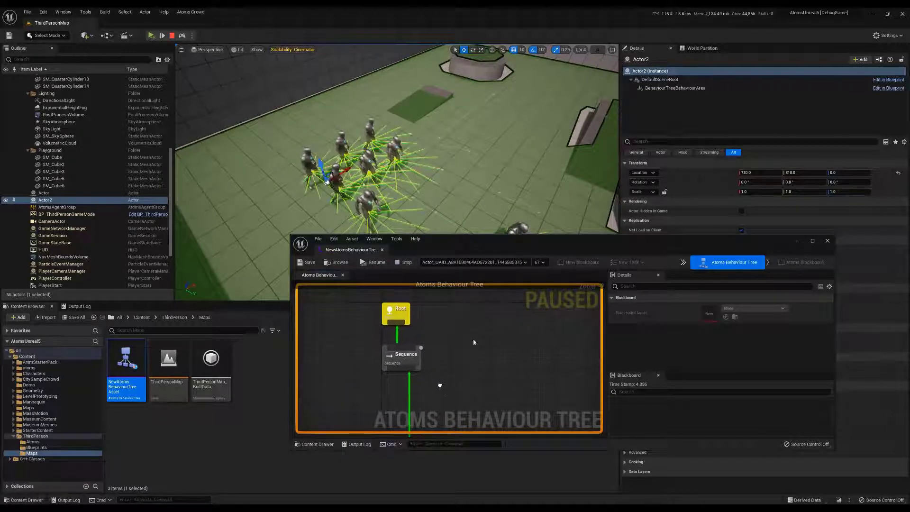
Step: End the behaviour tree debugging session, close its asset window and delete Actor2 from the level
click(543, 263)
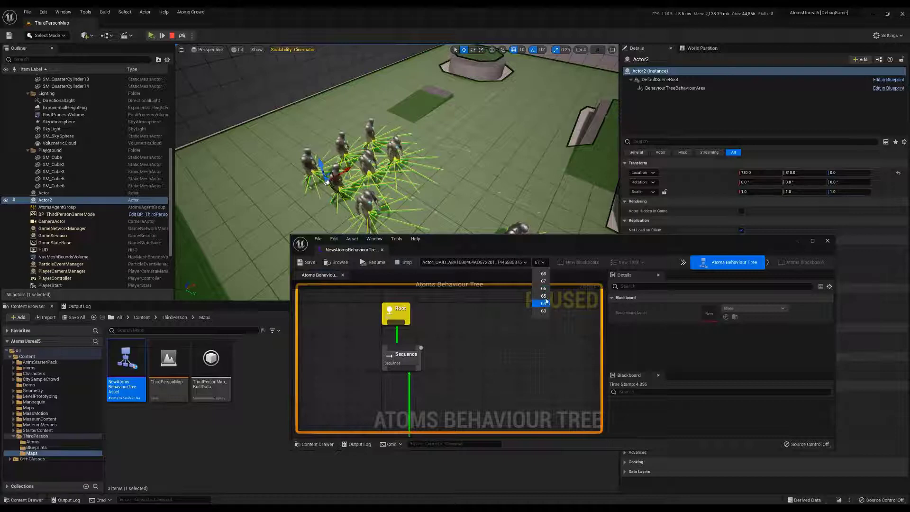
click(543, 263)
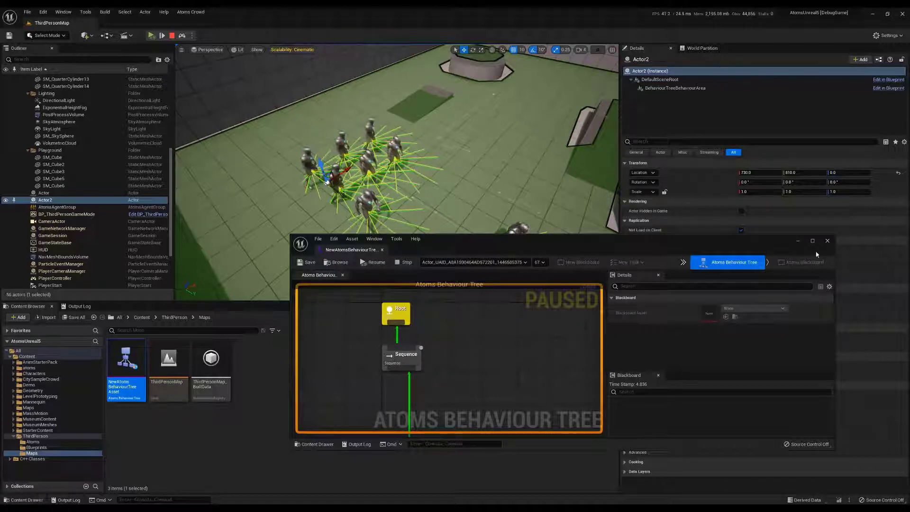
click(406, 263)
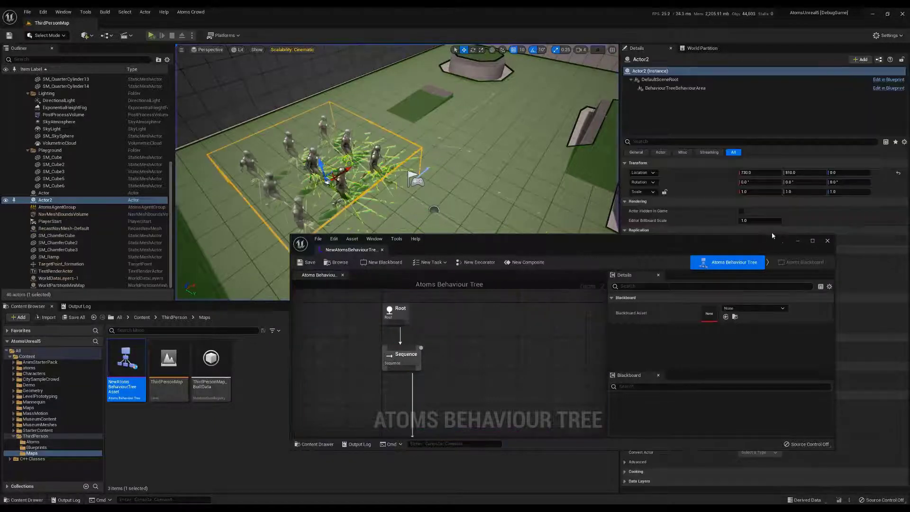
click(827, 241)
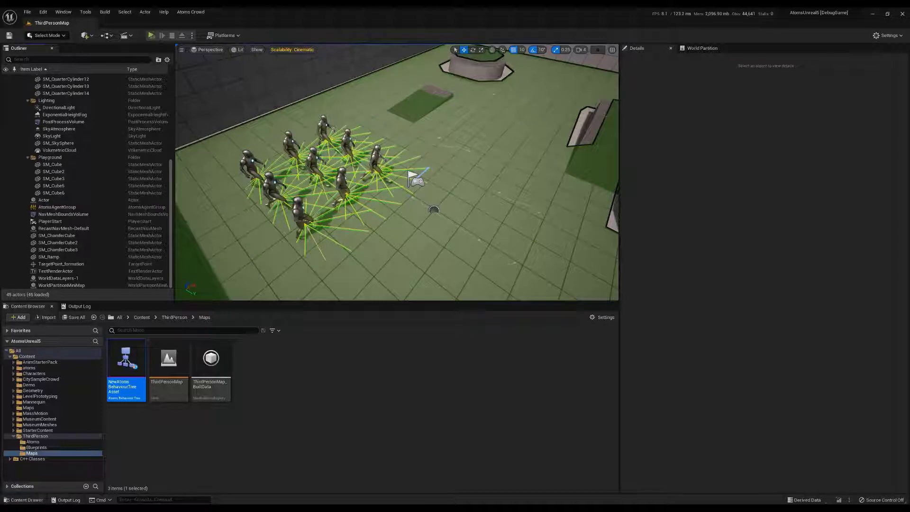
Step: Add an Atoms Behaviour Area component to Actor and nest the Spline, with its FollowCurveBehaviourArea, under it
right_drag(397, 172, 412, 147)
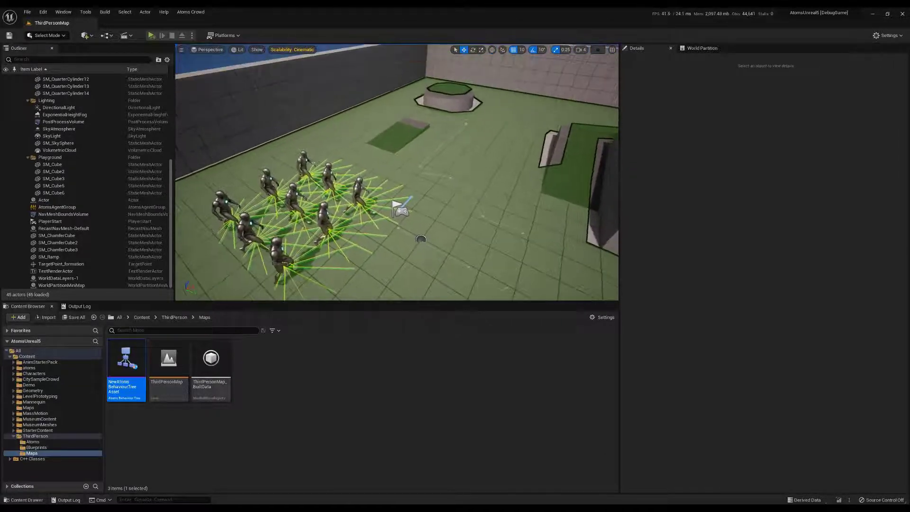
mouse_move(303, 209)
right_down()
mouse_move(363, 228)
mouse_move(304, 208)
right_up()
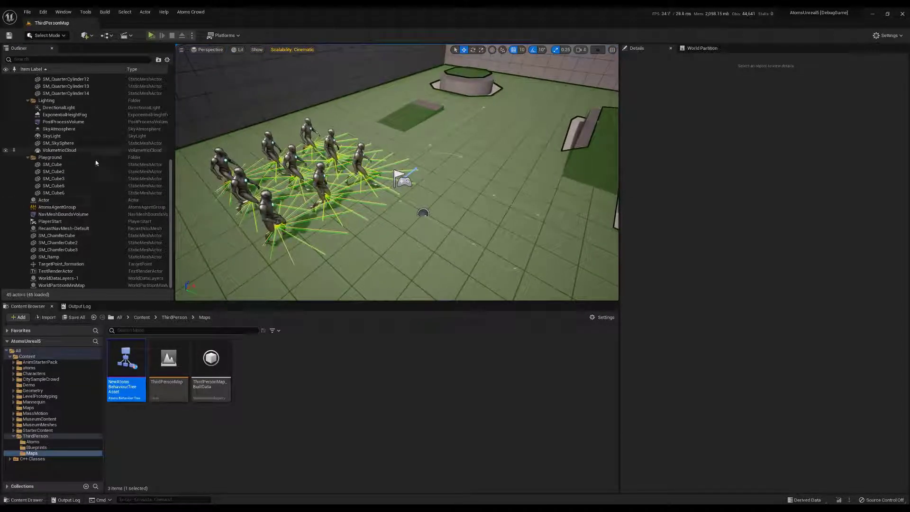
click(58, 200)
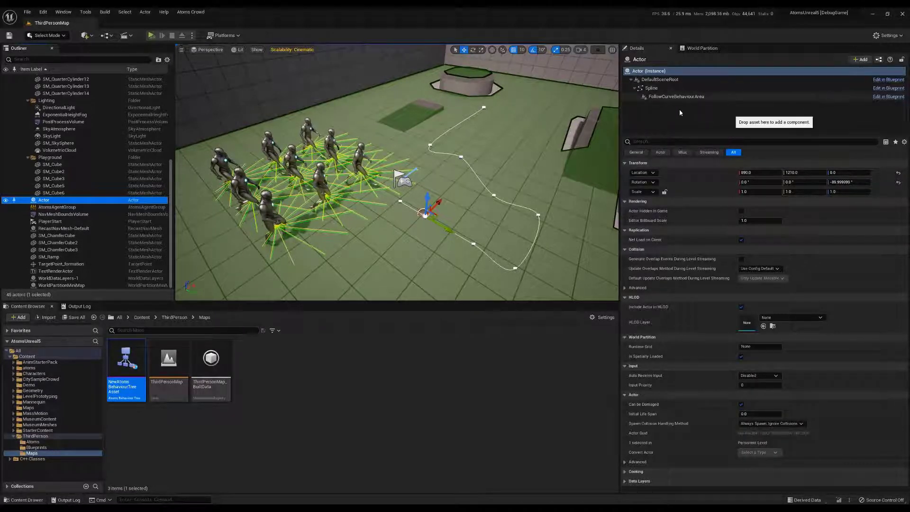
click(862, 60)
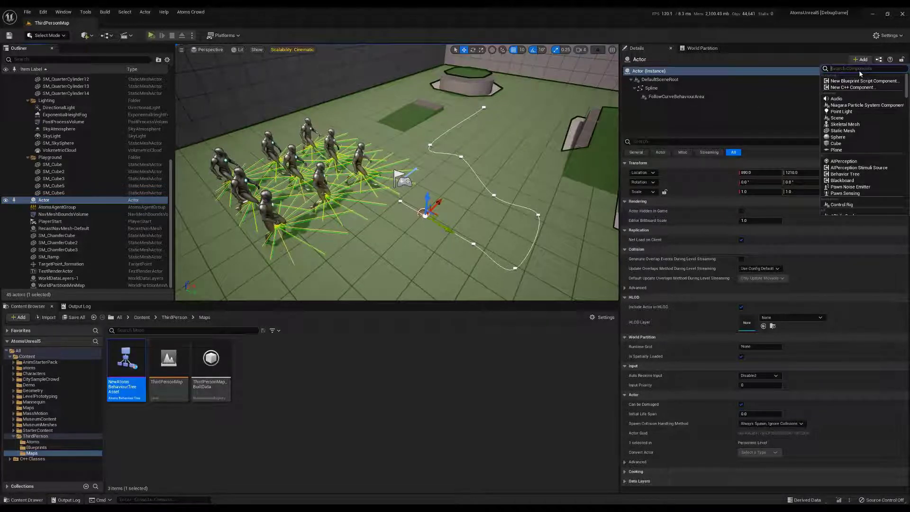
text(atoms are)
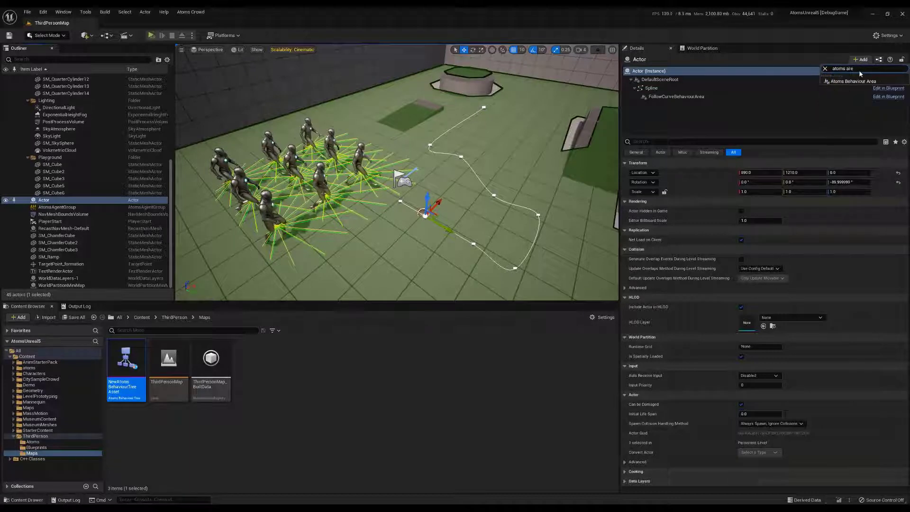
click(853, 81)
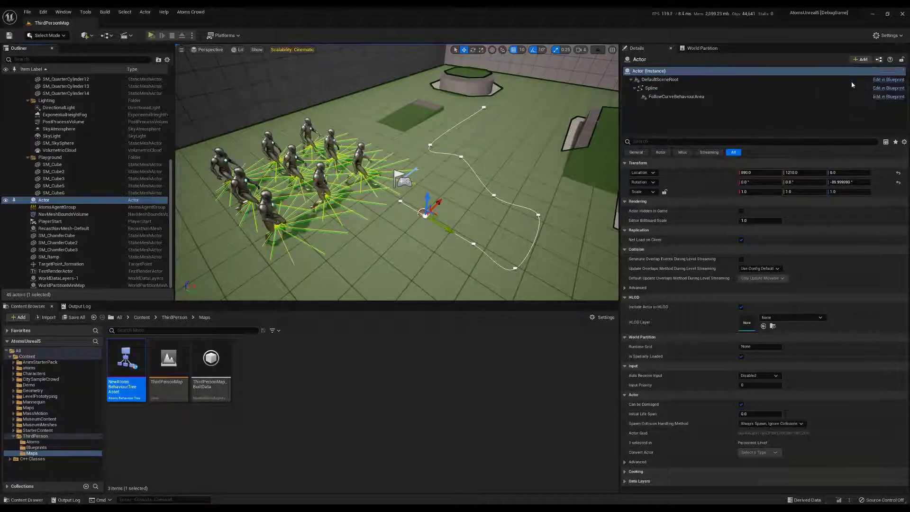
drag(653, 88, 655, 109)
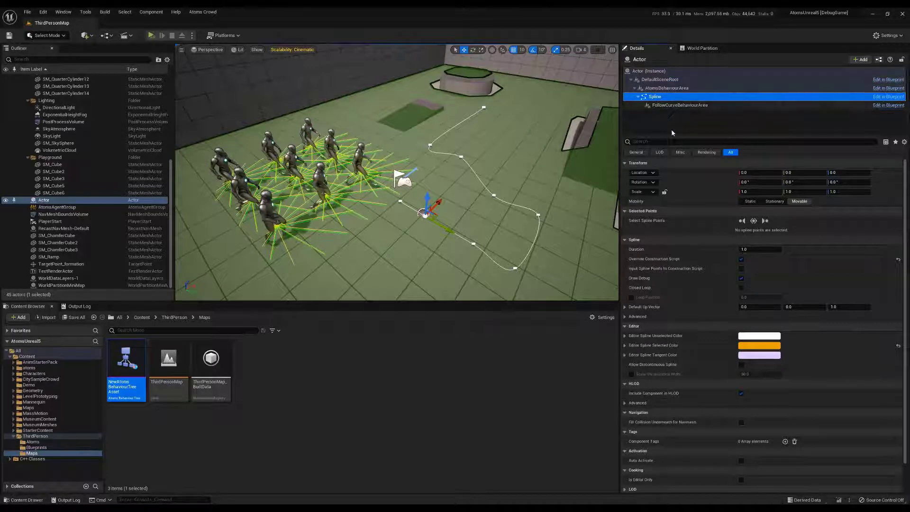
click(636, 96)
Step: Add a Gate Behaviour Area with Max Distance 200 under AtomsBehaviourArea, positioned at the end of the spline beside the agents
click(666, 88)
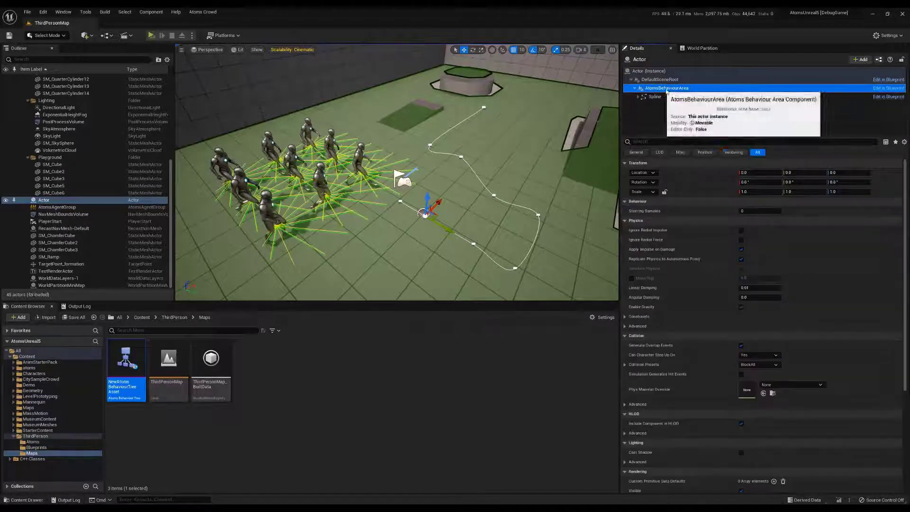
click(862, 59)
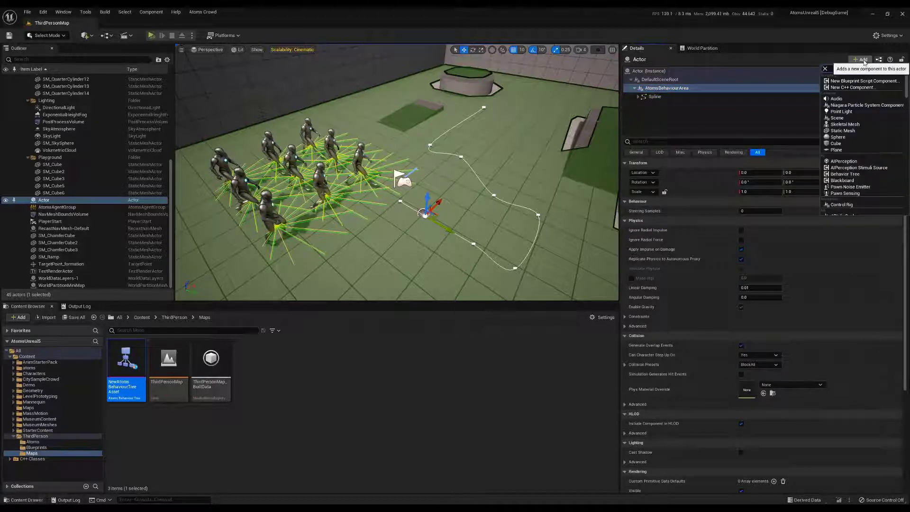
text(gate)
click(867, 81)
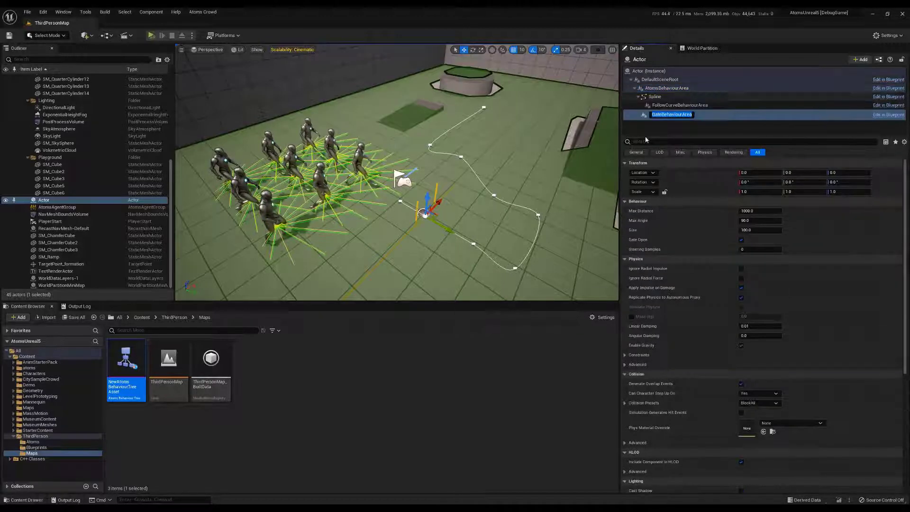
click(752, 211)
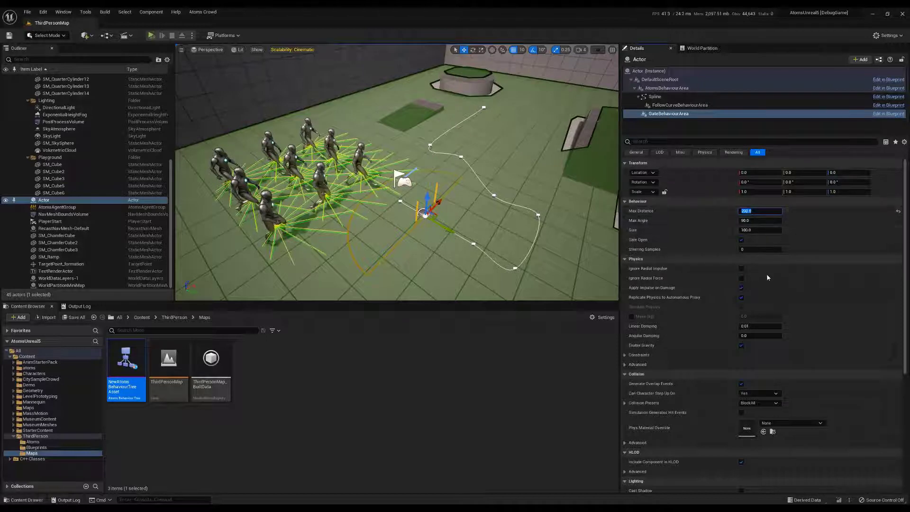
click(666, 88)
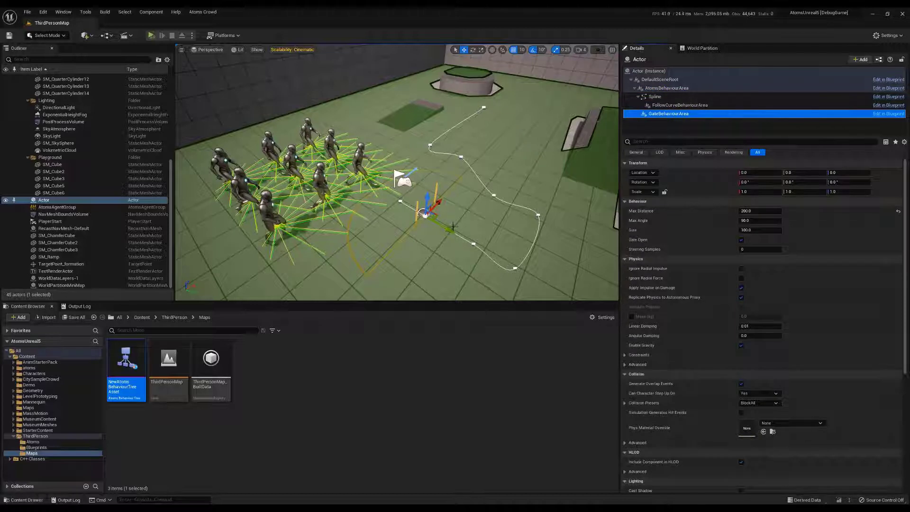
drag(452, 227, 410, 220)
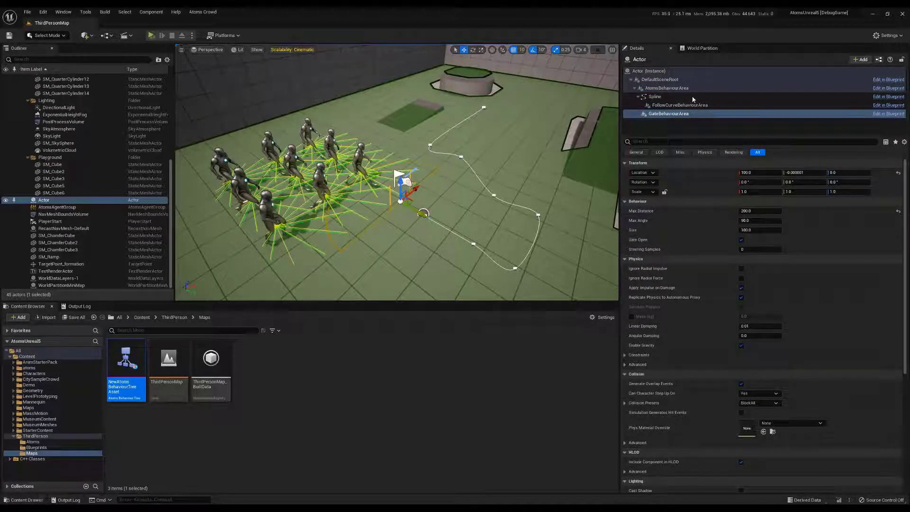
Step: Disable Enable Caps on the FollowCurveBehaviourArea and set the parent AtomsBehaviourArea's Steering Samples to 1
click(672, 105)
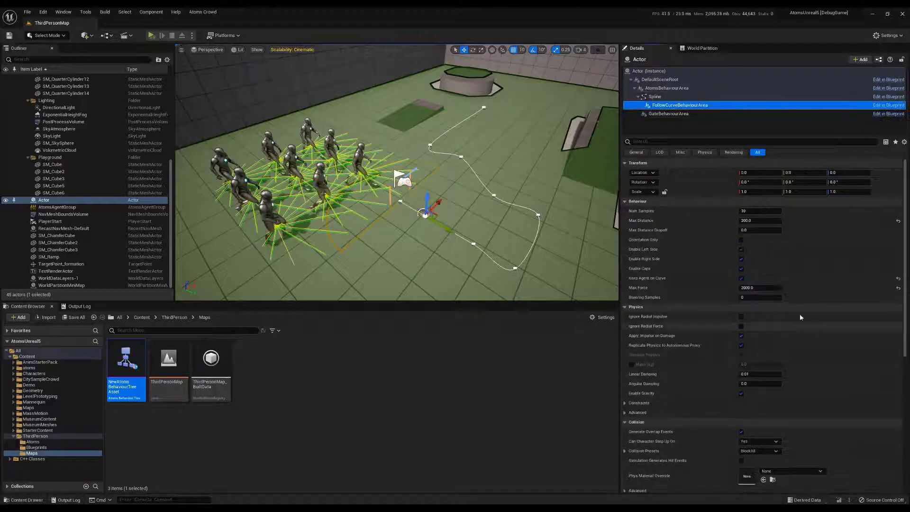
click(741, 268)
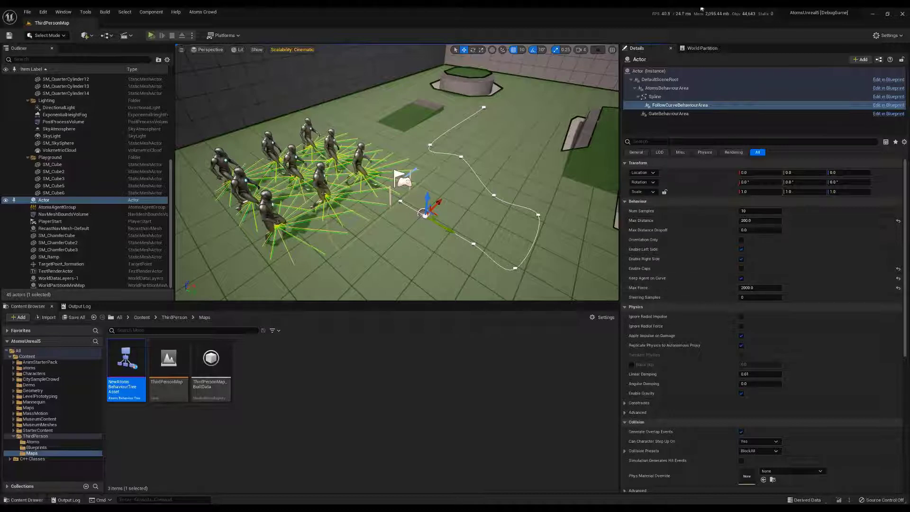
click(669, 89)
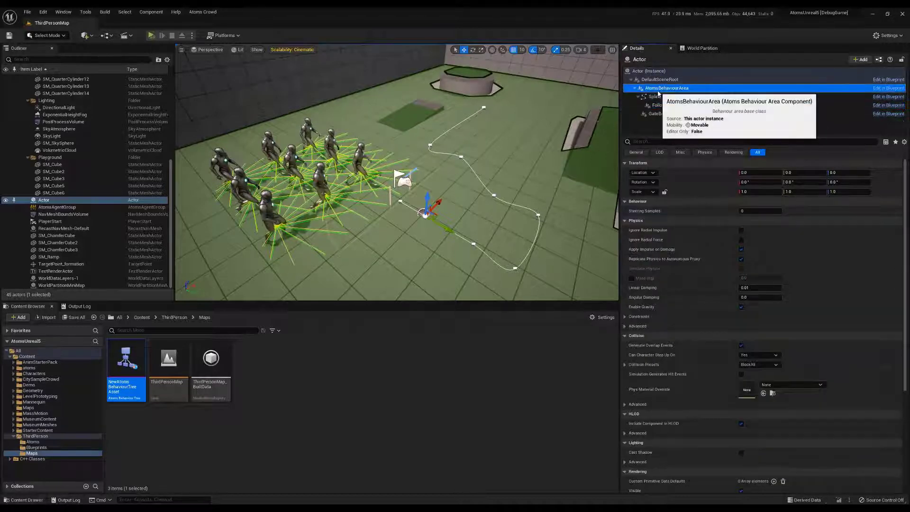
click(761, 212)
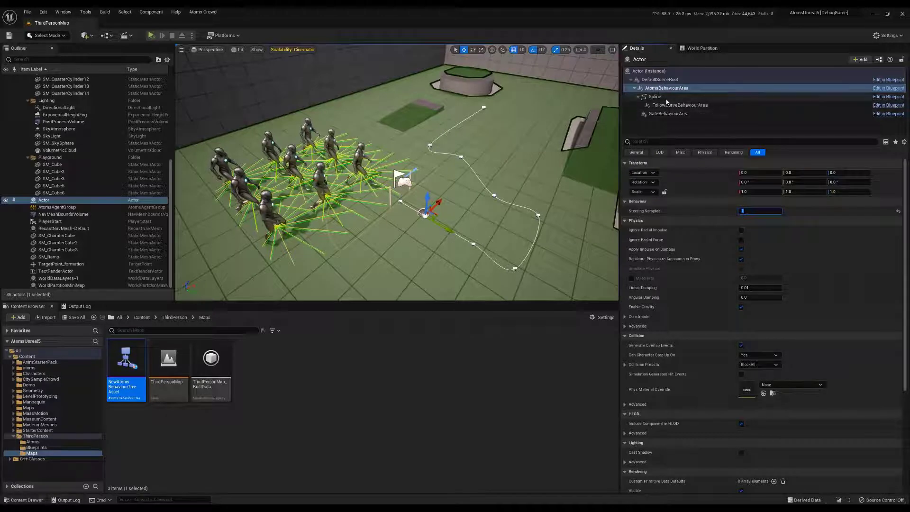
Step: Simulate the level briefly to check how the combined gate and curve areas steer the agents
click(151, 36)
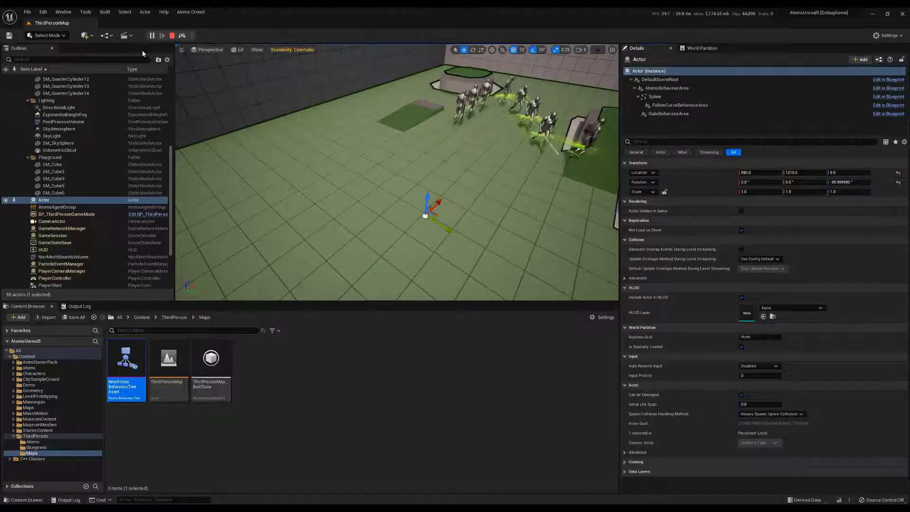
click(172, 36)
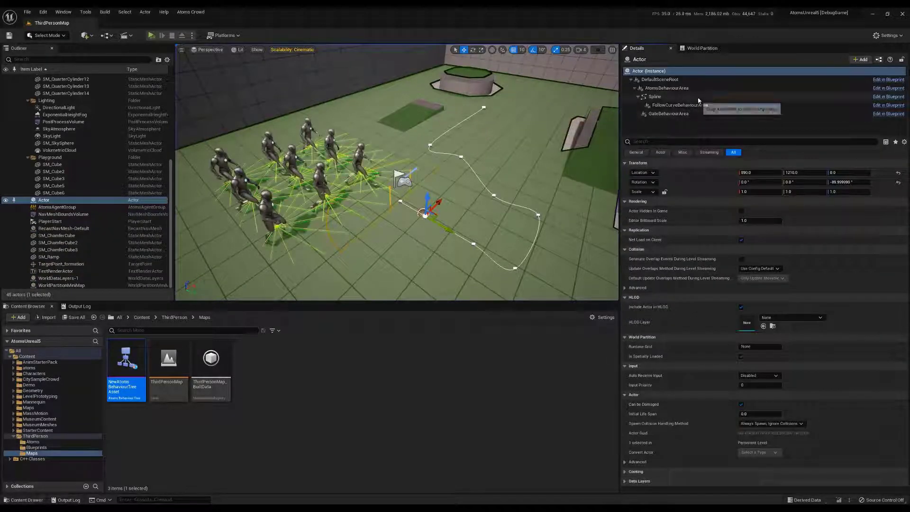
Step: Add a second Gate Behaviour Area component under Actor's AtomsBehaviourArea
click(688, 89)
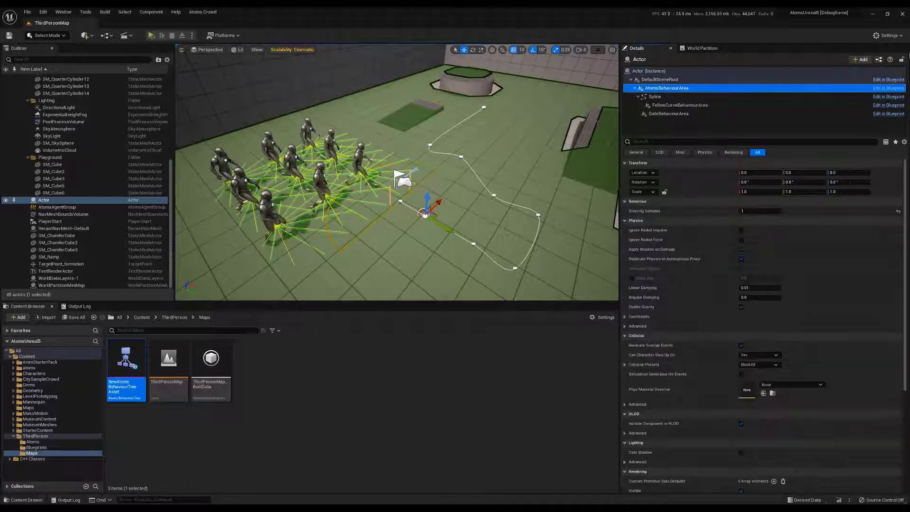
click(853, 61)
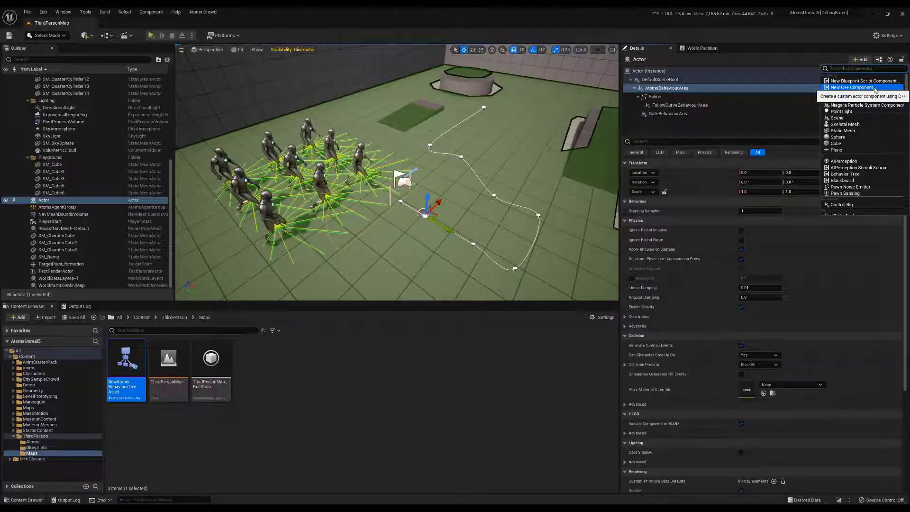
text(gate)
click(867, 83)
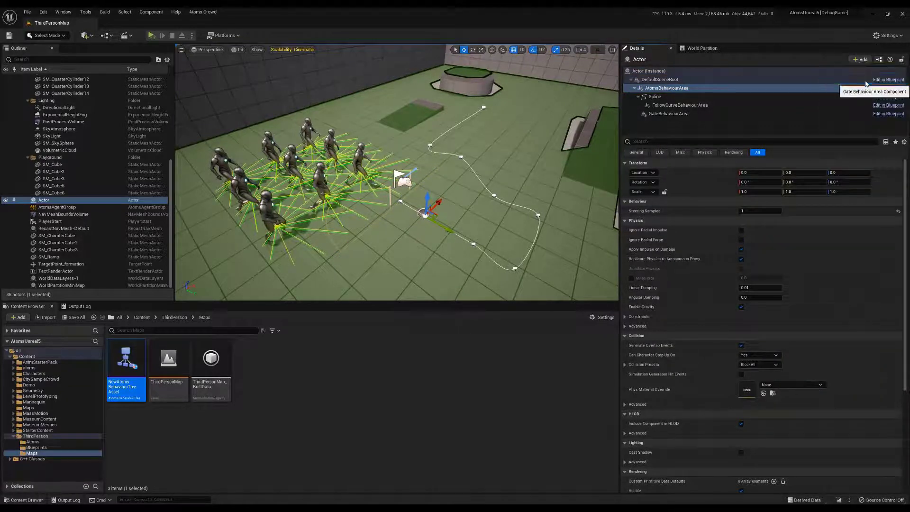
key(Return)
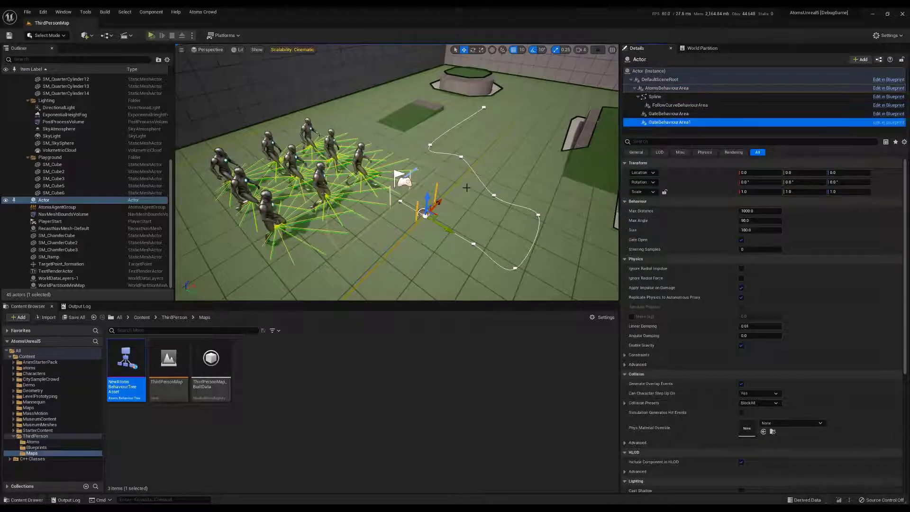
Step: Move the second gate near the spline's far end, at about X 240, Y 610, and rotate it -100° about Z
drag(436, 200, 494, 168)
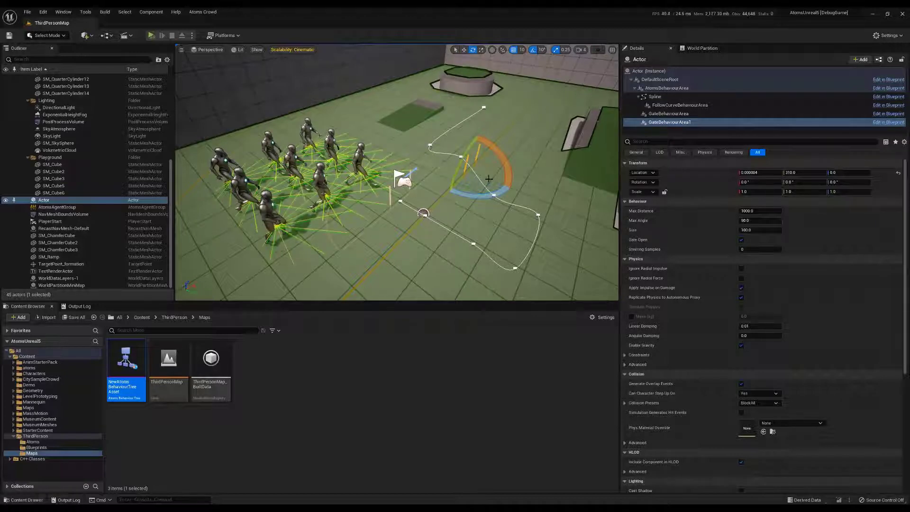
drag(494, 181, 457, 113)
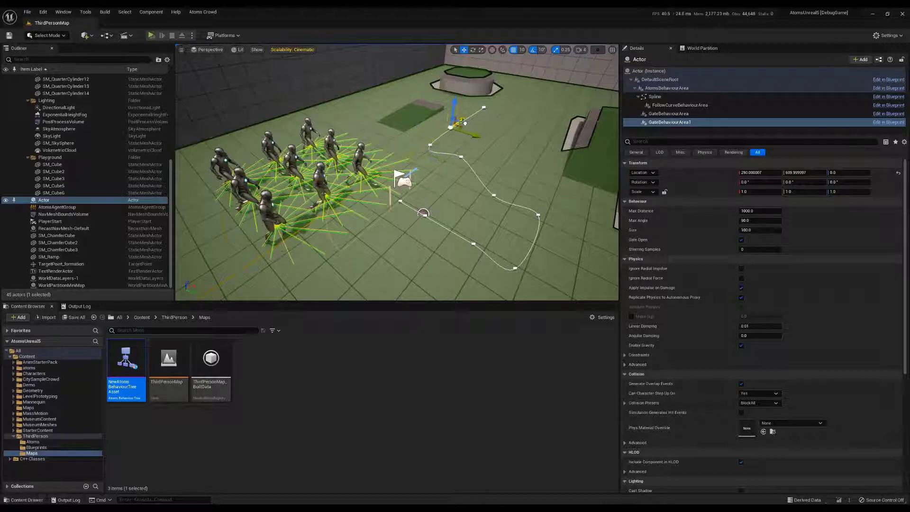
key(e)
drag(451, 148, 412, 120)
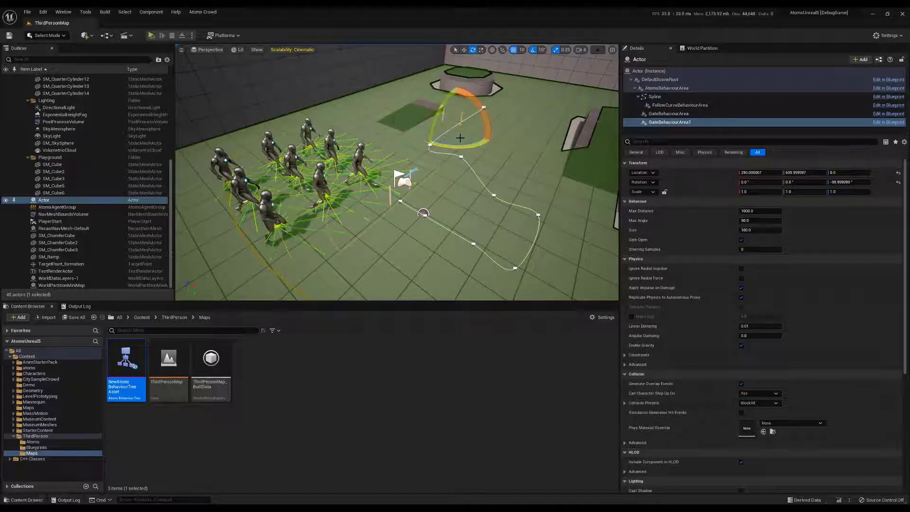
key(w)
drag(478, 135, 480, 138)
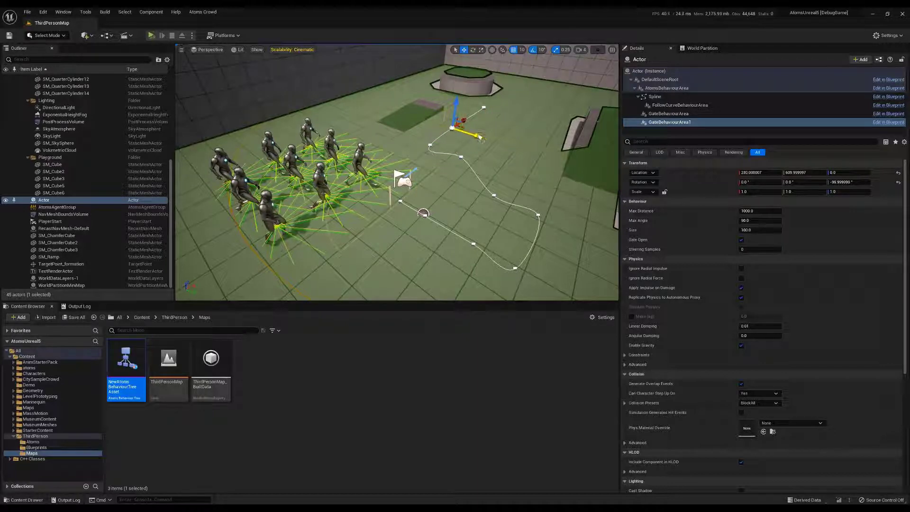
Step: Set the second gate's Max Distance to 200 and turn off Gate Open
click(757, 211)
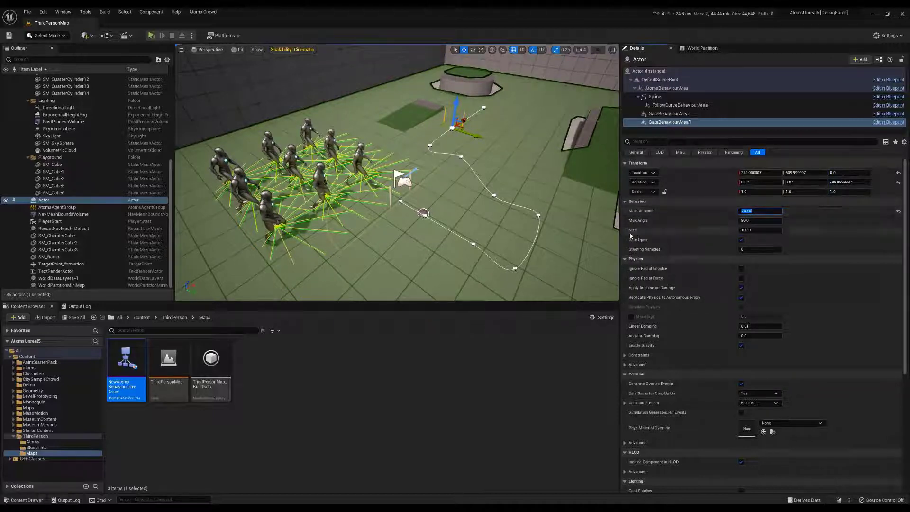
click(741, 240)
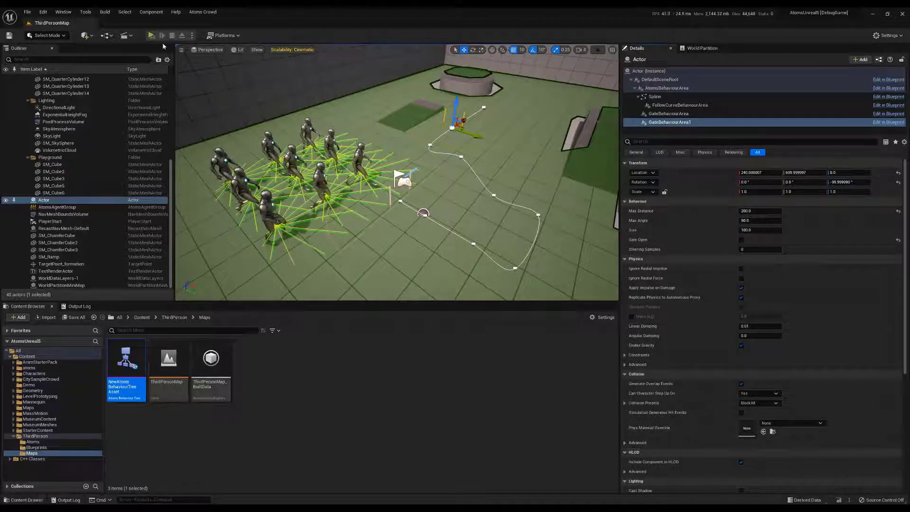
Step: Simulate the level, examine the agents around the closed gate and the AtomsBehaviourArea settings, and stop the simulation
click(150, 36)
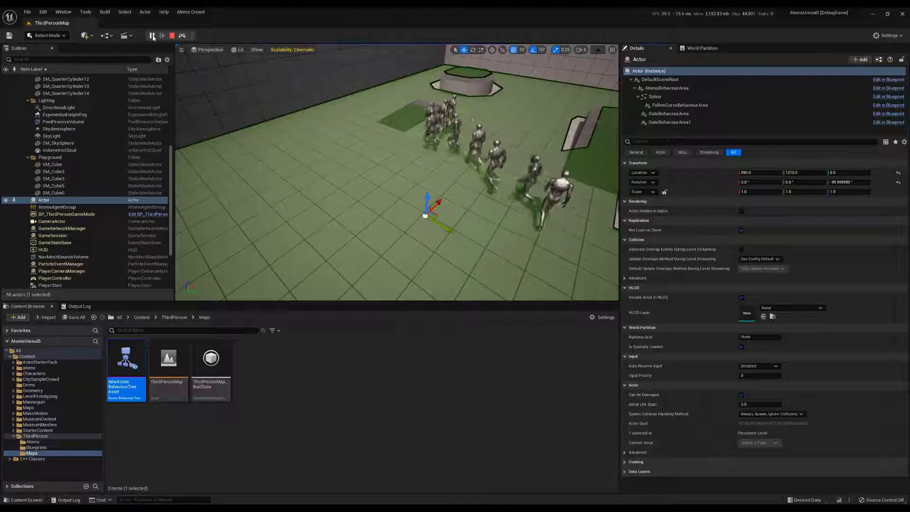
right_drag(398, 170, 388, 154)
right_drag(346, 198, 369, 209)
mouse_move(577, 210)
right_down()
mouse_move(545, 225)
mouse_move(552, 211)
mouse_move(578, 211)
right_up()
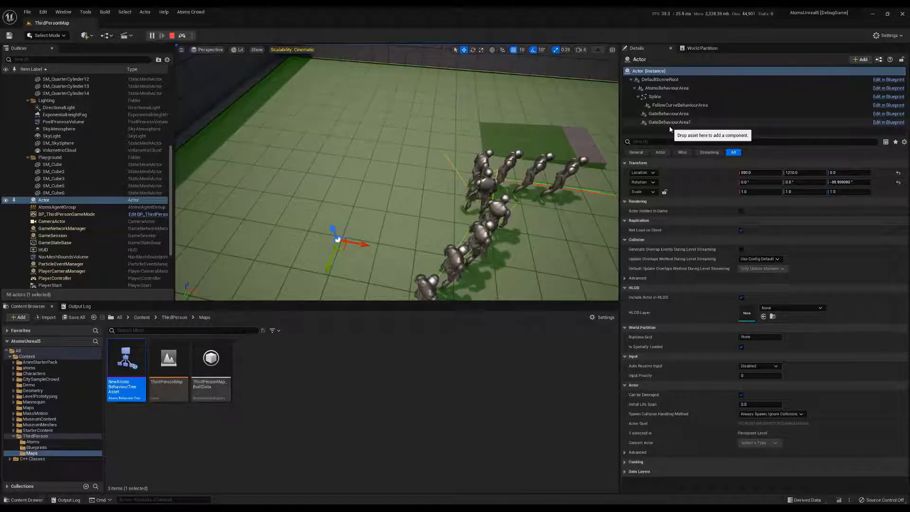
click(684, 88)
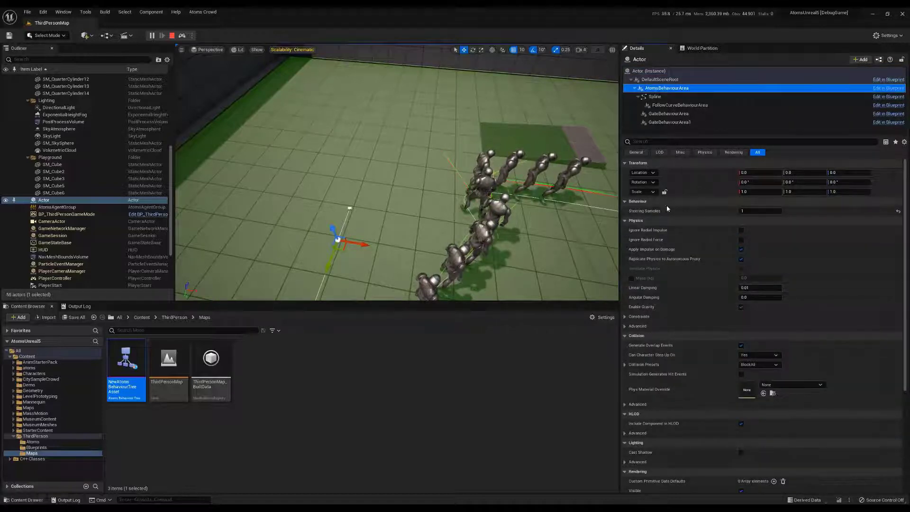
click(485, 161)
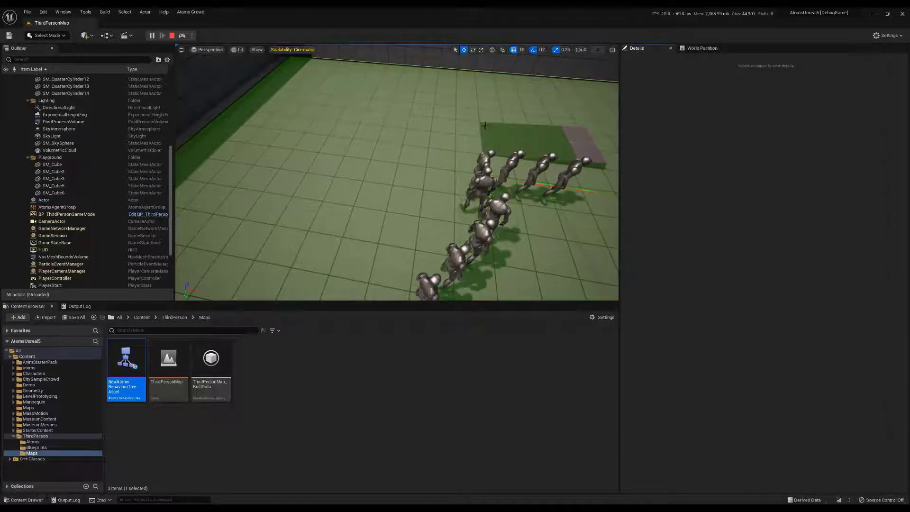
key(Escape)
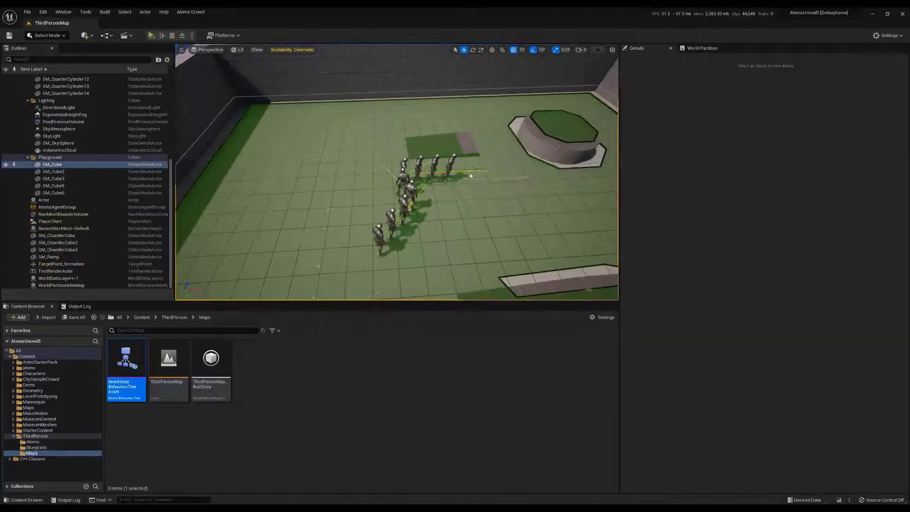
right_drag(396, 172, 493, 165)
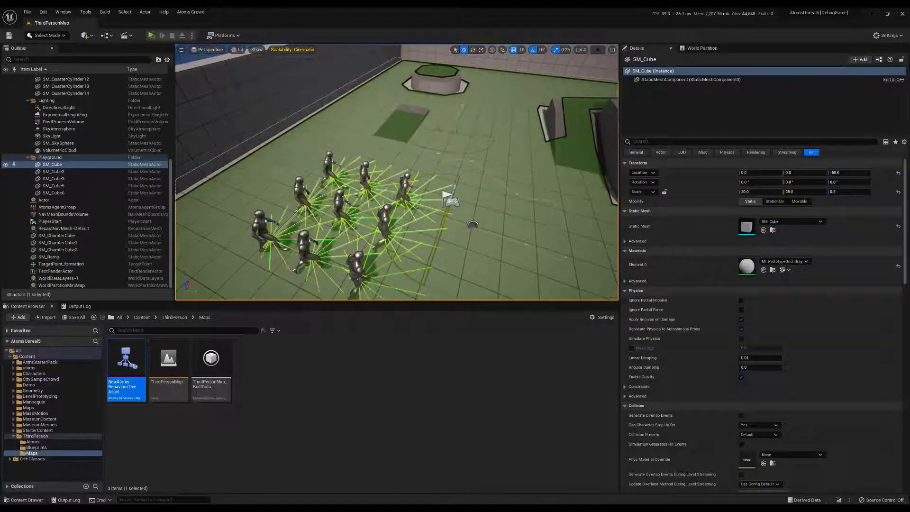